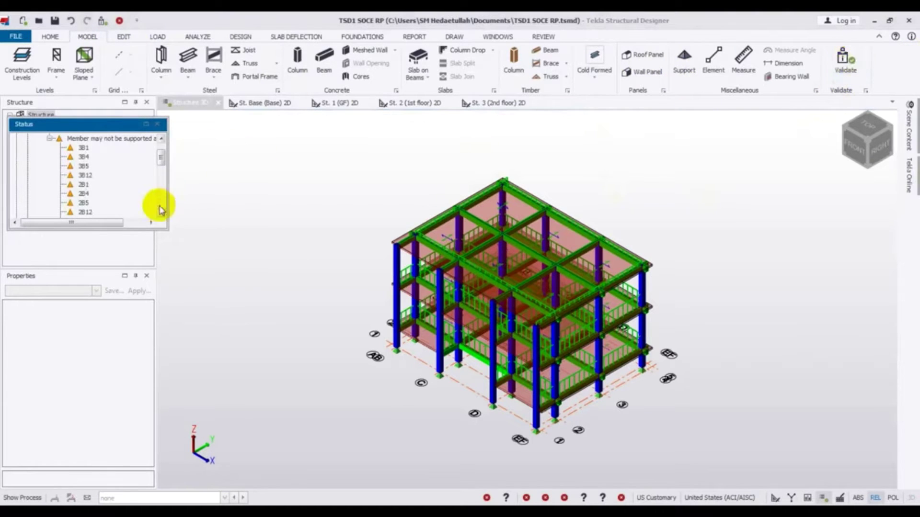
# Step: Enlarge the validation status list and locate the flagged beam 3B5 in the 3D model
pyautogui.moveTo(164, 231); pyautogui.dragTo(166, 365)
pyautogui.scroll(1, 109, 199)
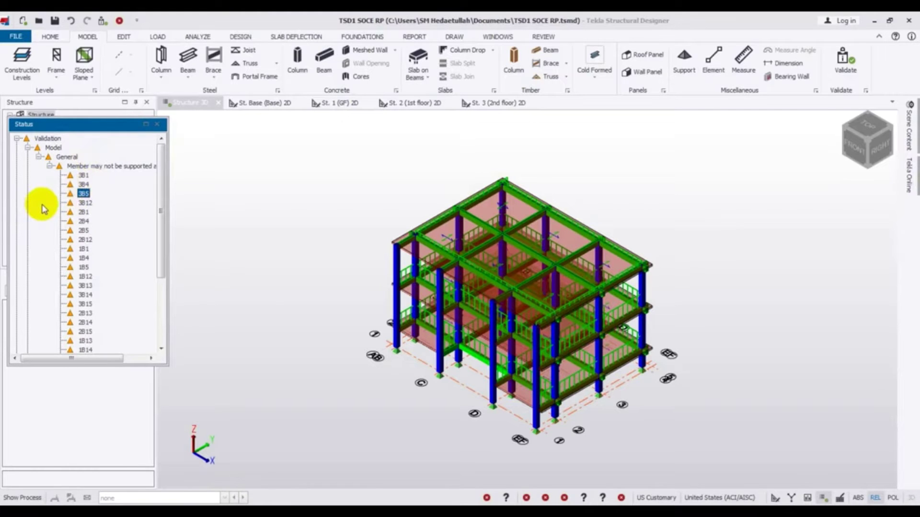
pyautogui.doubleClick(83, 193)
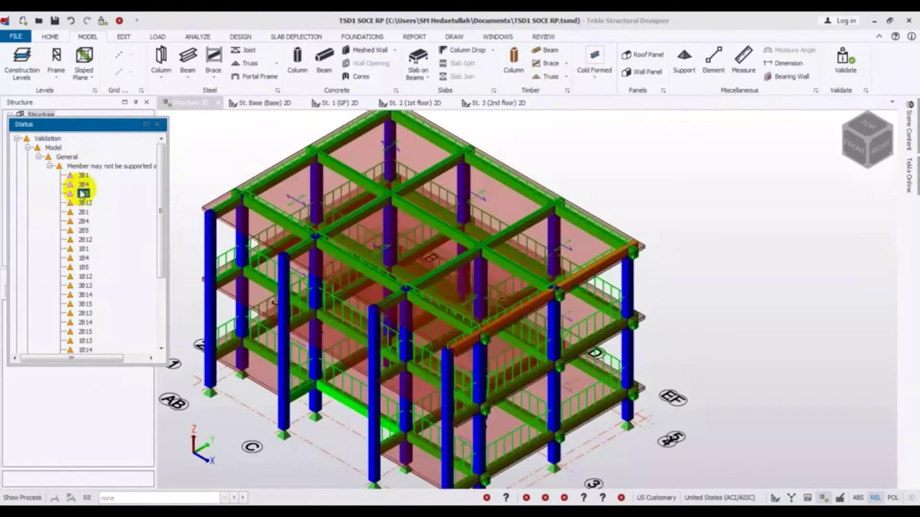
# Step: Examine the highlighted beam 3B5 and its end beyond the last column, looking from the right side, from below and from above
pyautogui.scroll(2, 676, 328)
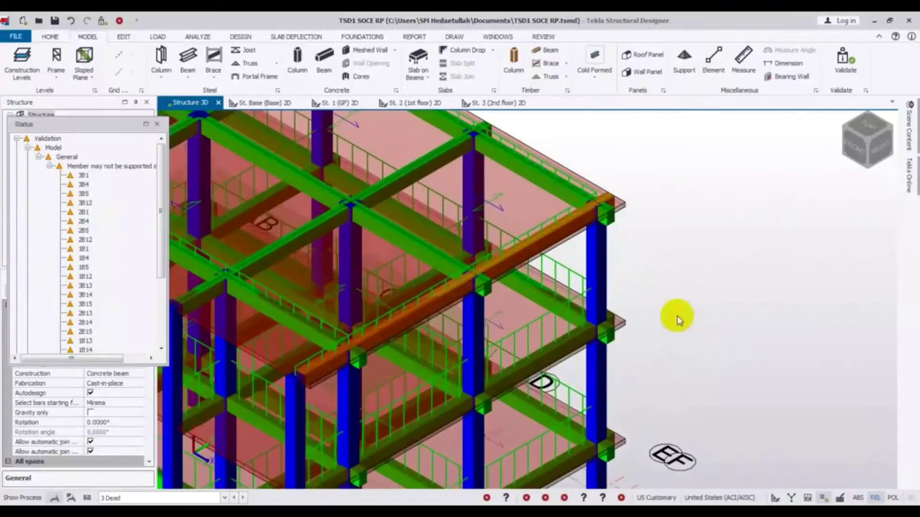
pyautogui.scroll(2, 735, 309)
pyautogui.scroll(-3, 671, 334)
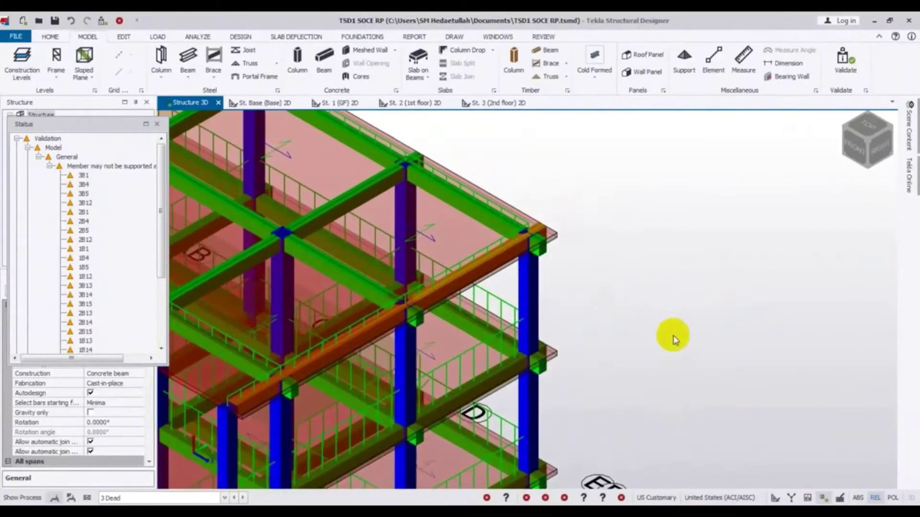
pyautogui.moveTo(818, 281); pyautogui.dragTo(655, 189, button='middle')
pyautogui.scroll(3, 649, 181)
pyautogui.moveTo(658, 221); pyautogui.dragTo(637, 195, button='middle')
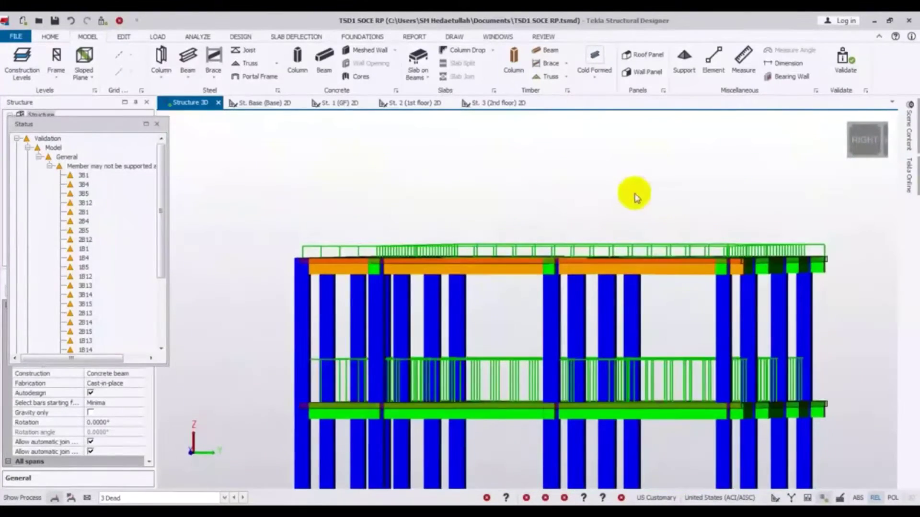
pyautogui.moveTo(733, 264)
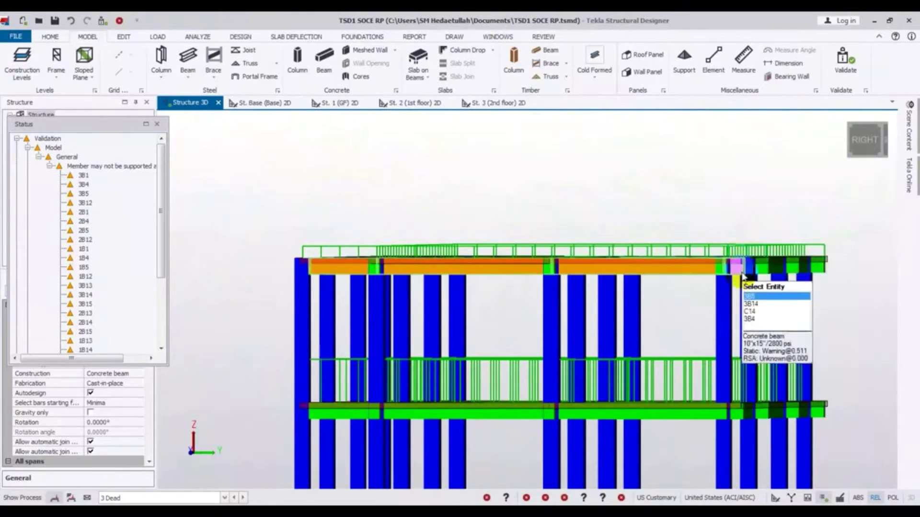
pyautogui.moveTo(842, 318); pyautogui.dragTo(870, 222, button='middle')
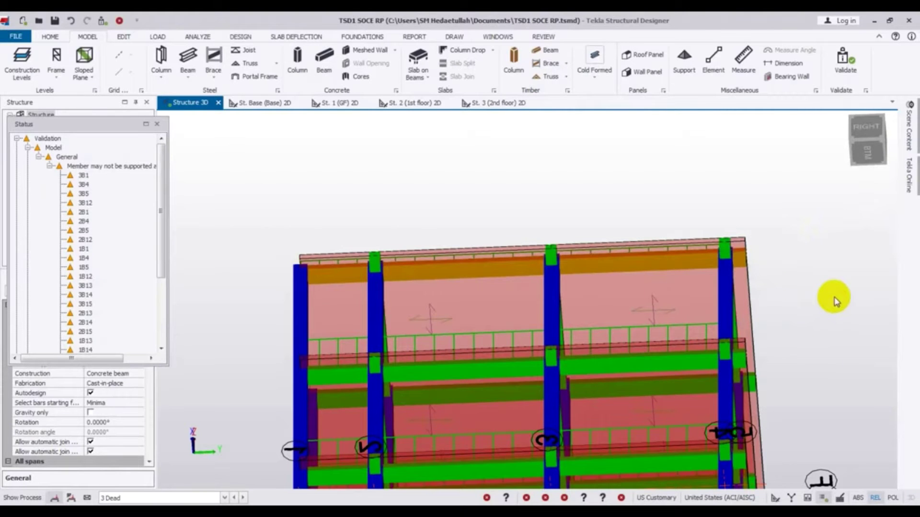
pyautogui.moveTo(827, 261); pyautogui.dragTo(826, 328, button='middle')
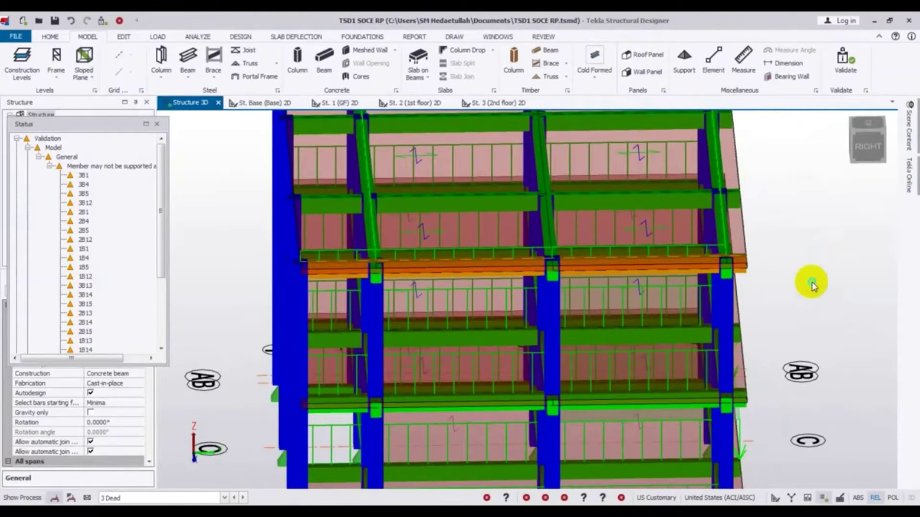
pyautogui.moveTo(811, 285); pyautogui.dragTo(797, 285, button='middle')
pyautogui.scroll(2, 748, 268)
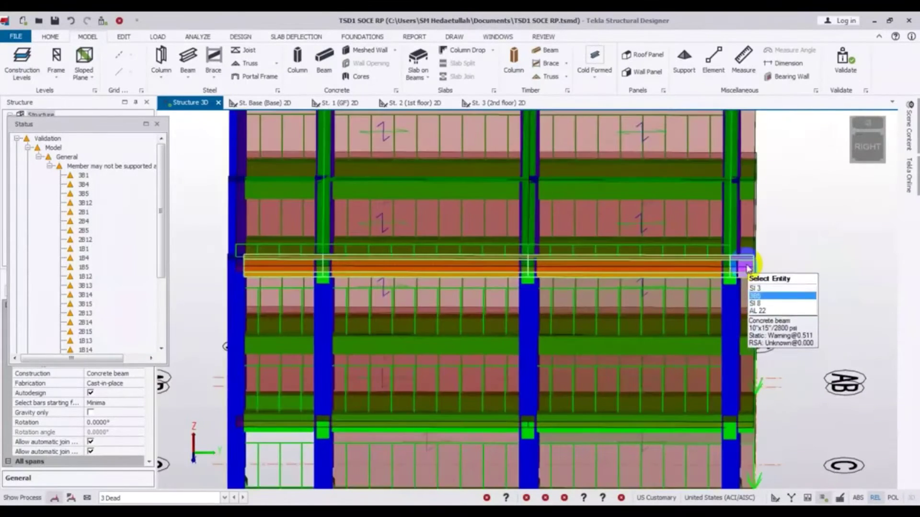
pyautogui.scroll(-2, 749, 269)
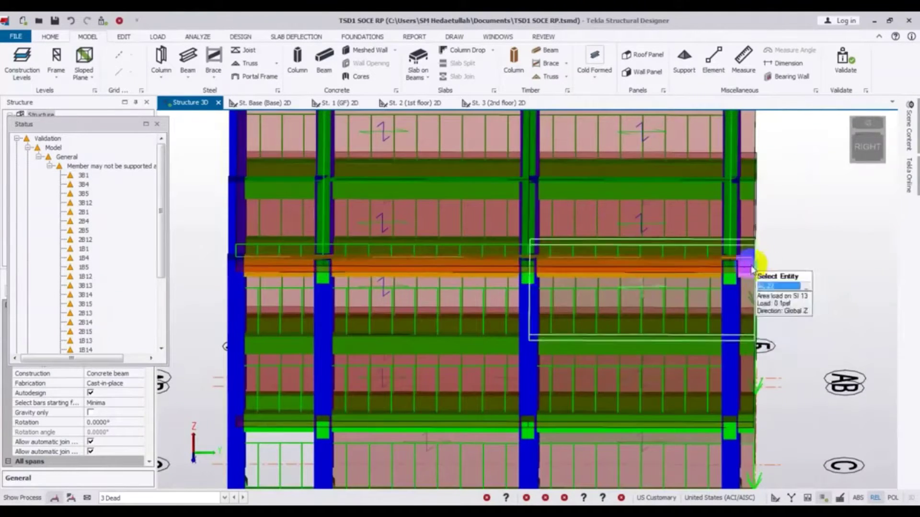
pyautogui.scroll(2, 751, 268)
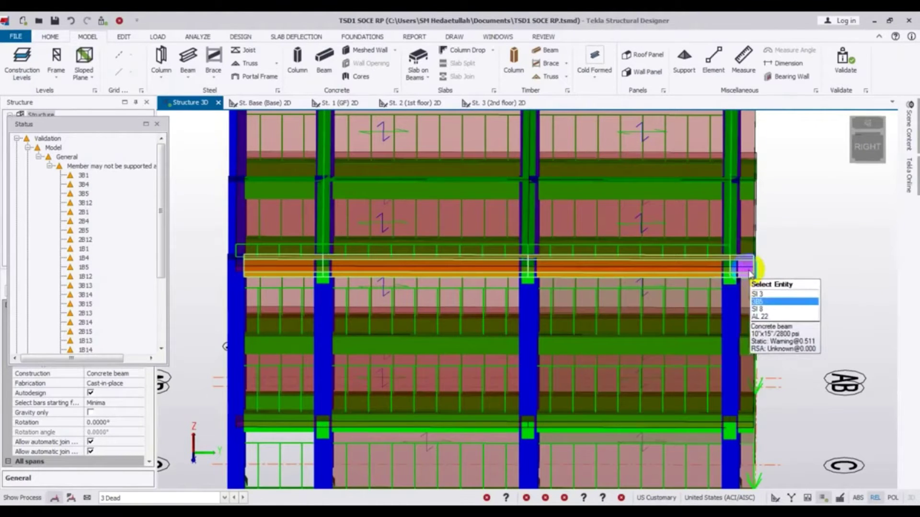
pyautogui.scroll(-3, 750, 272)
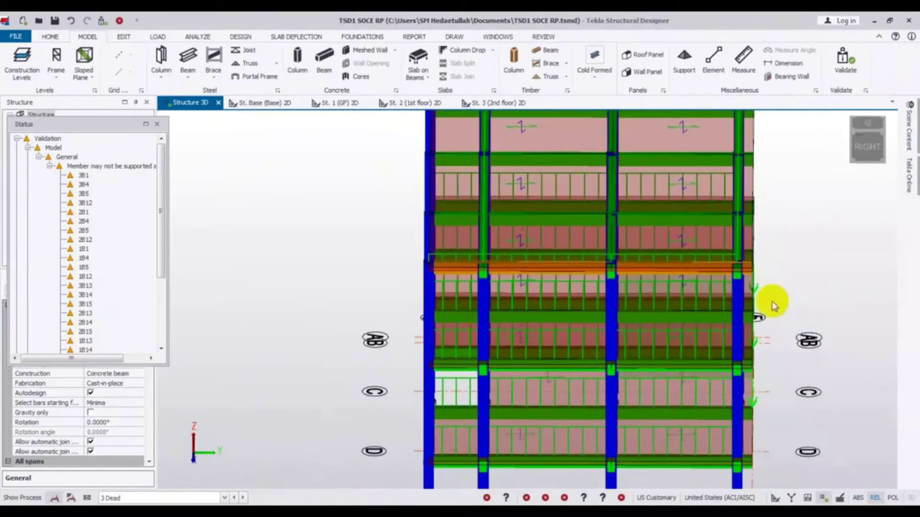
pyautogui.scroll(-3, 304, 306)
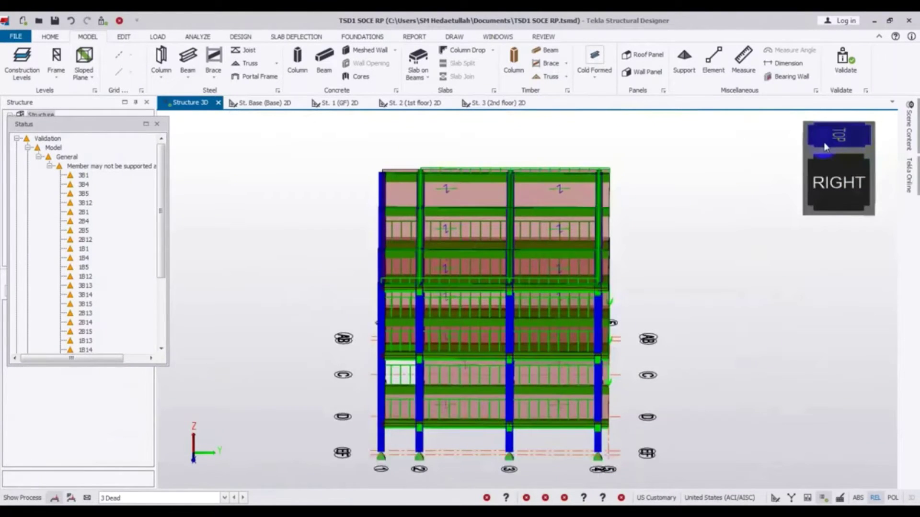
# Step: Return the 3D view to the isometric orientation showing the top, front and right faces
pyautogui.click(807, 127)
pyautogui.click(806, 127)
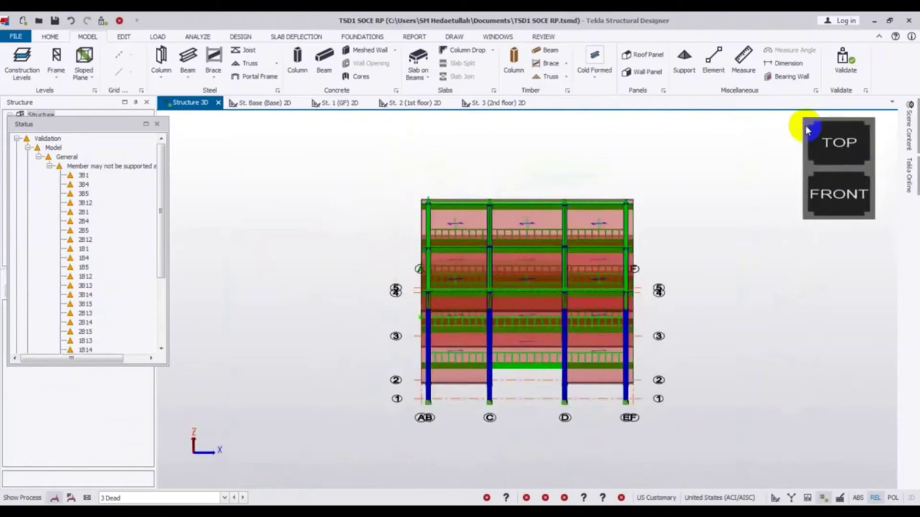
pyautogui.click(866, 170)
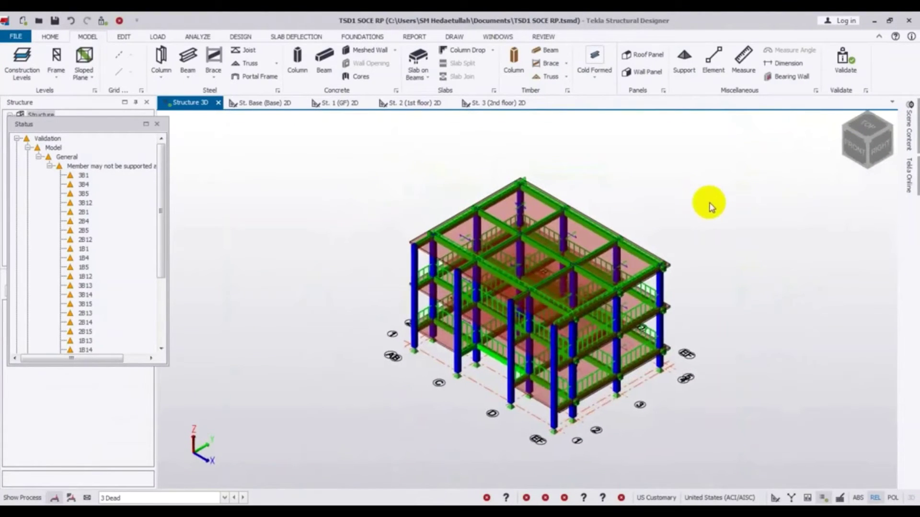
# Step: Close the validation status list and run Analyze All (Static) on the model
pyautogui.click(156, 124)
pyautogui.click(199, 37)
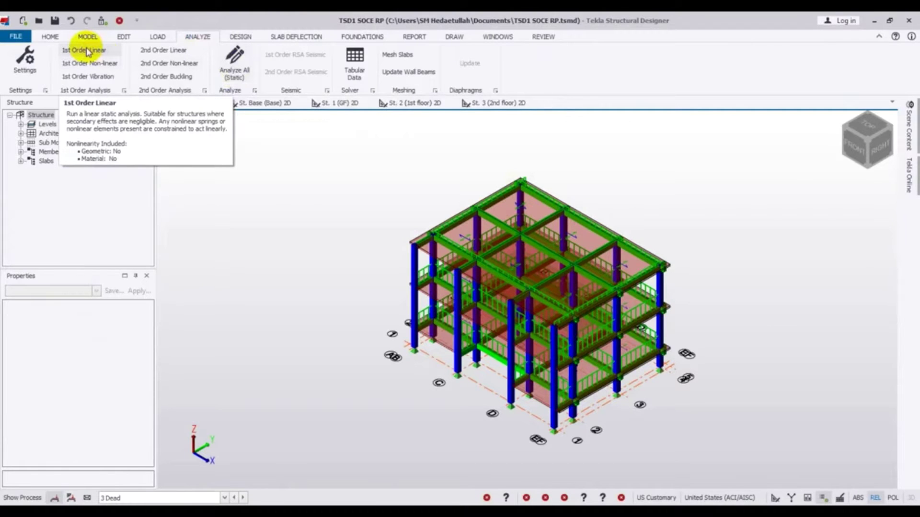
pyautogui.click(236, 62)
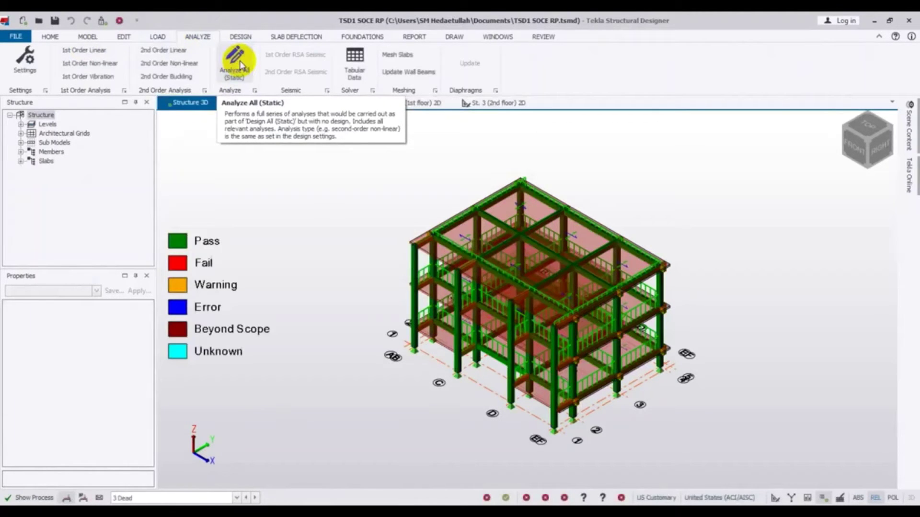
# Step: Examine the status colours of the beams and columns against the legend from the front, right and back of the building
pyautogui.moveTo(329, 425); pyautogui.dragTo(307, 384, button='middle')
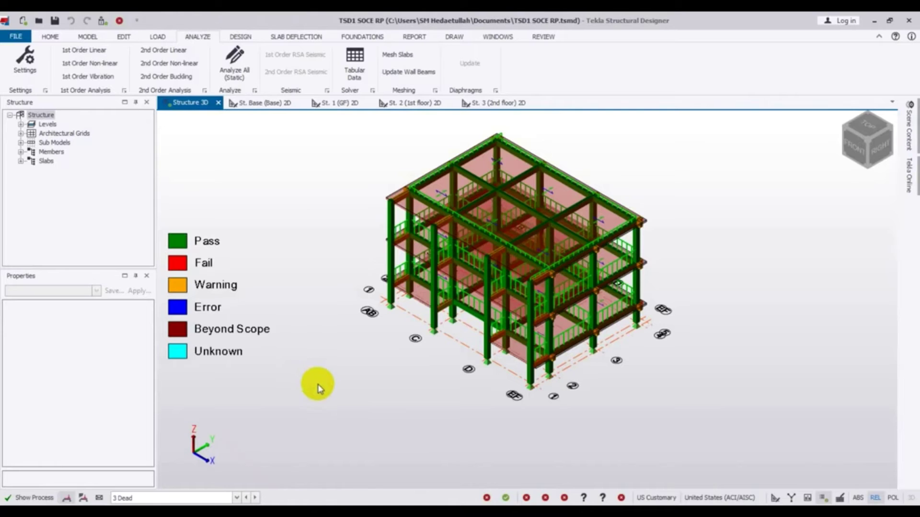
pyautogui.moveTo(713, 339); pyautogui.dragTo(709, 360, button='middle')
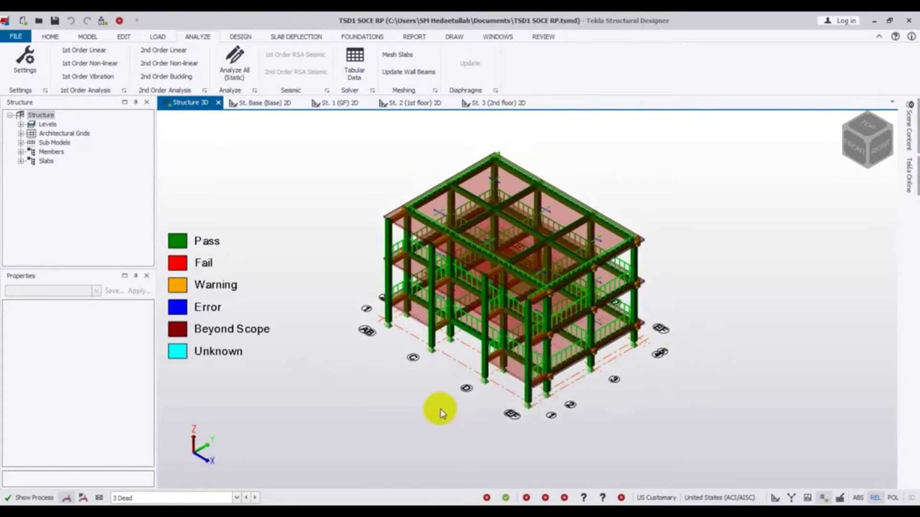
pyautogui.scroll(1, 439, 413)
pyautogui.scroll(1, 604, 421)
pyautogui.scroll(1, 604, 420)
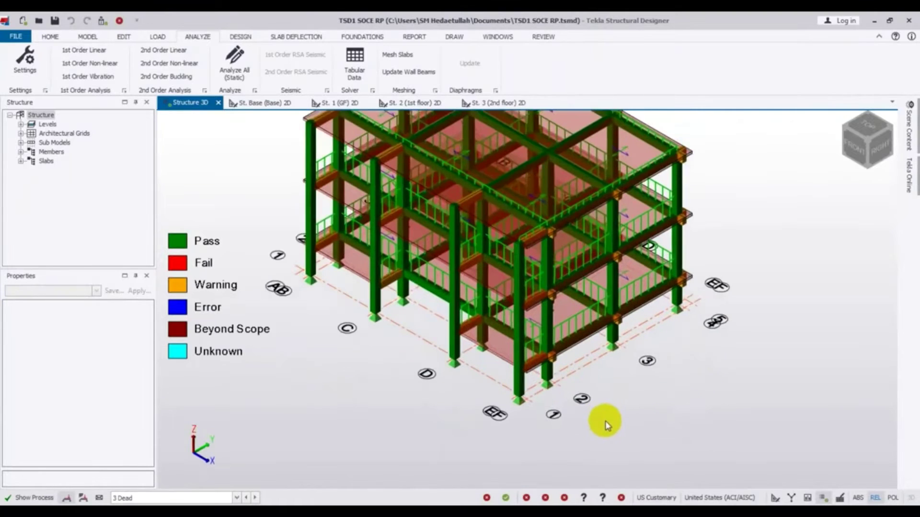
pyautogui.moveTo(616, 431); pyautogui.dragTo(643, 437, button='middle')
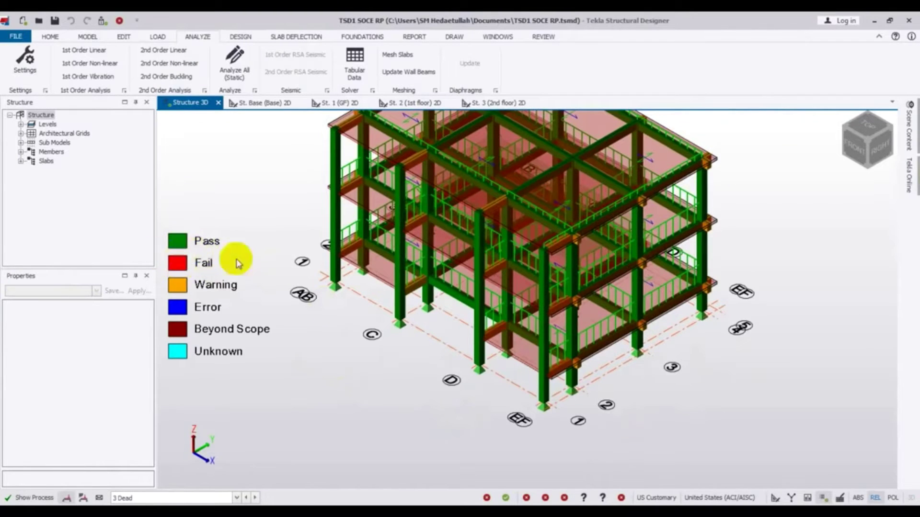
pyautogui.moveTo(709, 294)
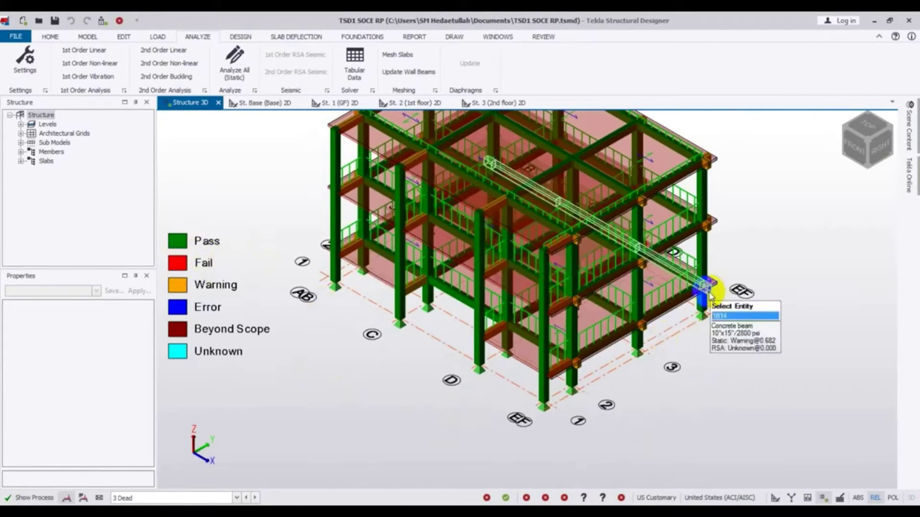
pyautogui.moveTo(702, 427); pyautogui.dragTo(813, 408, button='middle')
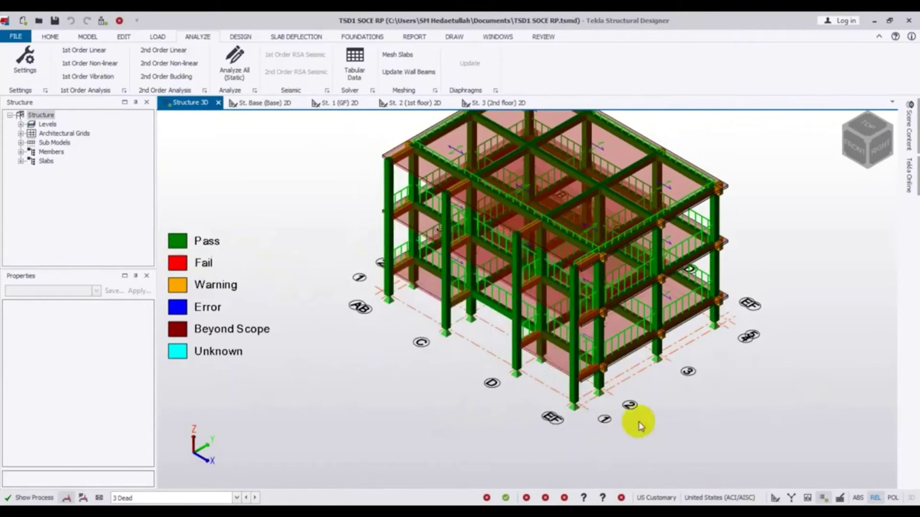
pyautogui.moveTo(796, 297); pyautogui.dragTo(304, 269, button='middle')
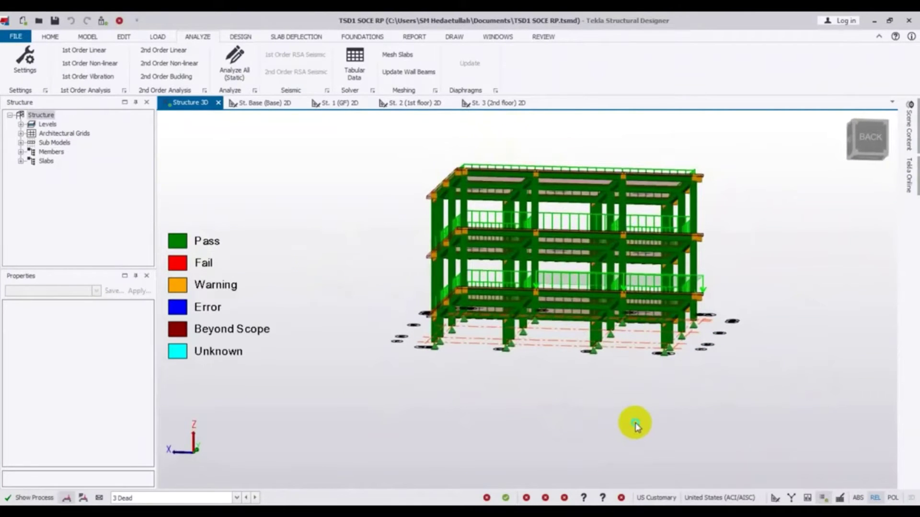
pyautogui.moveTo(636, 425); pyautogui.dragTo(616, 427, button='middle')
pyautogui.click(465, 225)
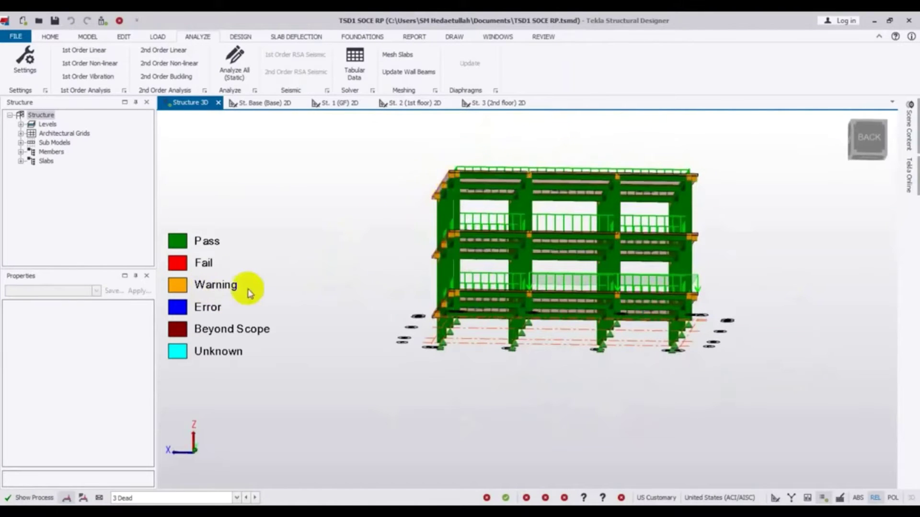
pyautogui.moveTo(394, 289); pyautogui.dragTo(819, 177, button='middle')
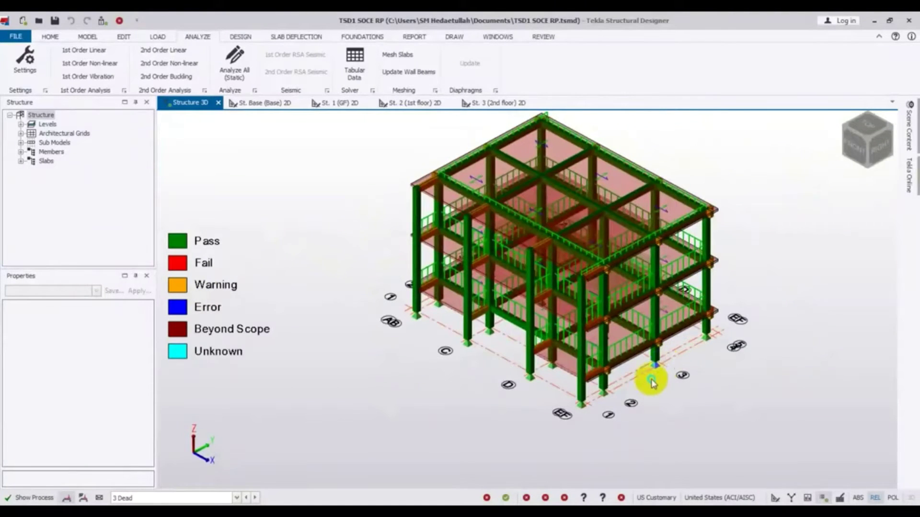
pyautogui.moveTo(649, 380); pyautogui.dragTo(613, 389, button='middle')
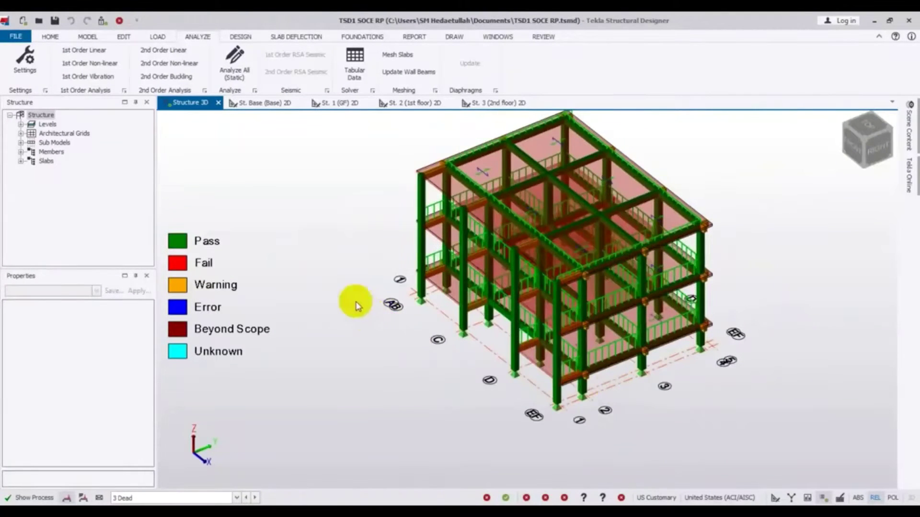
pyautogui.moveTo(353, 303); pyautogui.dragTo(341, 254, button='middle')
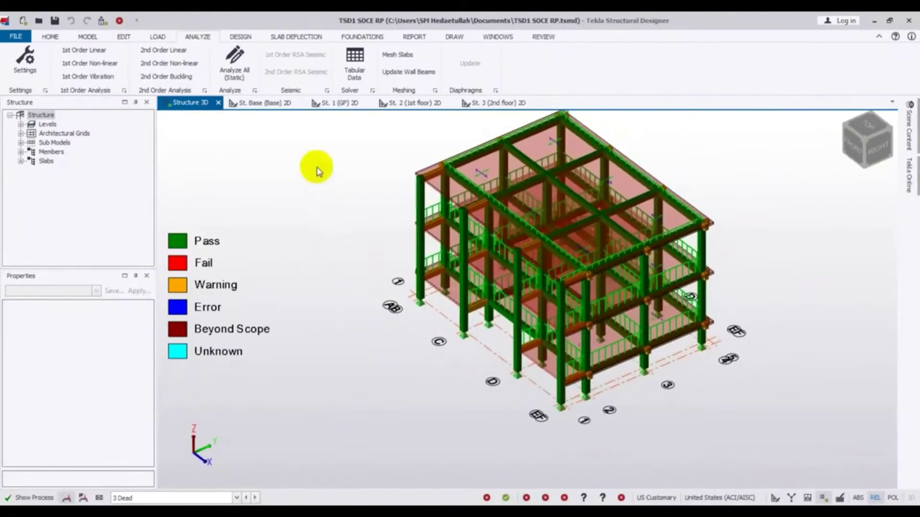
# Step: Open the Design Settings and review the Reinforcement Parameters for concrete
pyautogui.click(237, 37)
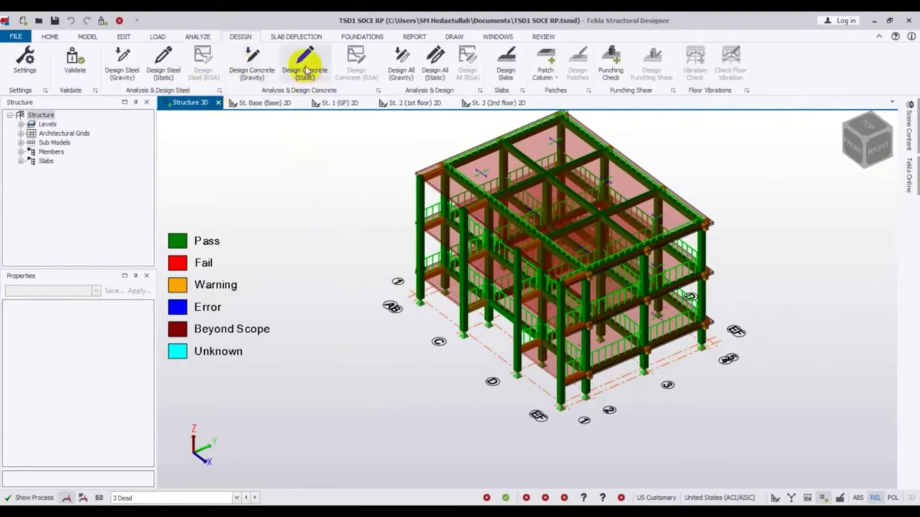
pyautogui.click(23, 59)
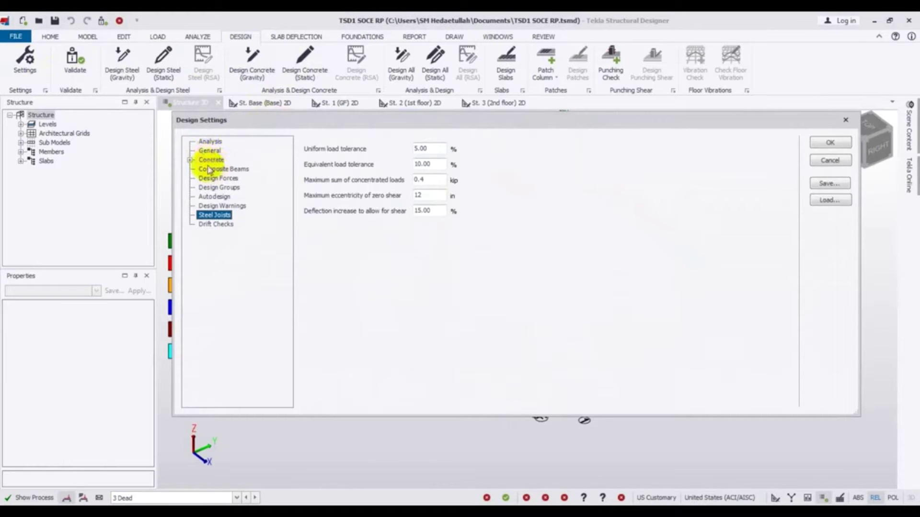
pyautogui.click(190, 160)
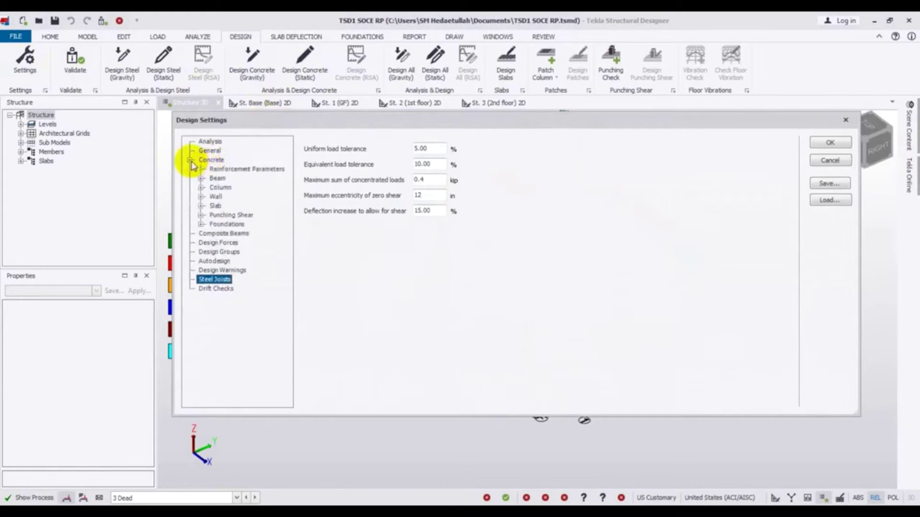
pyautogui.click(244, 173)
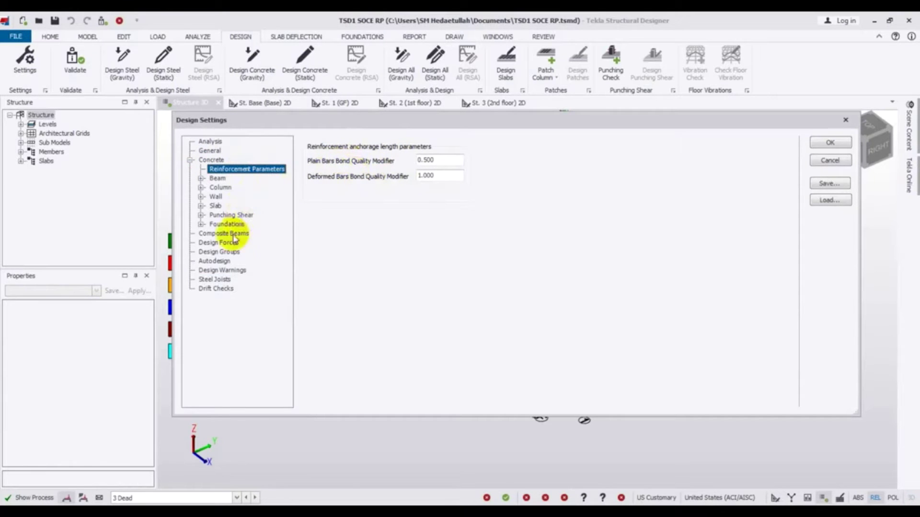
# Step: Review the concrete beam's Reinforcement Settings, Detailing Settings and Stirrup Settings
pyautogui.click(202, 178)
pyautogui.click(245, 187)
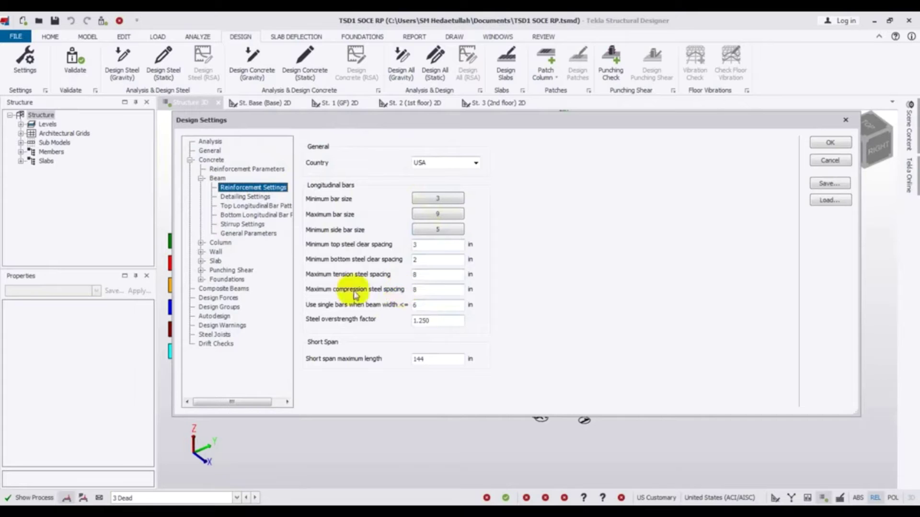
pyautogui.click(234, 201)
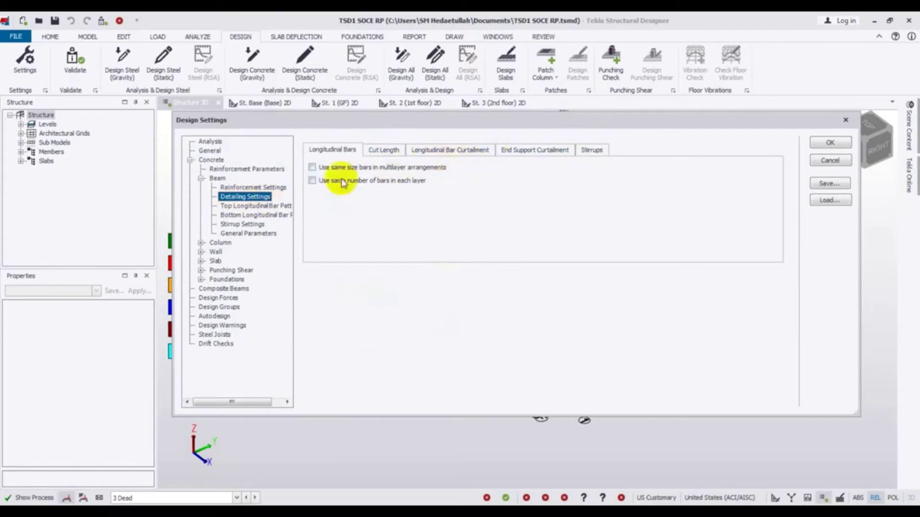
pyautogui.click(247, 225)
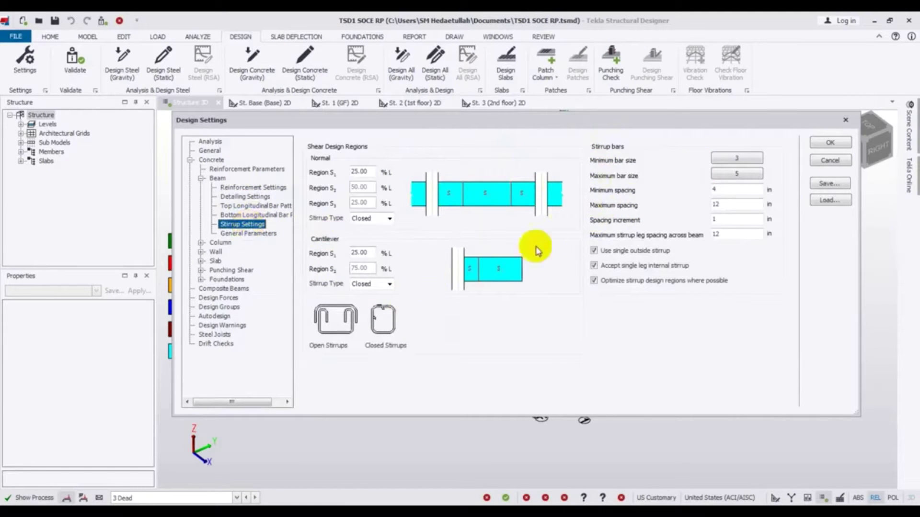
# Step: Review the concrete column's Reinforcement Layout and General Parameters in the design settings
pyautogui.click(201, 242)
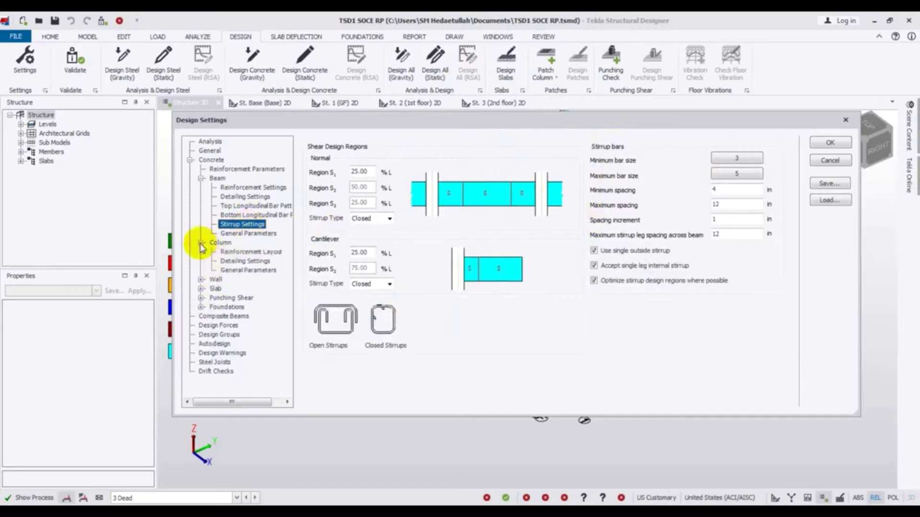
pyautogui.click(243, 254)
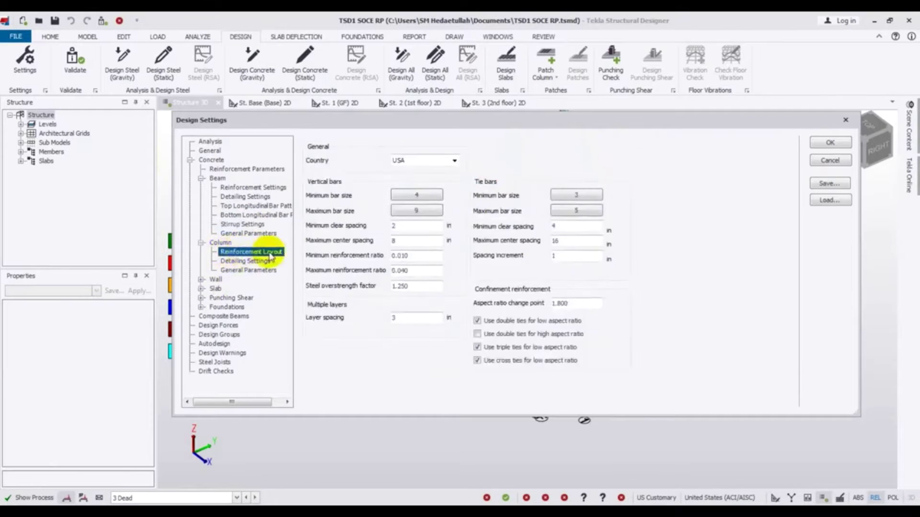
pyautogui.click(247, 271)
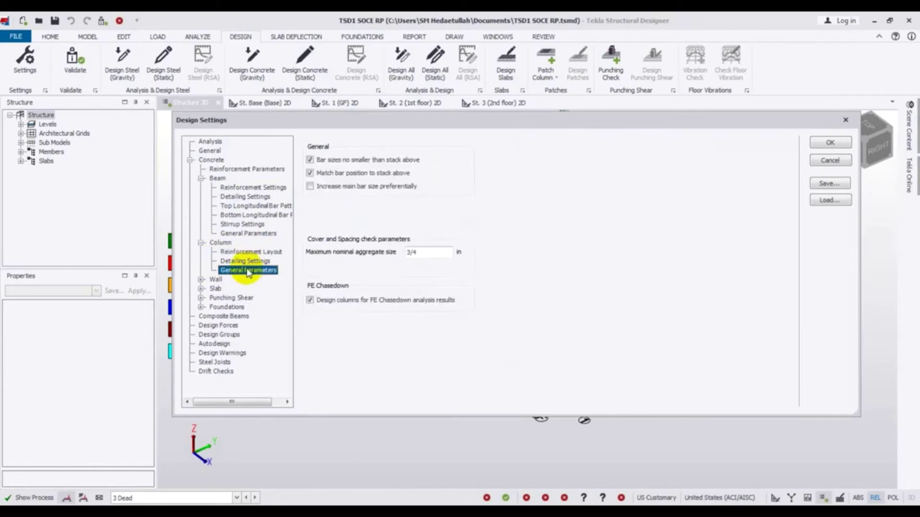
# Step: Expand the concrete wall settings and review the slab's Reinforcement Layout, Patches and General Parameters
pyautogui.click(200, 280)
pyautogui.click(201, 317)
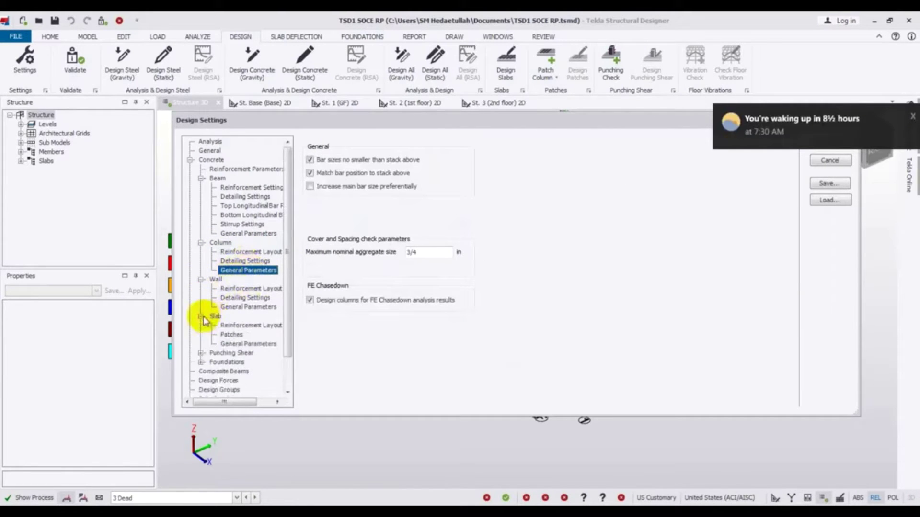
pyautogui.click(248, 325)
pyautogui.scroll(-1, 246, 324)
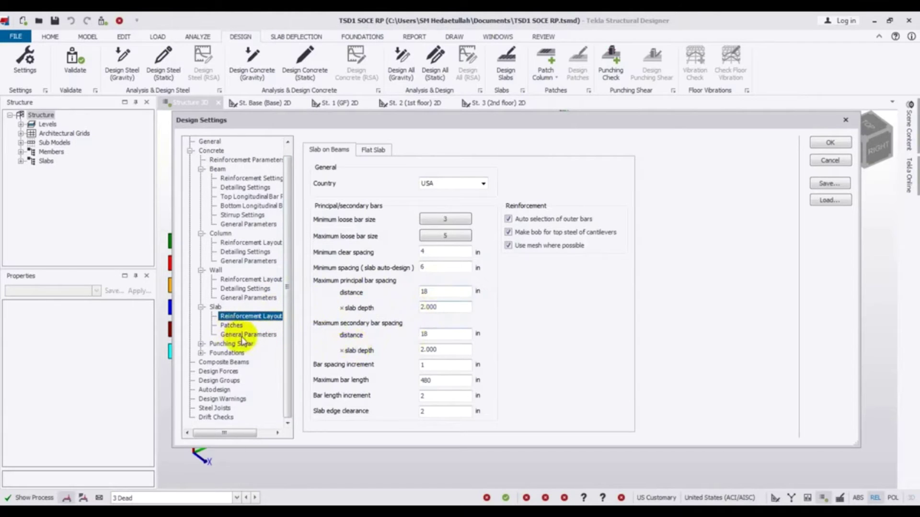
pyautogui.click(232, 326)
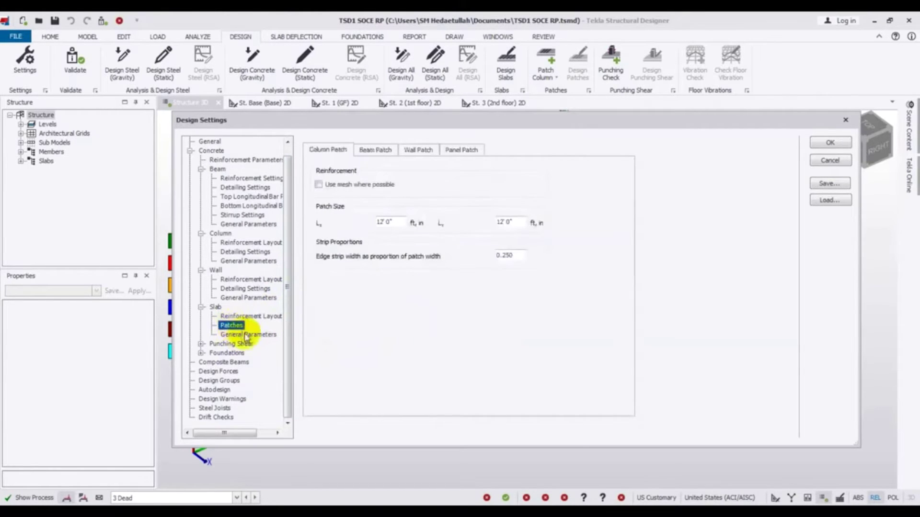
pyautogui.click(248, 335)
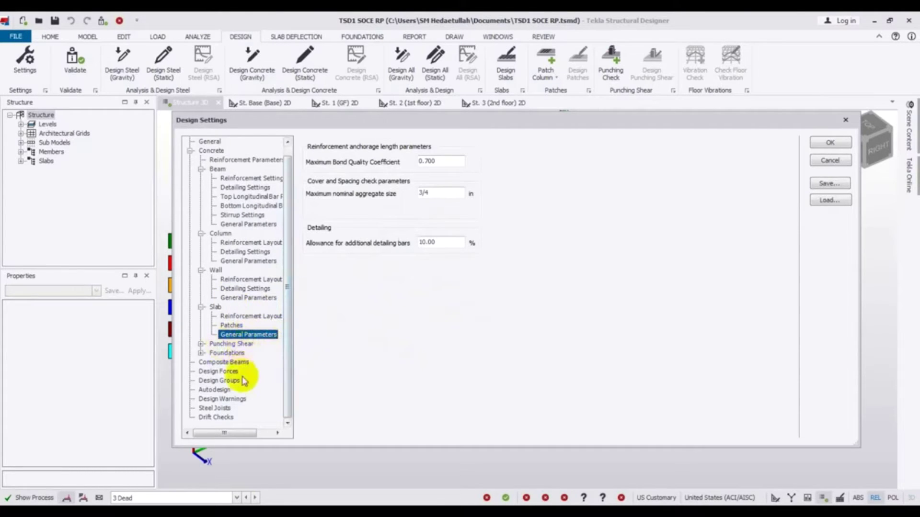
# Step: Review the full list of Design Warnings checks and accept the design settings
pyautogui.click(224, 399)
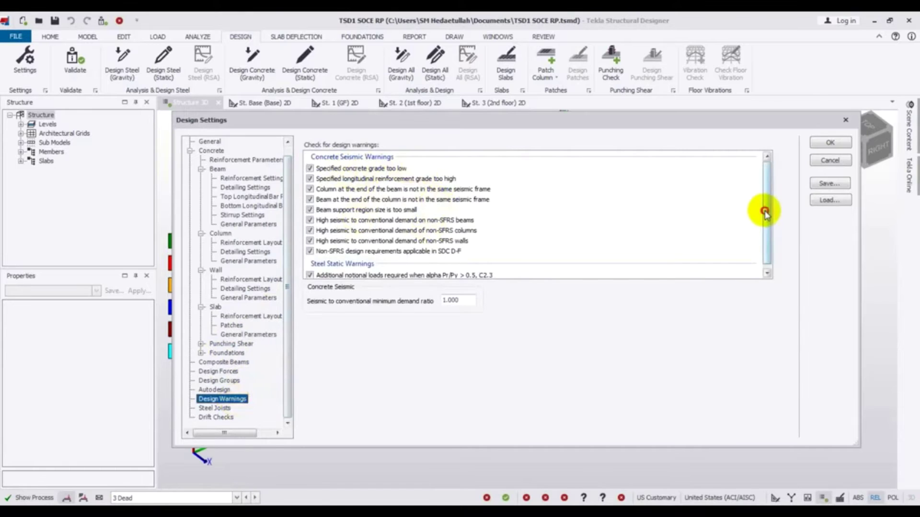
pyautogui.moveTo(763, 213)
pyautogui.mouseDown()
pyautogui.moveTo(765, 229)
pyautogui.moveTo(763, 195)
pyautogui.mouseUp()
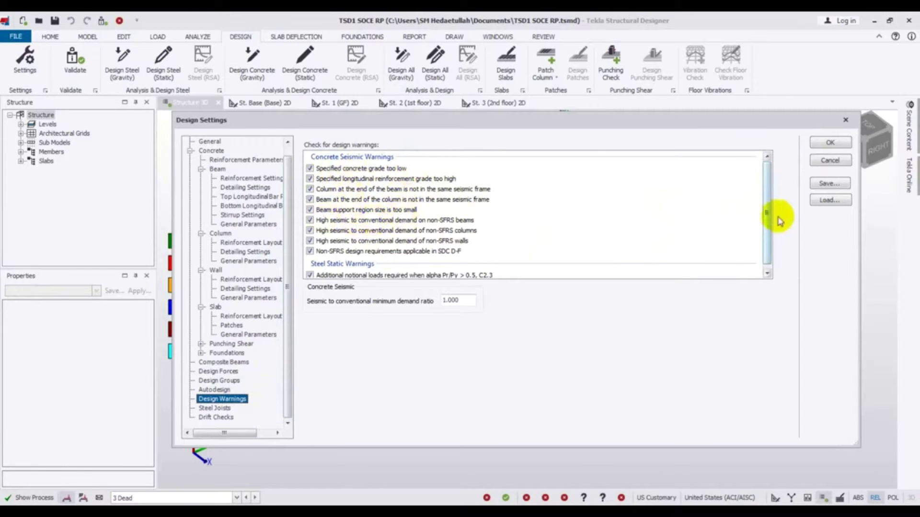
pyautogui.moveTo(768, 215); pyautogui.dragTo(769, 222)
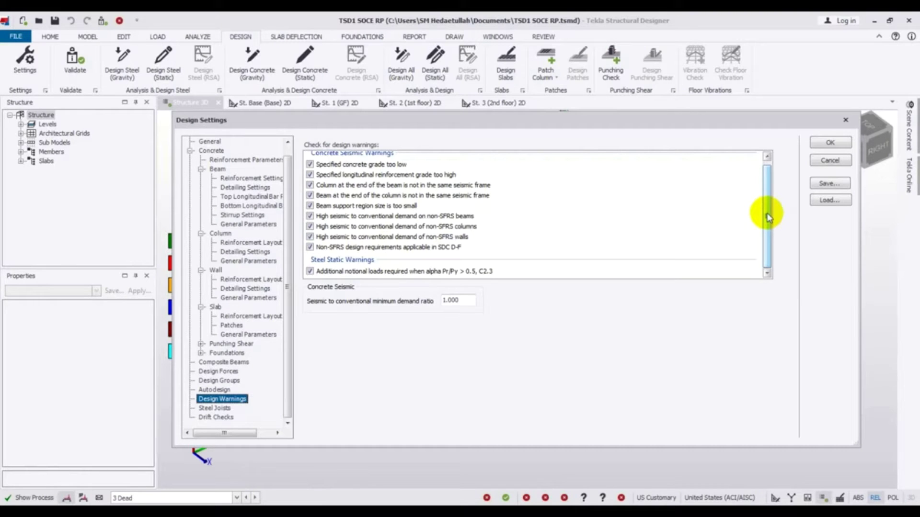
pyautogui.moveTo(767, 215); pyautogui.dragTo(775, 240)
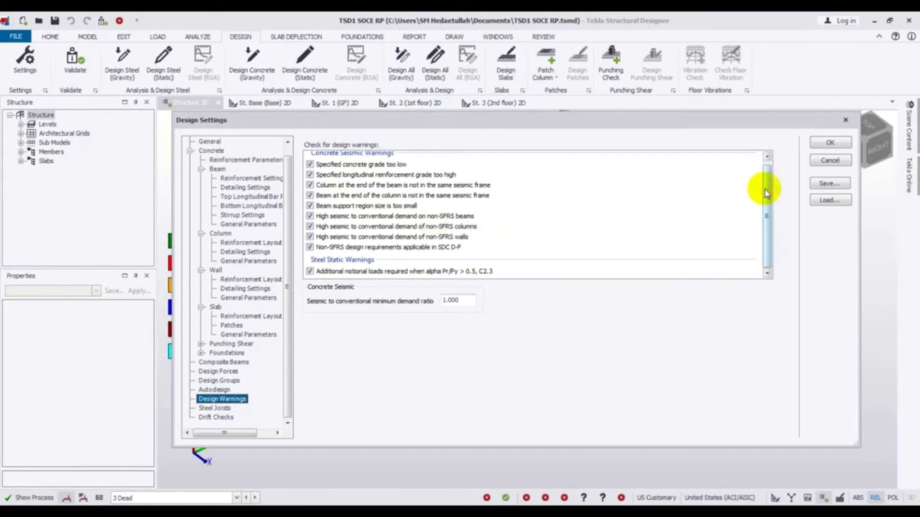
pyautogui.click(830, 142)
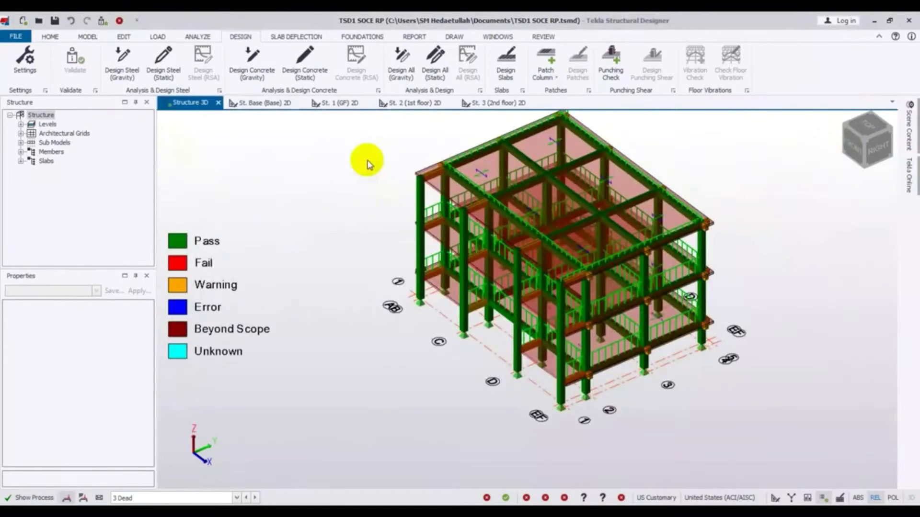
# Step: Run Design Concrete (Static) on the building, inspect the member status colours and close the status list
pyautogui.moveTo(367, 163); pyautogui.dragTo(362, 185, button='middle')
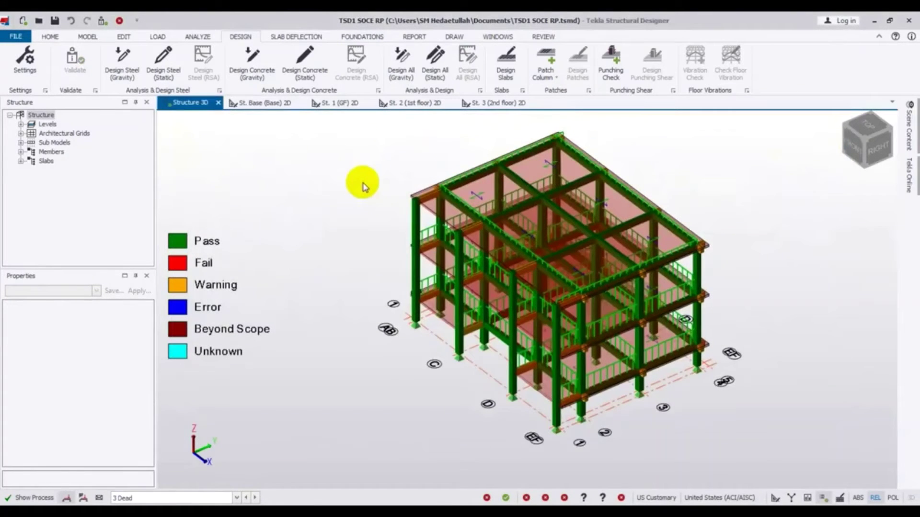
pyautogui.click(305, 64)
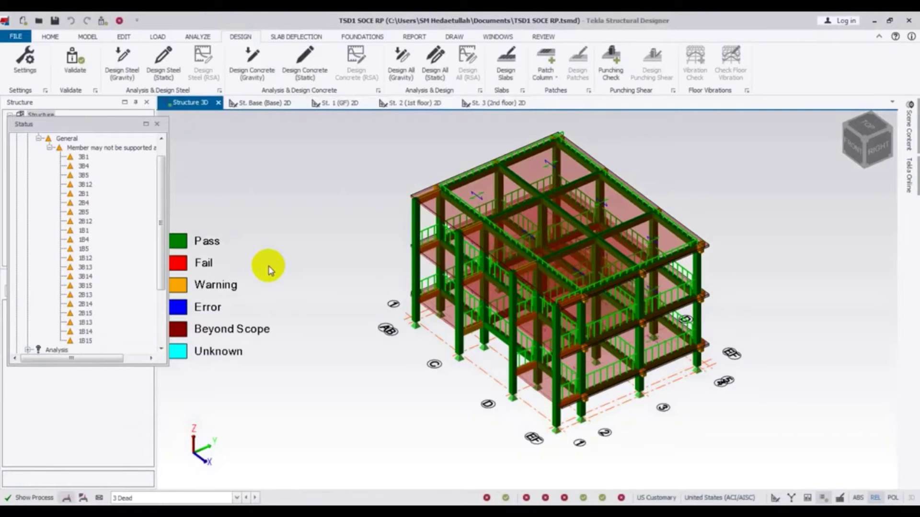
pyautogui.moveTo(349, 369); pyautogui.dragTo(334, 345, button='middle')
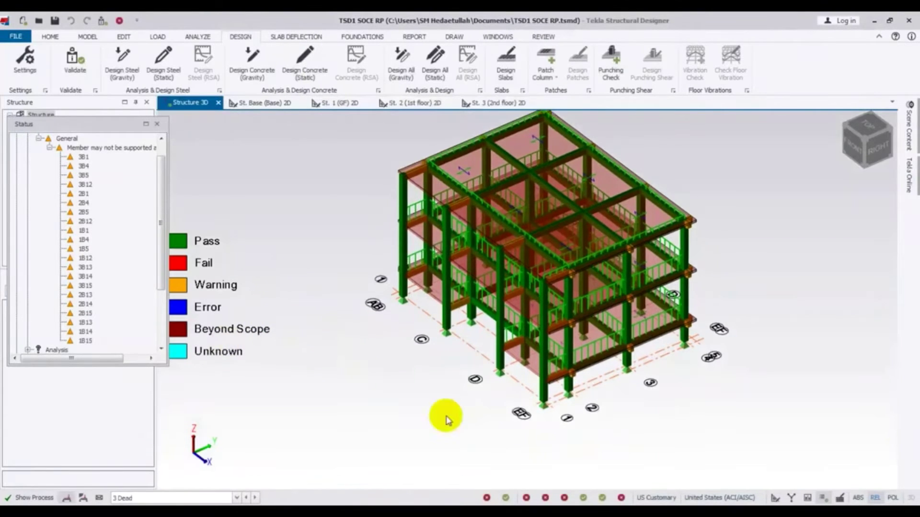
pyautogui.moveTo(445, 420)
pyautogui.mouseDown(button='middle')
pyautogui.moveTo(417, 362)
pyautogui.moveTo(445, 417)
pyautogui.mouseUp(button='middle')
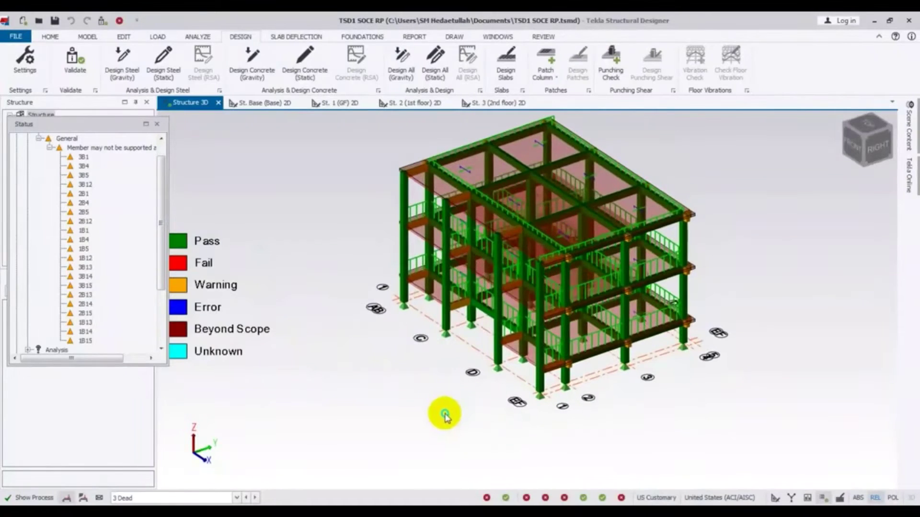
pyautogui.moveTo(392, 361); pyautogui.dragTo(427, 396, button='middle')
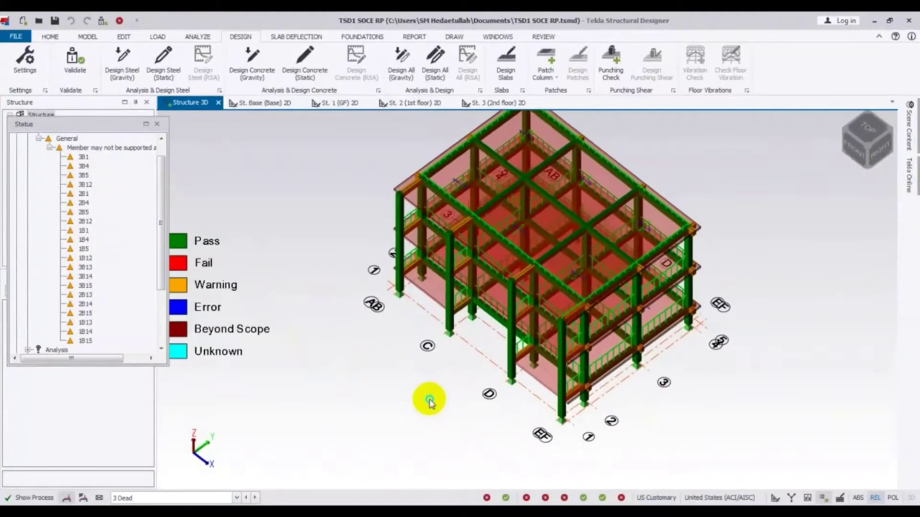
pyautogui.click(161, 125)
# Step: Open the tabular design data and examine the utilization and status of all concrete columns in the Design Summary
pyautogui.click(543, 38)
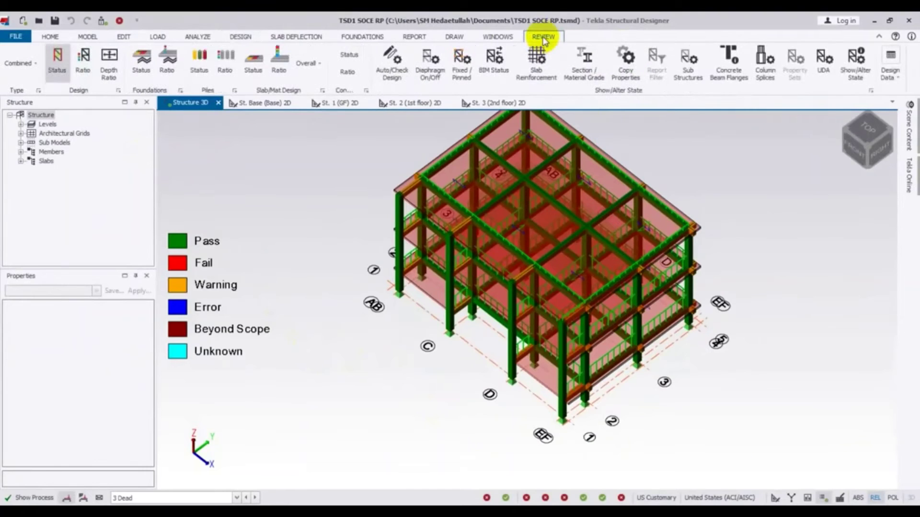
pyautogui.click(901, 76)
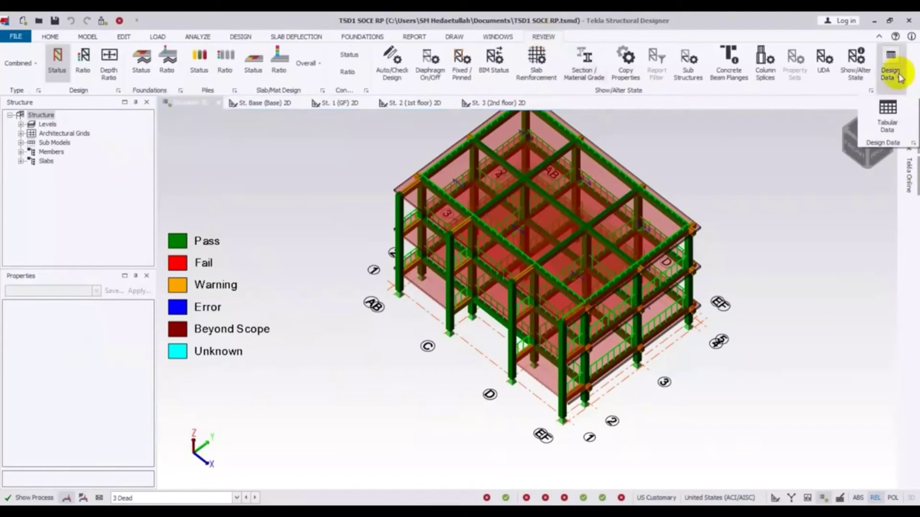
pyautogui.click(884, 120)
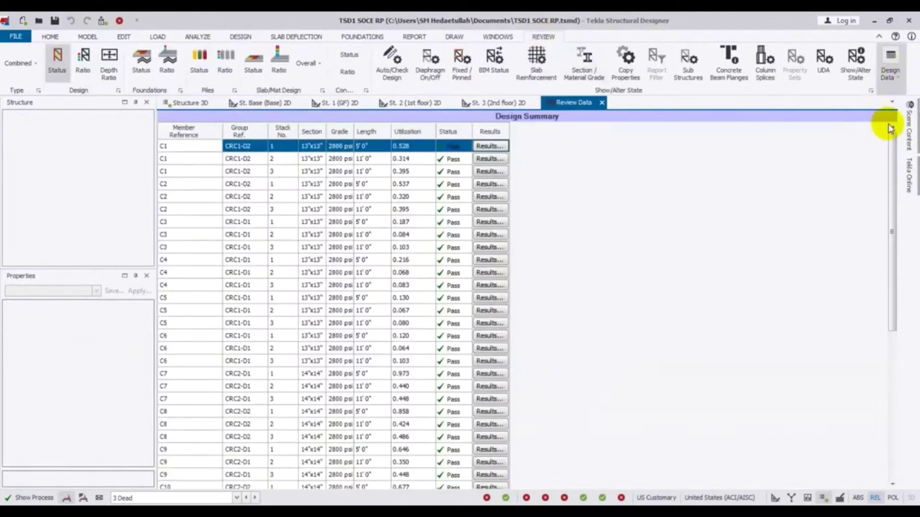
pyautogui.scroll(-7, 460, 197)
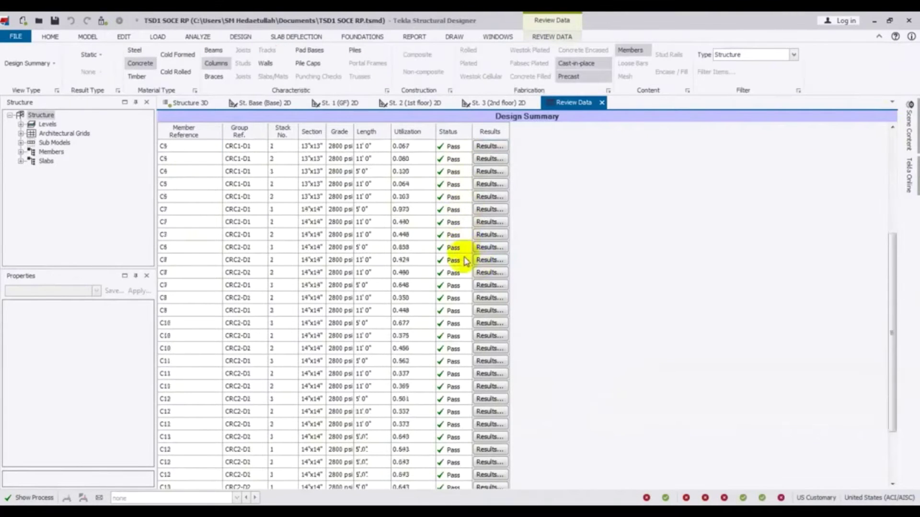
pyautogui.scroll(7, 465, 261)
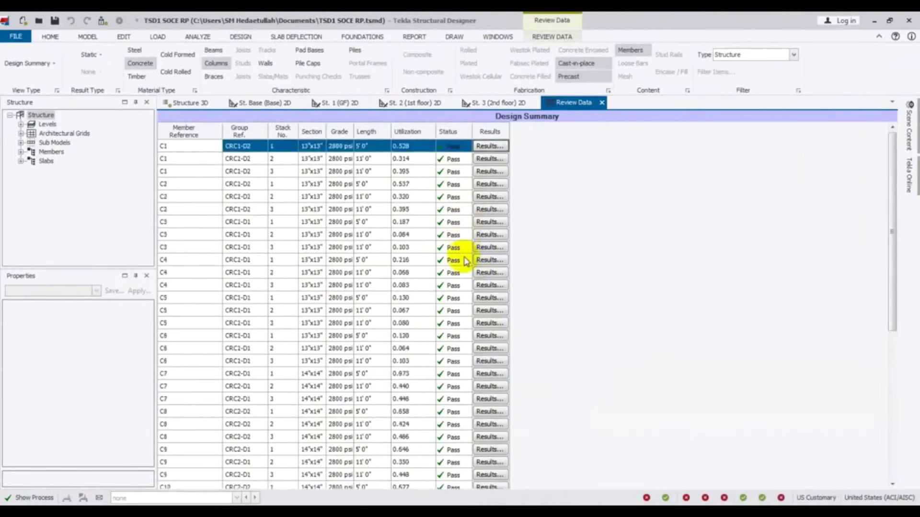
pyautogui.scroll(-7, 443, 192)
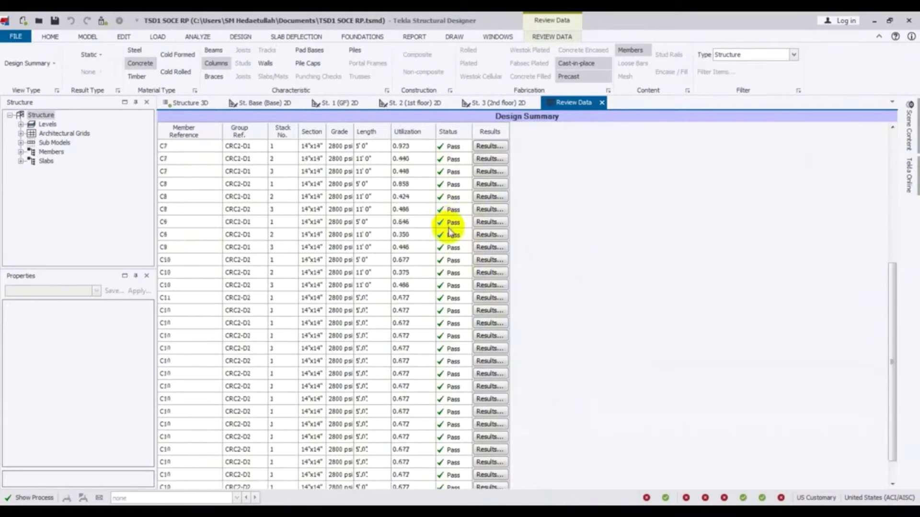
pyautogui.scroll(7, 452, 434)
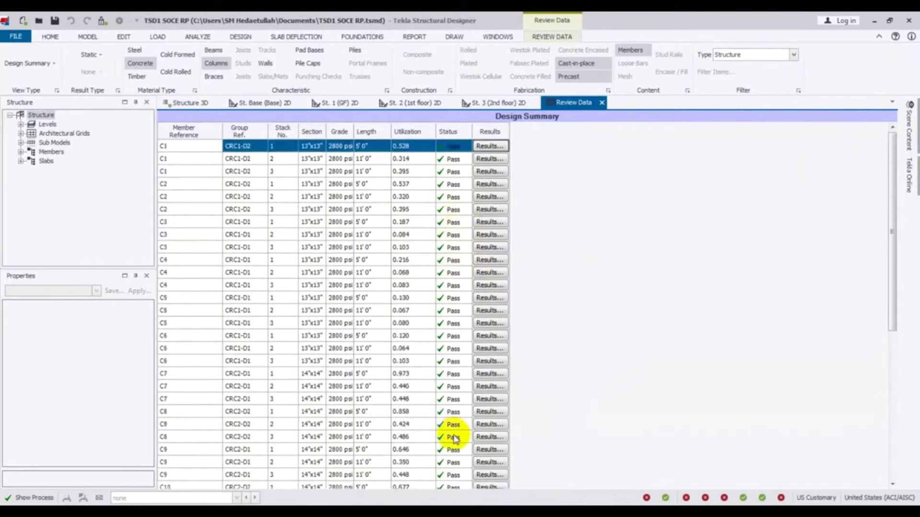
pyautogui.scroll(-7, 412, 258)
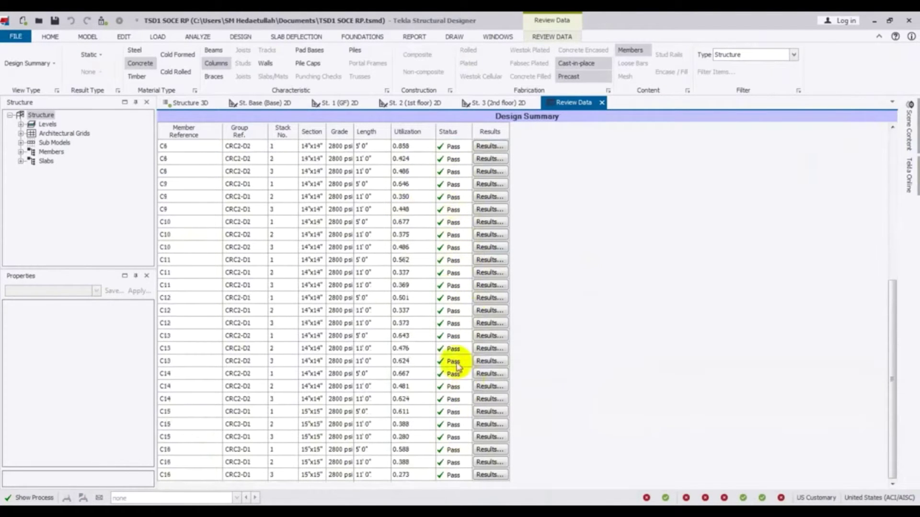
pyautogui.scroll(7, 455, 364)
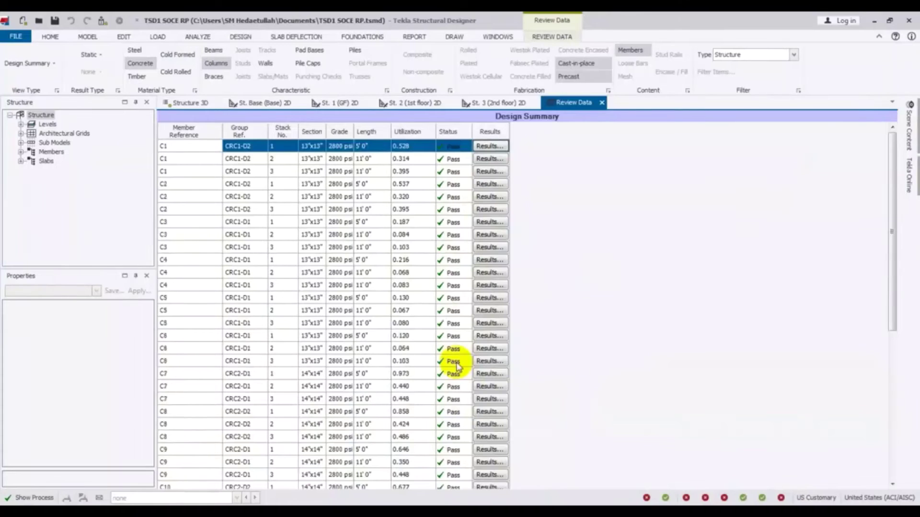
# Step: Switch the Design Summary to concrete beams and examine the status of every span
pyautogui.click(213, 51)
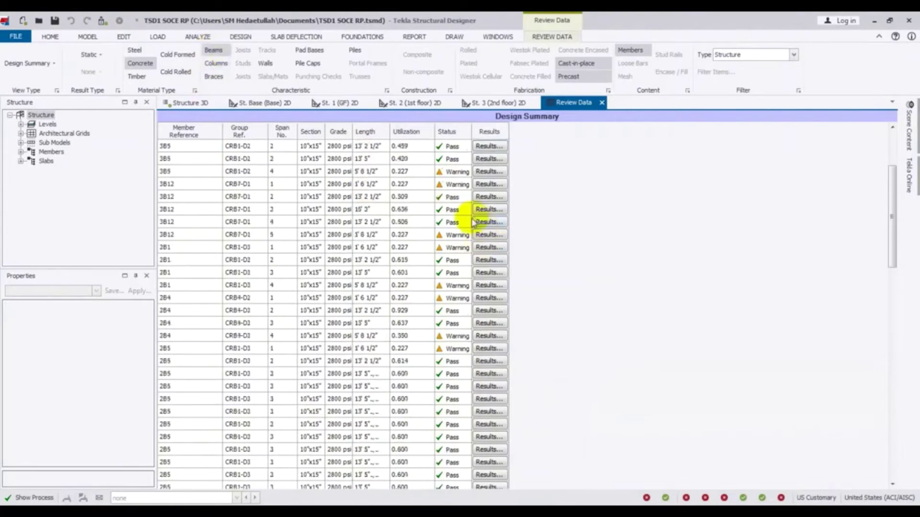
pyautogui.scroll(-6, 448, 297)
pyautogui.scroll(-12, 450, 293)
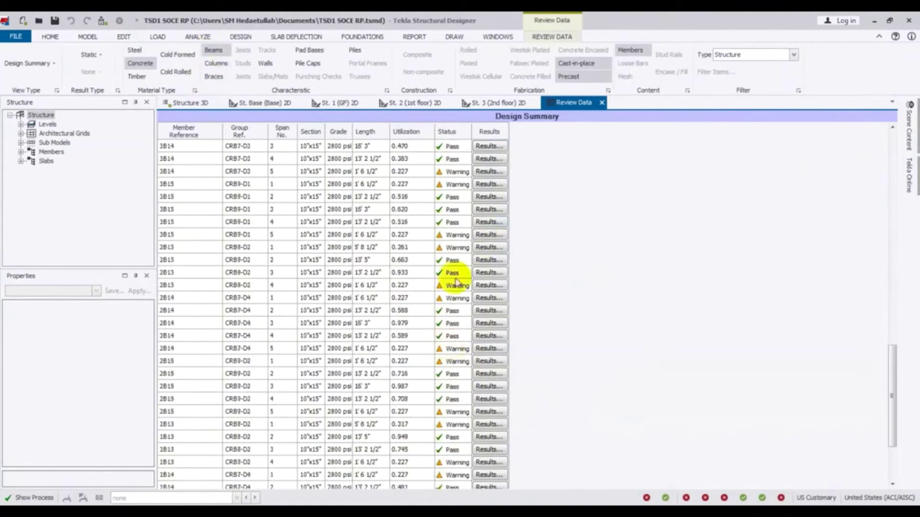
pyautogui.scroll(-3, 457, 281)
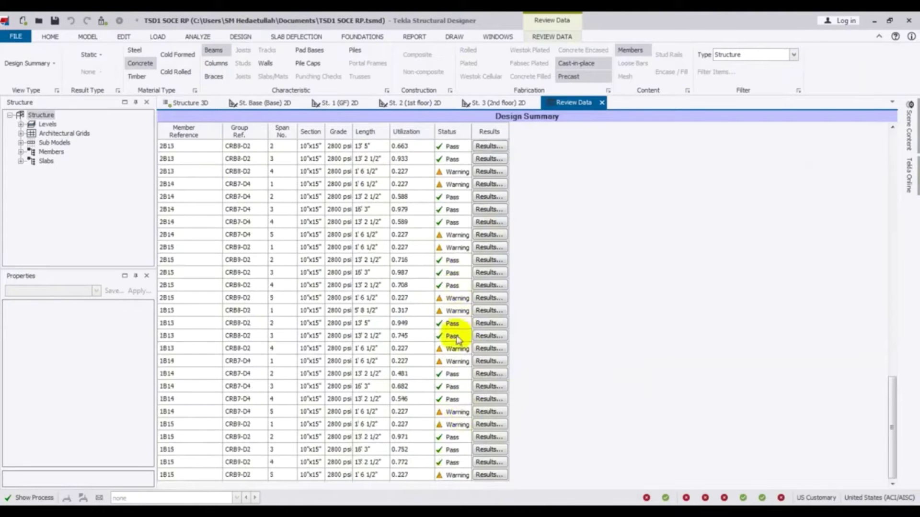
pyautogui.scroll(12, 462, 432)
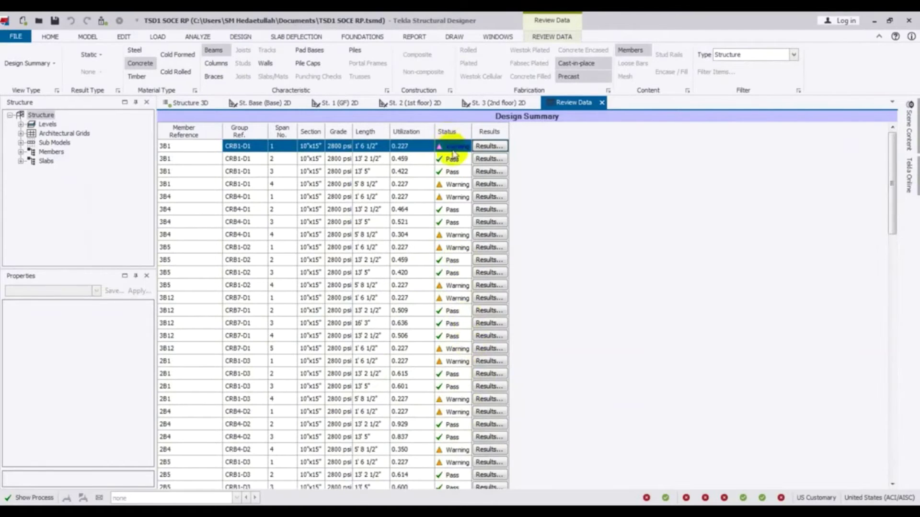
# Step: Open the design results of beam 3B1, review the reinforcement of its spans and its overall status, and close them
pyautogui.click(489, 146)
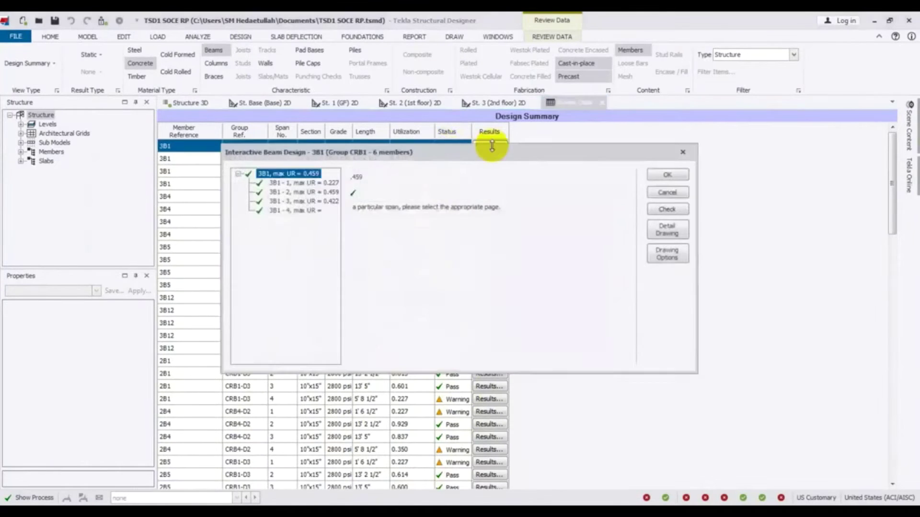
pyautogui.click(303, 183)
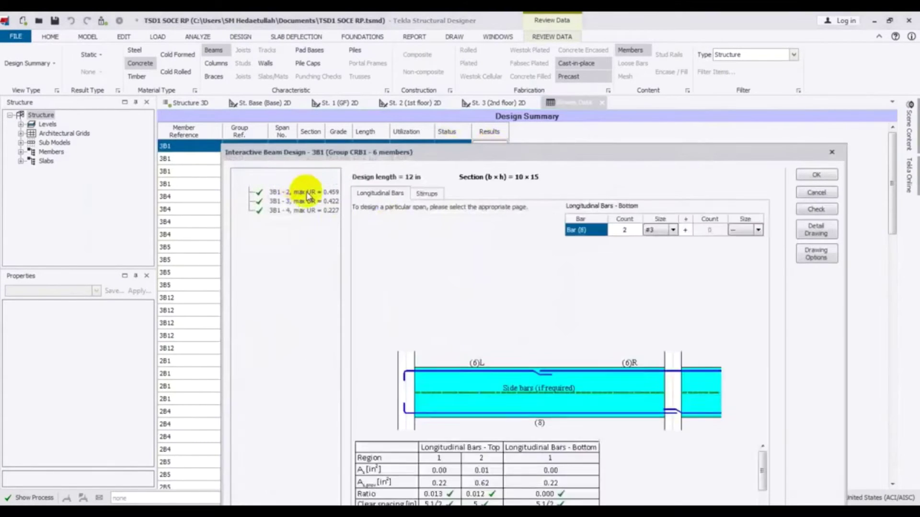
pyautogui.click(307, 192)
pyautogui.click(319, 211)
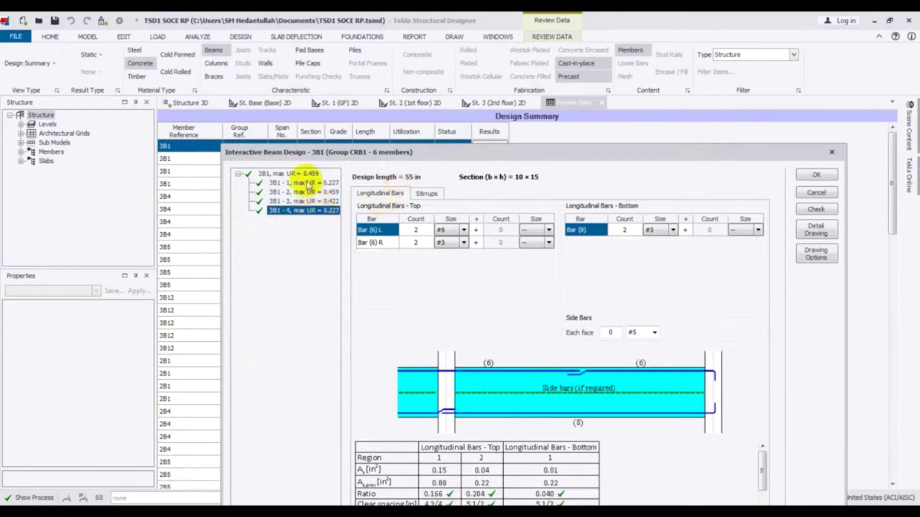
pyautogui.click(289, 173)
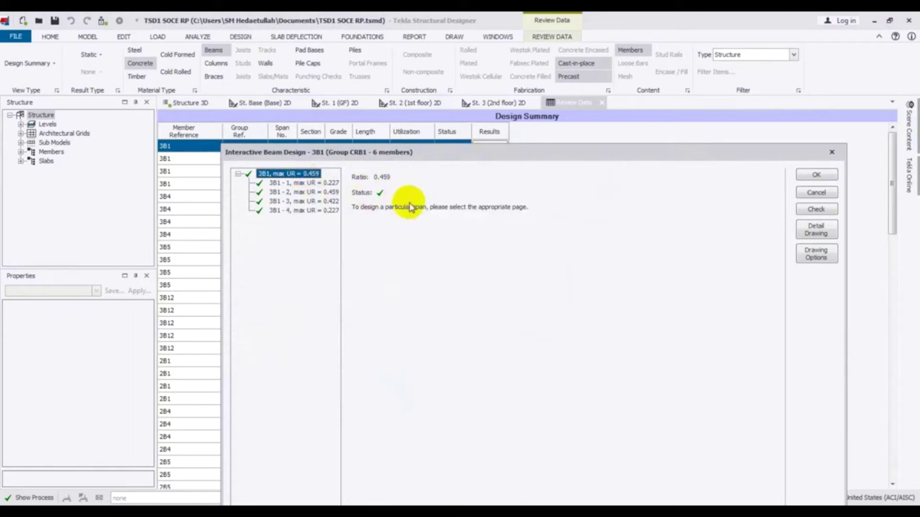
pyautogui.click(832, 152)
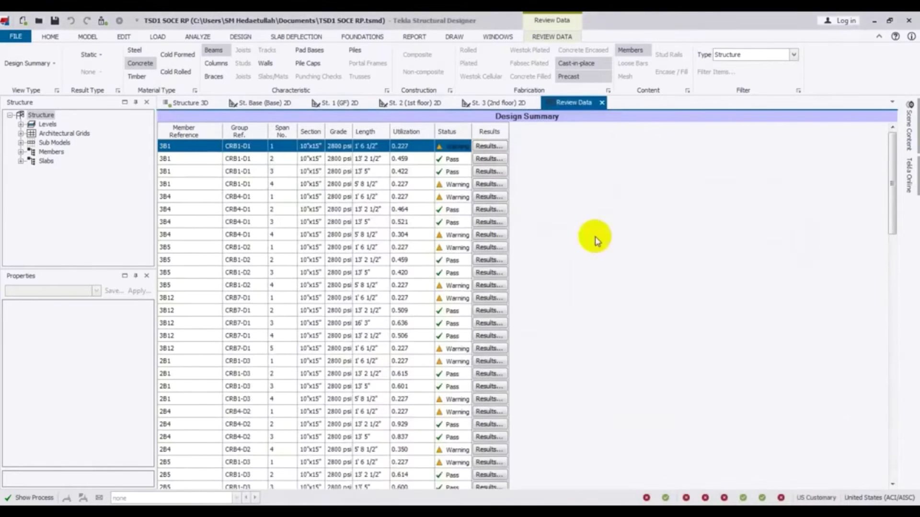
# Step: Check the overall ratio and status of beams 3B12 and 3B14 in their design results and close each
pyautogui.click(453, 300)
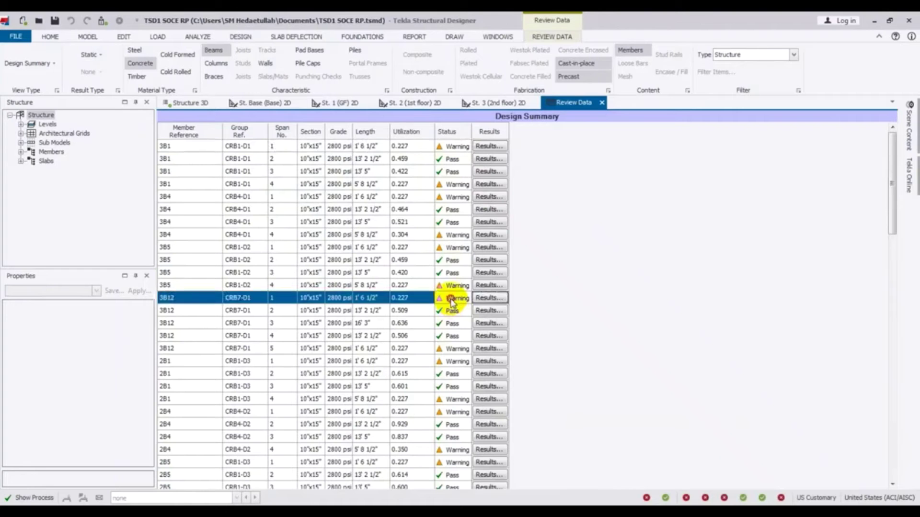
pyautogui.click(488, 298)
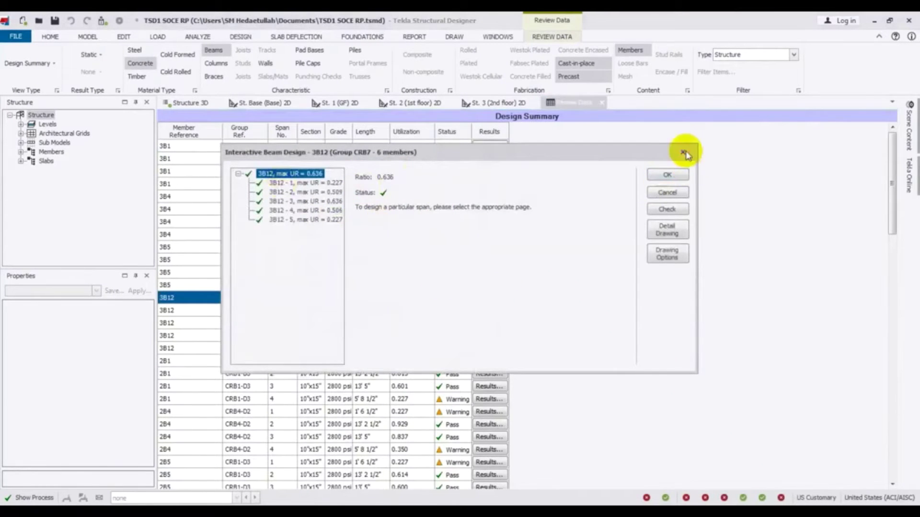
pyautogui.click(684, 153)
pyautogui.moveTo(889, 195); pyautogui.dragTo(895, 326)
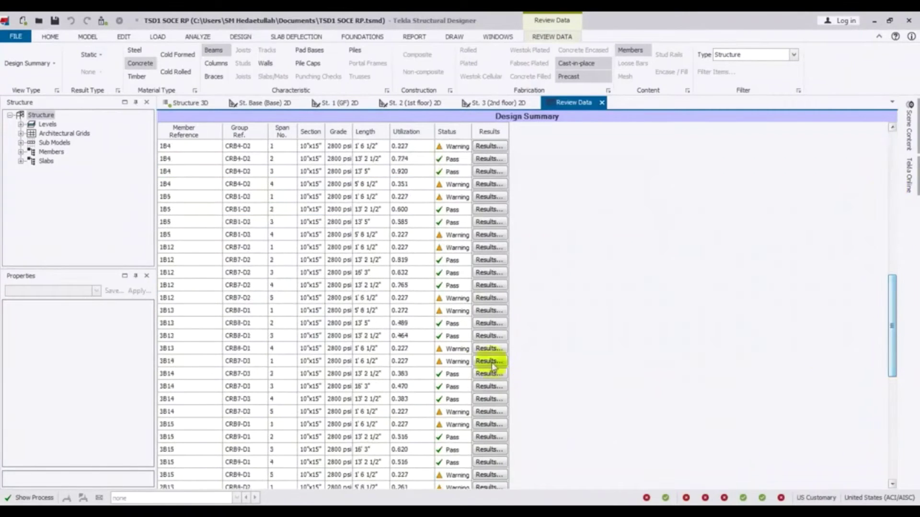
pyautogui.click(489, 361)
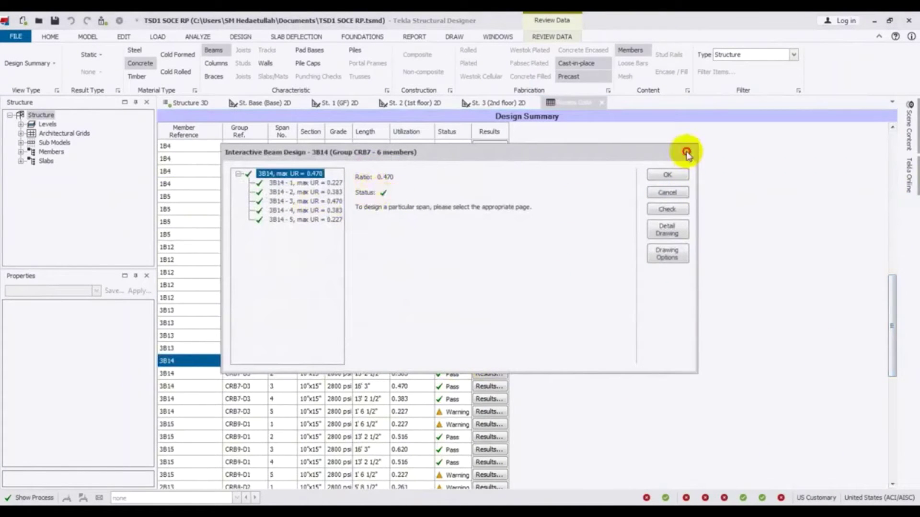
pyautogui.click(686, 153)
# Step: Generate the detail drawing of beam 3B1 from its design results and bring the beam elevation into view in AutoCAD
pyautogui.moveTo(892, 326); pyautogui.dragTo(894, 143)
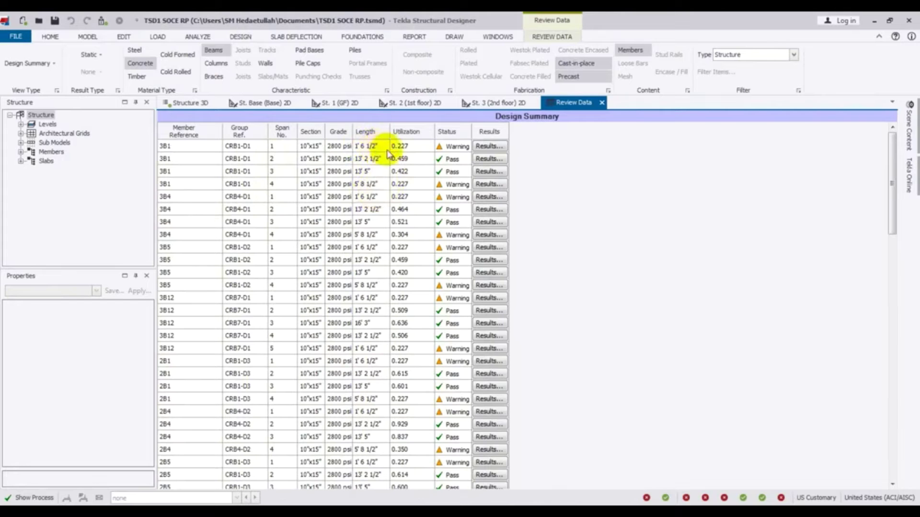
pyautogui.click(489, 146)
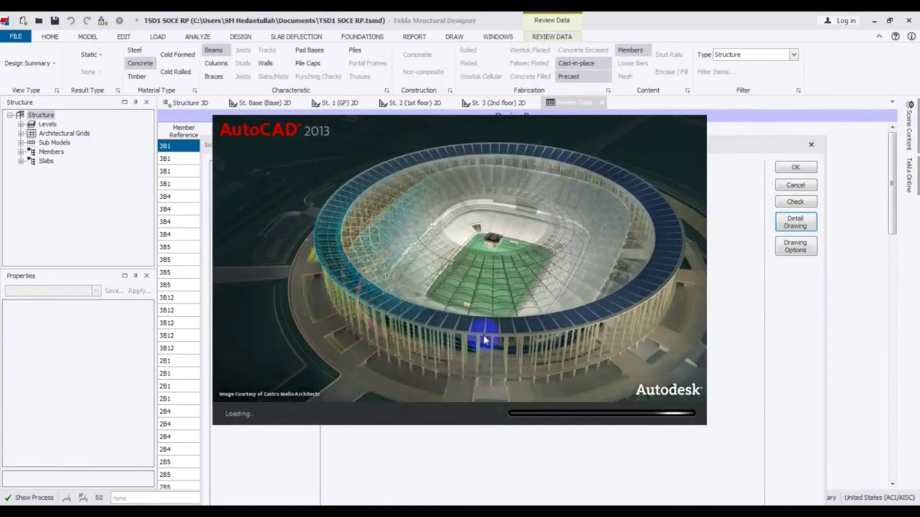
pyautogui.scroll(-4, 483, 335)
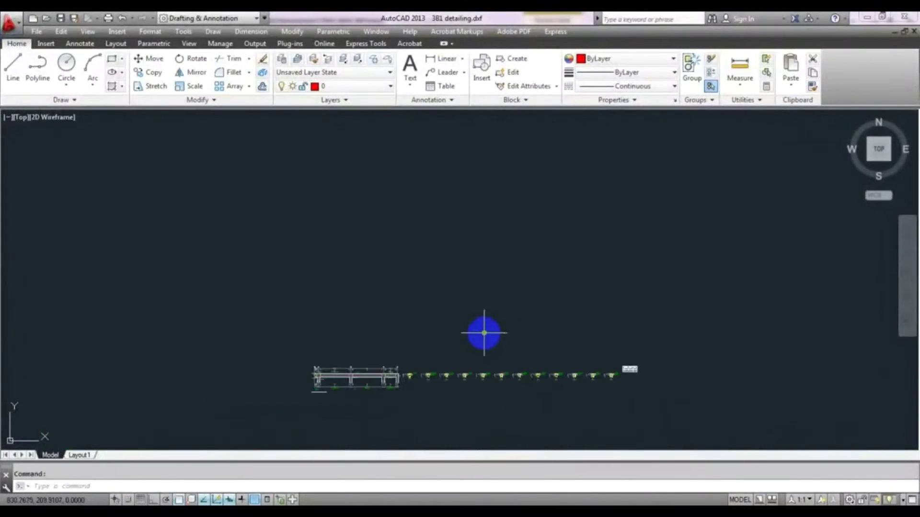
pyautogui.moveTo(487, 331); pyautogui.dragTo(476, 259, button='middle')
pyautogui.scroll(8, 335, 297)
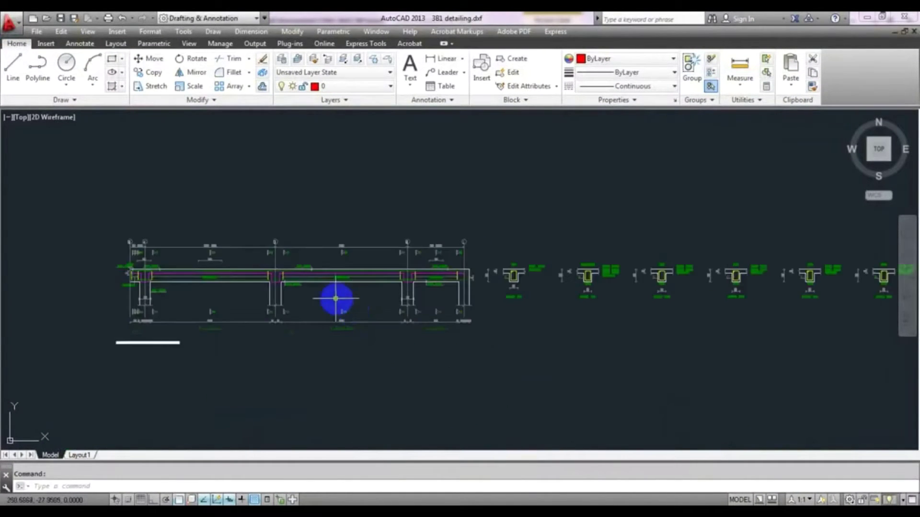
# Step: Examine the top bars, bottom bars and links at the beam's short end span between grids 5 and 4
pyautogui.moveTo(326, 300); pyautogui.dragTo(468, 308, button='middle')
pyautogui.scroll(5, 216, 308)
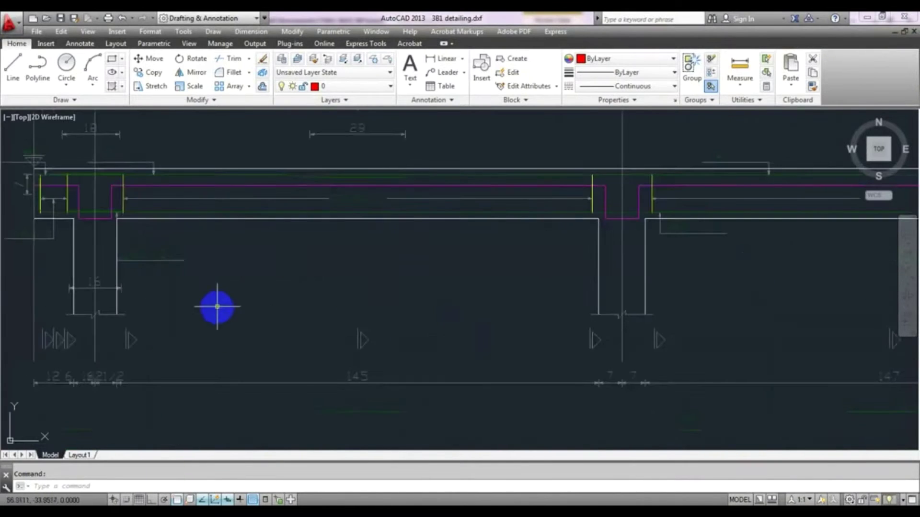
pyautogui.moveTo(199, 305); pyautogui.dragTo(246, 322, button='middle')
pyautogui.scroll(4, 207, 273)
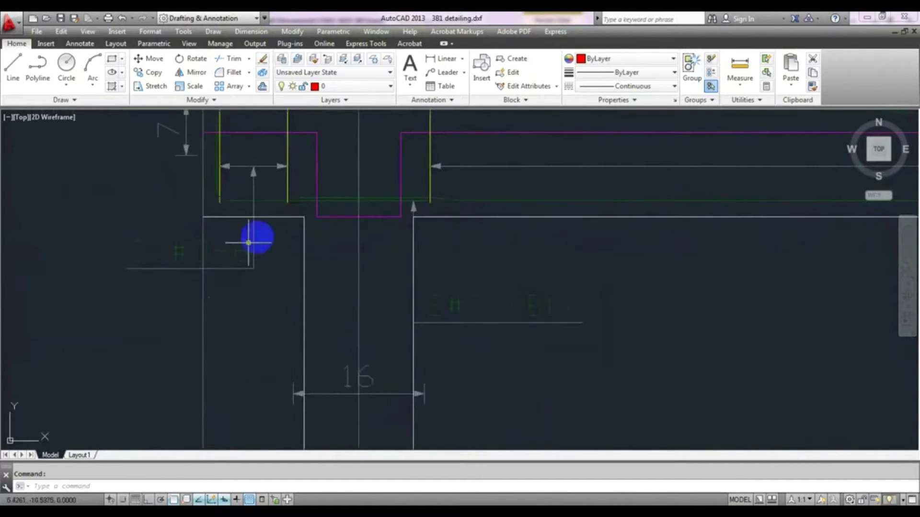
pyautogui.moveTo(284, 243); pyautogui.dragTo(285, 389, button='middle')
pyautogui.scroll(3, 254, 266)
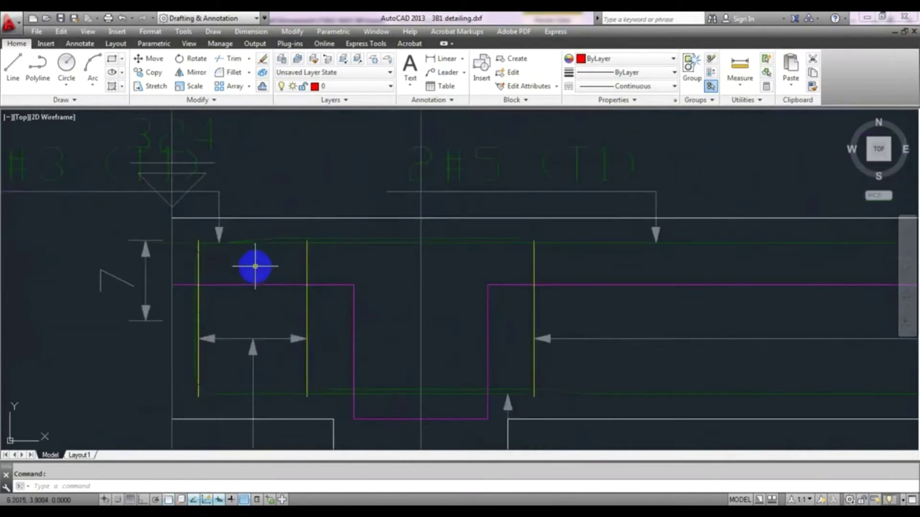
pyautogui.moveTo(264, 296); pyautogui.dragTo(259, 274, button='middle')
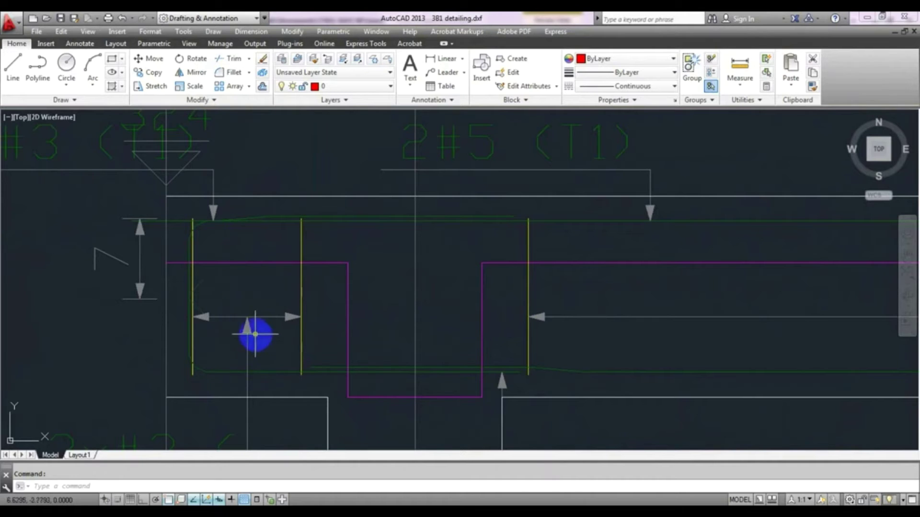
pyautogui.scroll(-5, 252, 329)
pyautogui.scroll(-2, 384, 331)
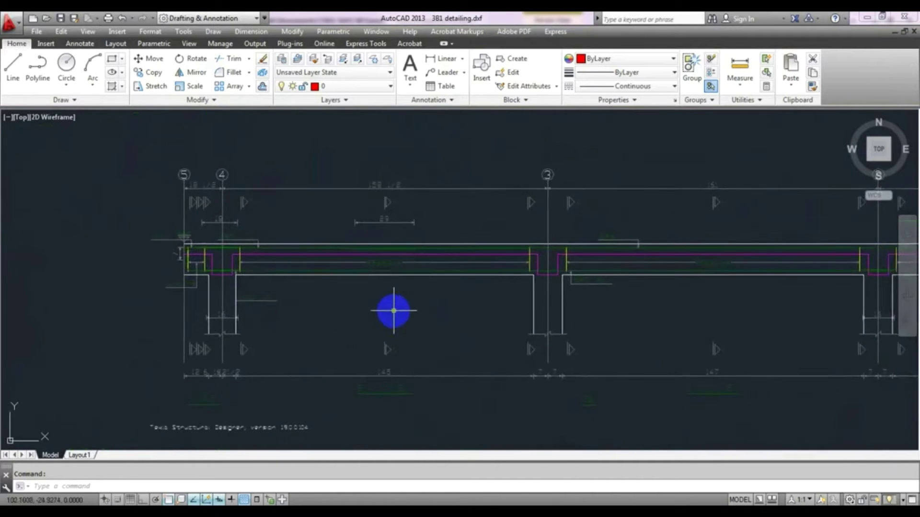
# Step: Look over the elevation with its row of cross-sections, and read the link and bottom bar callouts at the grid 5 end
pyautogui.scroll(-3, 308, 293)
pyautogui.moveTo(334, 312); pyautogui.dragTo(254, 305, button='middle')
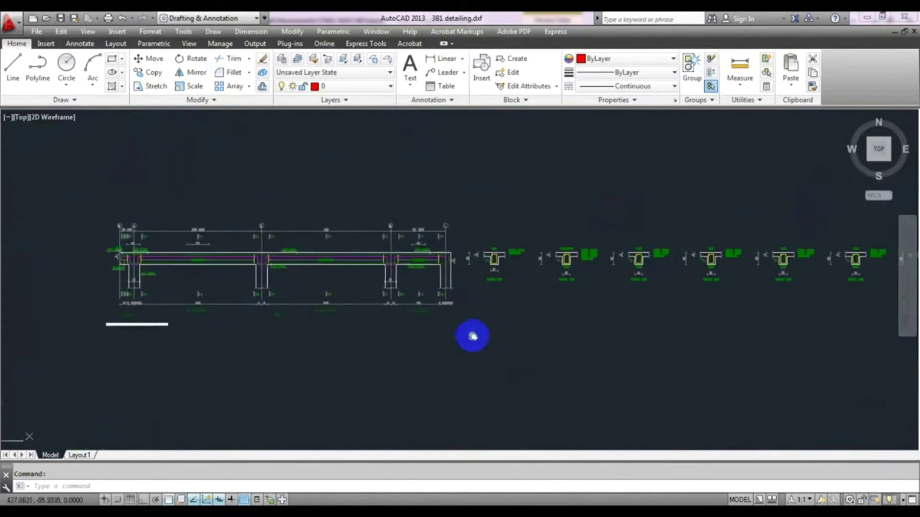
pyautogui.moveTo(471, 335); pyautogui.dragTo(256, 323, button='middle')
pyautogui.scroll(-2, 334, 325)
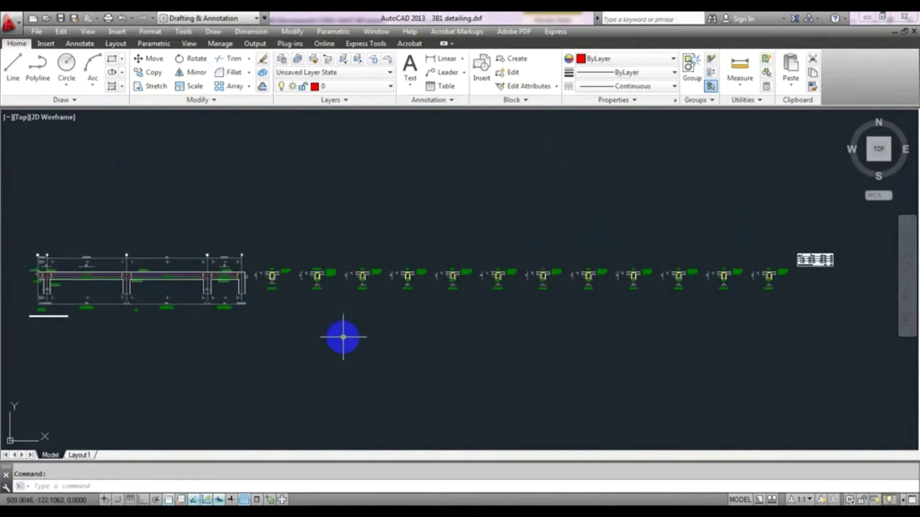
pyautogui.scroll(4, 124, 277)
pyautogui.scroll(2, 322, 289)
pyautogui.scroll(2, 188, 282)
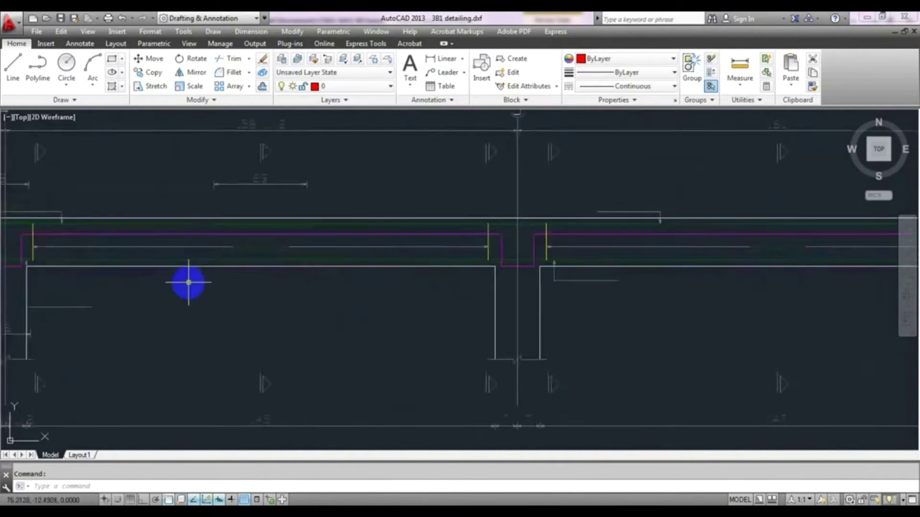
pyautogui.scroll(-3, 189, 283)
pyautogui.scroll(4, 297, 339)
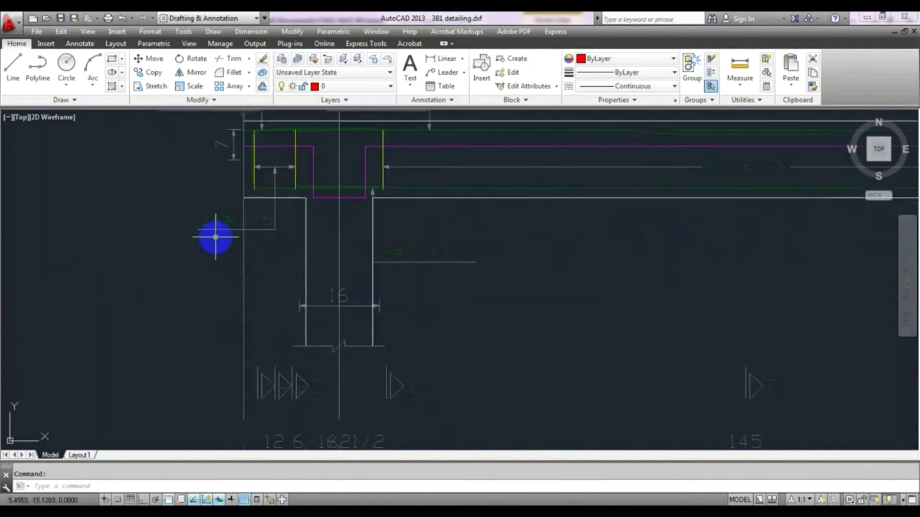
pyautogui.scroll(2, 215, 237)
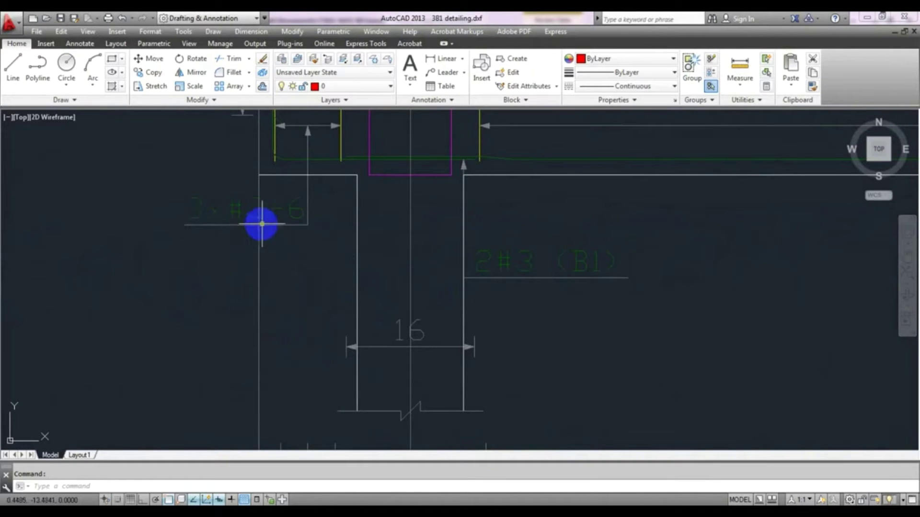
# Step: Inspect the note below the elevation and the dimensions, span number and section size label under the first span
pyautogui.scroll(-5, 285, 225)
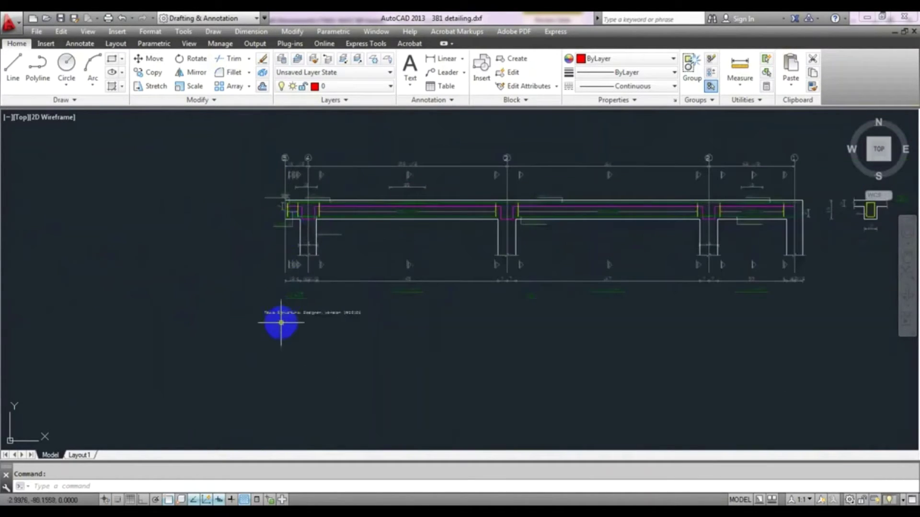
pyautogui.scroll(6, 302, 294)
pyautogui.scroll(-5, 250, 236)
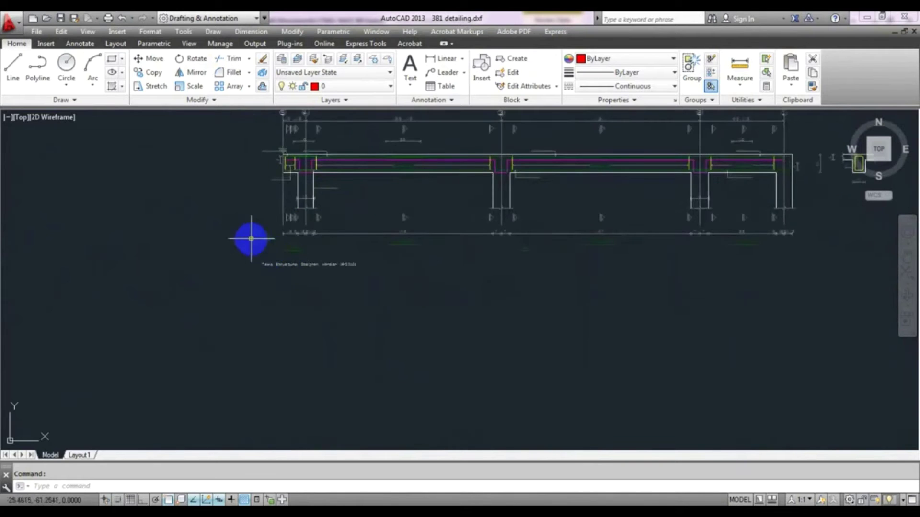
pyautogui.scroll(8, 263, 266)
pyautogui.moveTo(263, 251); pyautogui.dragTo(237, 207, button='middle')
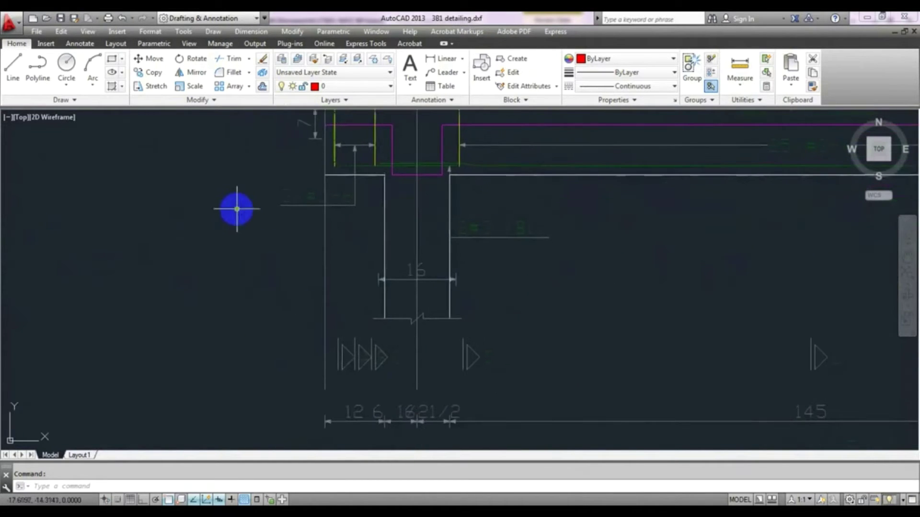
pyautogui.scroll(4, 348, 355)
pyautogui.scroll(-5, 441, 374)
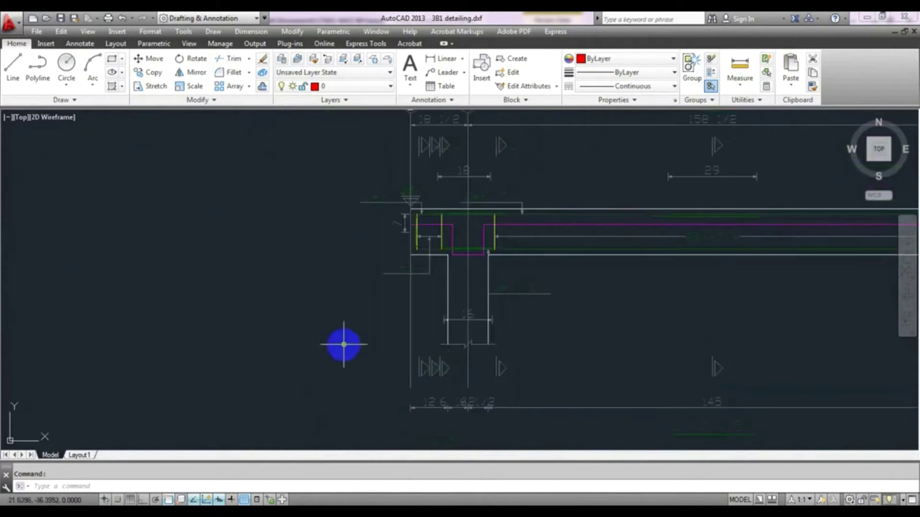
pyautogui.scroll(5, 477, 377)
pyautogui.moveTo(477, 377)
pyautogui.mouseDown(button='middle')
pyautogui.moveTo(460, 363)
pyautogui.moveTo(450, 314)
pyautogui.mouseUp(button='middle')
pyautogui.scroll(3, 407, 309)
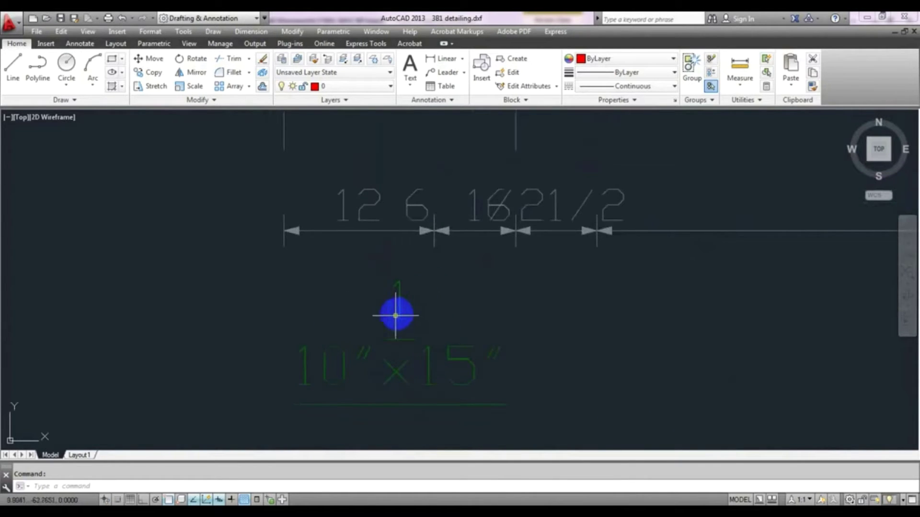
# Step: Check the section size labels and dimensions beneath the remaining spans of the beam elevation
pyautogui.scroll(-5, 414, 322)
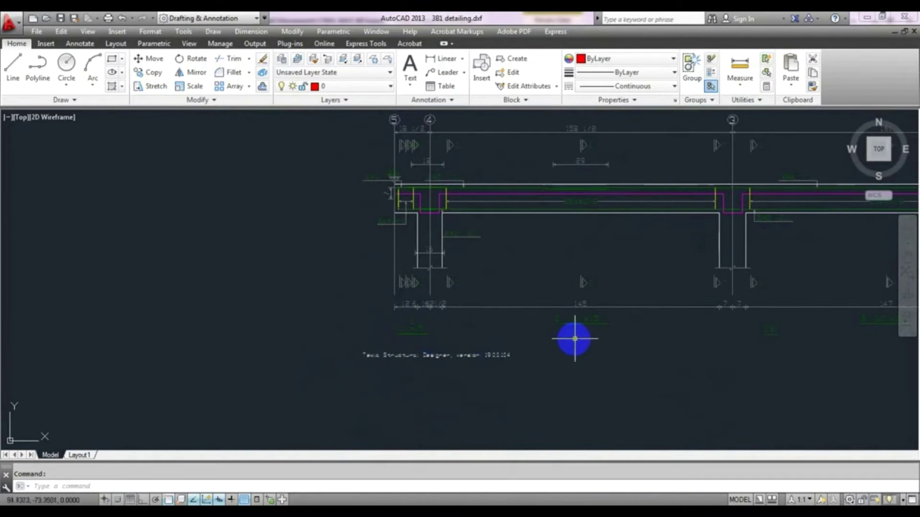
pyautogui.scroll(5, 422, 354)
pyautogui.scroll(-5, 422, 319)
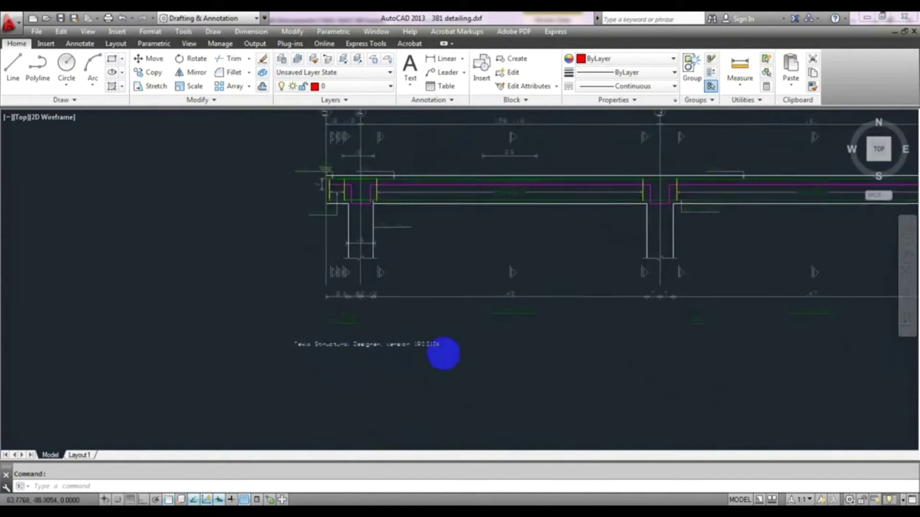
pyautogui.scroll(4, 474, 335)
pyautogui.scroll(-8, 569, 309)
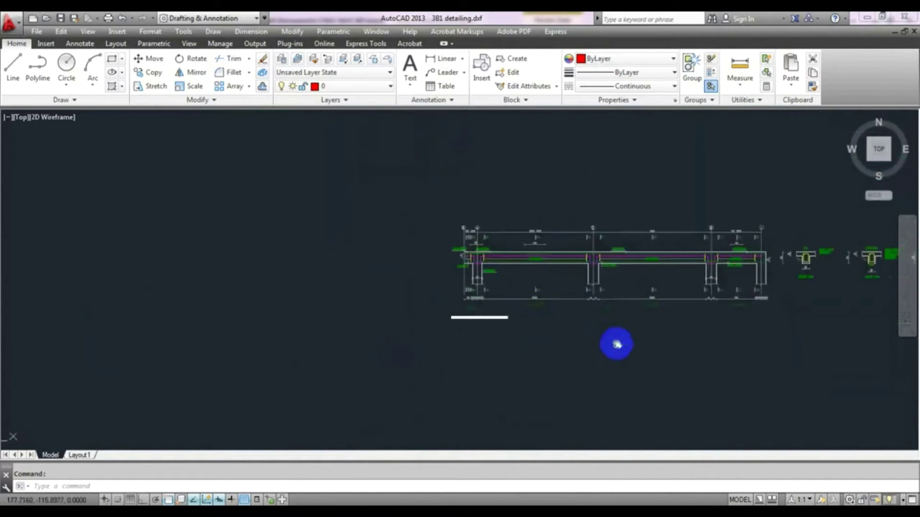
pyautogui.moveTo(612, 343); pyautogui.dragTo(380, 322, button='middle')
pyautogui.scroll(6, 331, 318)
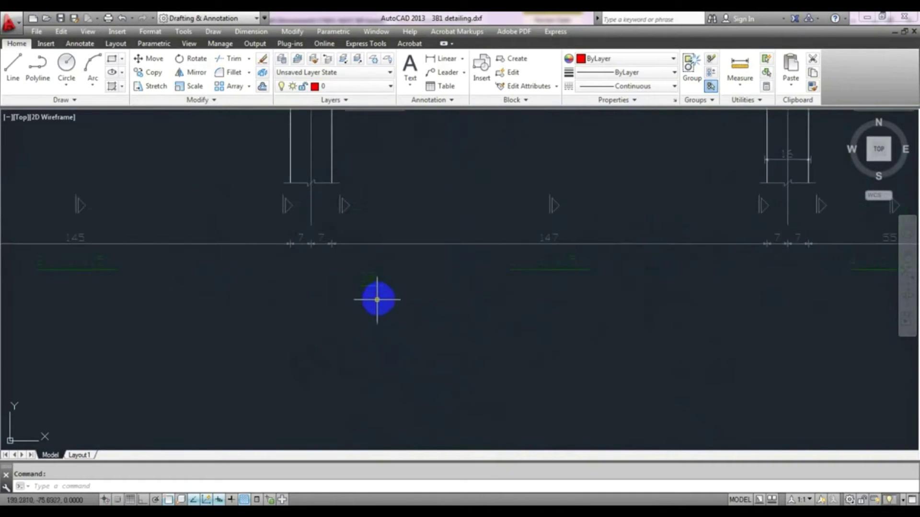
pyautogui.scroll(-5, 404, 304)
pyautogui.scroll(5, 446, 315)
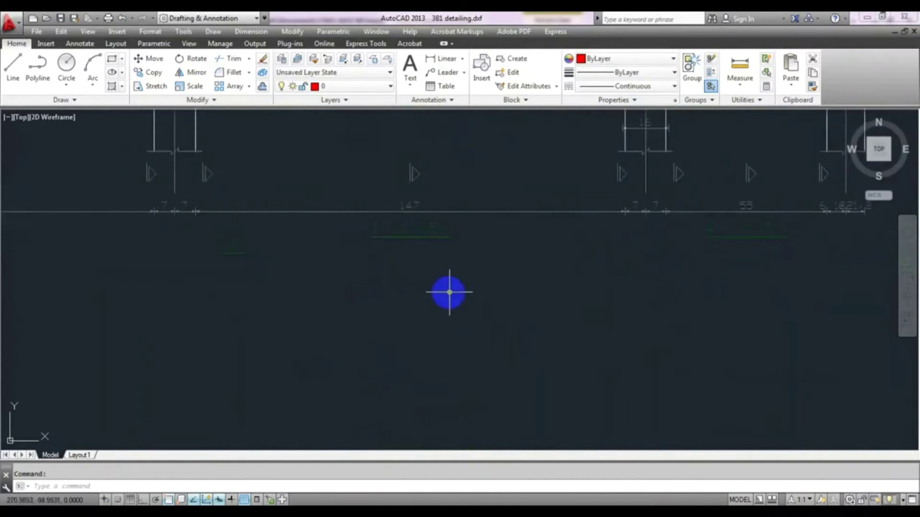
pyautogui.moveTo(671, 281)
pyautogui.mouseDown(button='middle')
pyautogui.moveTo(406, 363)
pyautogui.moveTo(271, 352)
pyautogui.moveTo(376, 351)
pyautogui.mouseUp(button='middle')
pyautogui.moveTo(214, 333)
pyautogui.mouseDown(button='middle')
pyautogui.moveTo(345, 324)
pyautogui.moveTo(242, 329)
pyautogui.mouseUp(button='middle')
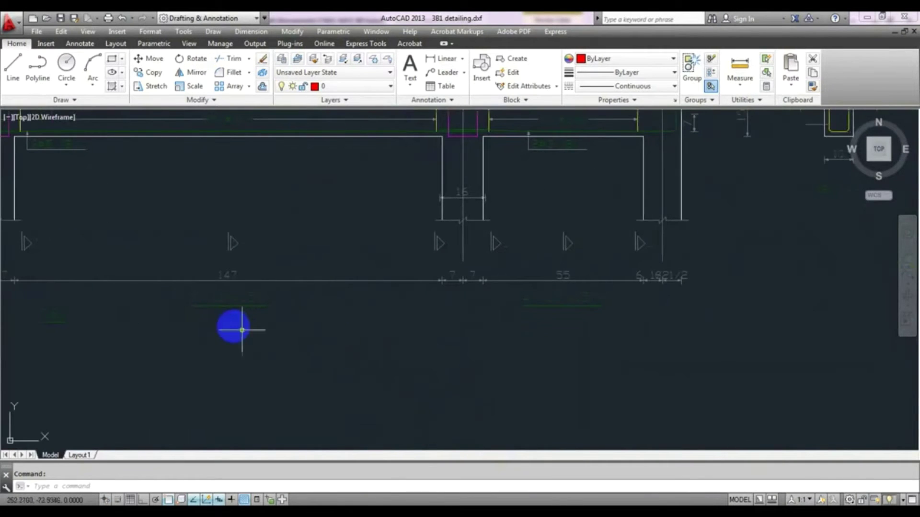
pyautogui.moveTo(432, 367)
pyautogui.mouseDown(button='middle')
pyautogui.moveTo(487, 372)
pyautogui.moveTo(684, 300)
pyautogui.moveTo(664, 339)
pyautogui.moveTo(487, 349)
pyautogui.mouseUp(button='middle')
# Step: Examine the top bars, link and dimensions of the beam's cross-section a-a
pyautogui.scroll(5, 589, 249)
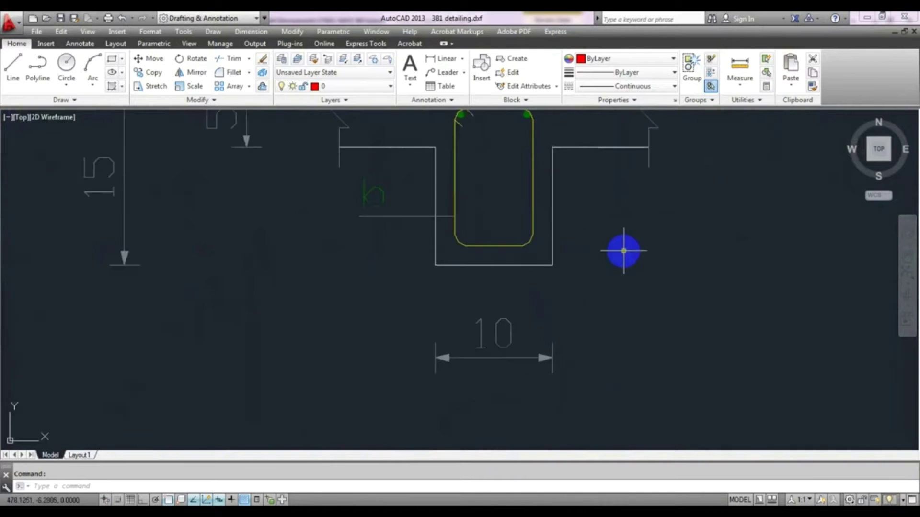
pyautogui.moveTo(624, 251); pyautogui.dragTo(611, 349, button='middle')
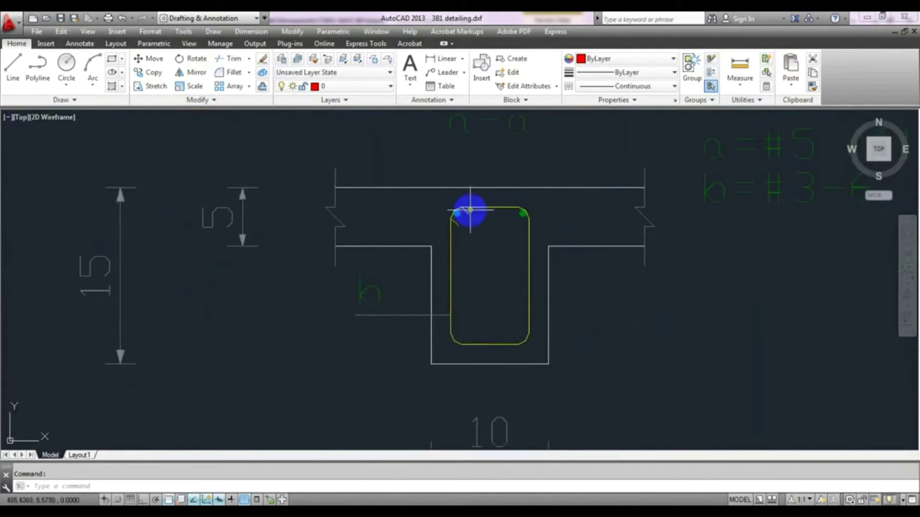
pyautogui.scroll(-4, 471, 212)
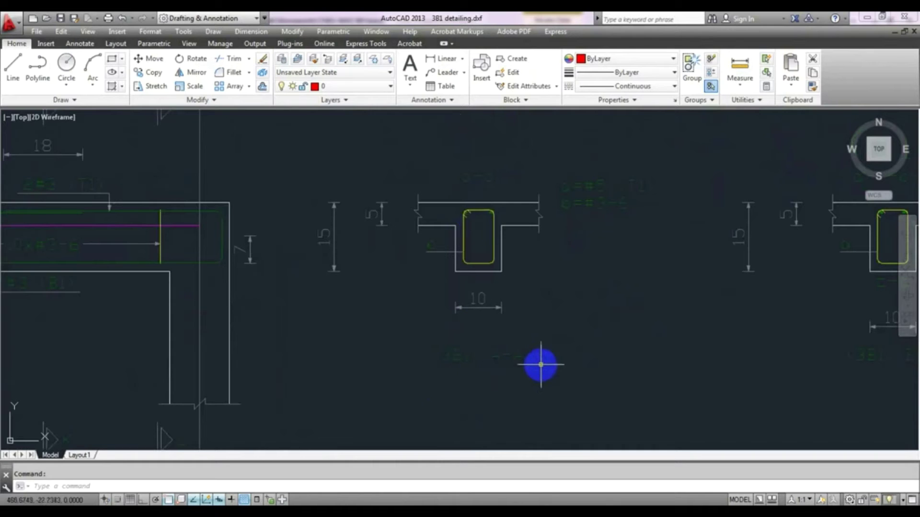
pyautogui.moveTo(540, 366); pyautogui.dragTo(524, 359, button='middle')
pyautogui.scroll(-2, 524, 360)
pyautogui.scroll(2, 455, 361)
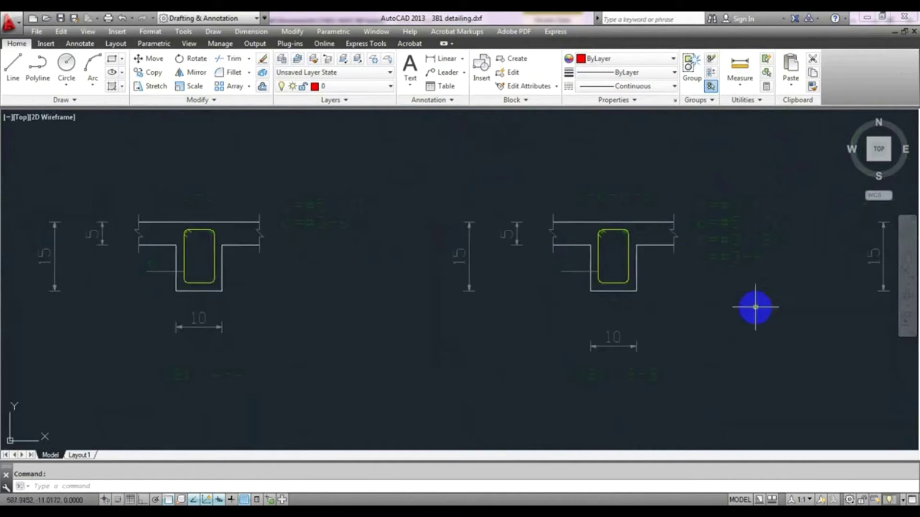
# Step: Look along the row of cross-sections and inspect the bottom bars and link corners of section b-b
pyautogui.scroll(-1, 453, 345)
pyautogui.scroll(-1, 452, 346)
pyautogui.scroll(1, 708, 341)
pyautogui.scroll(-1, 760, 319)
pyautogui.scroll(1, 538, 323)
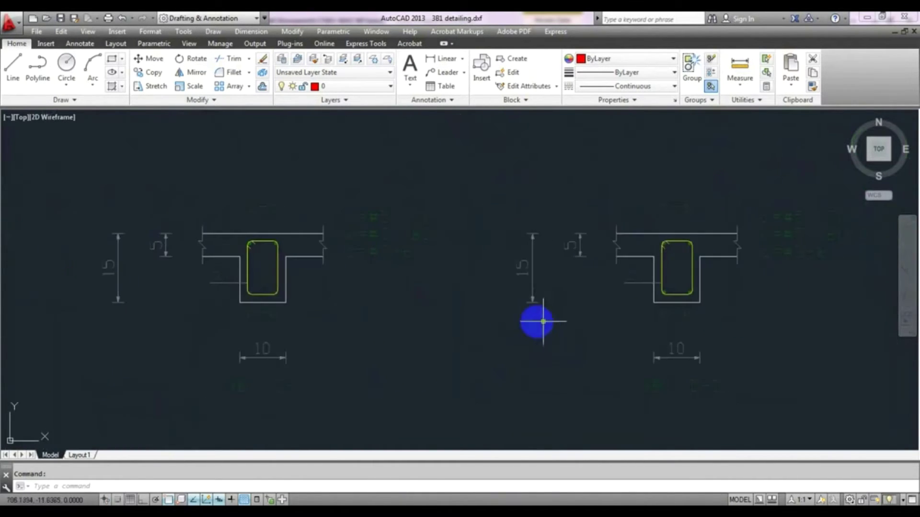
pyautogui.scroll(5, 474, 312)
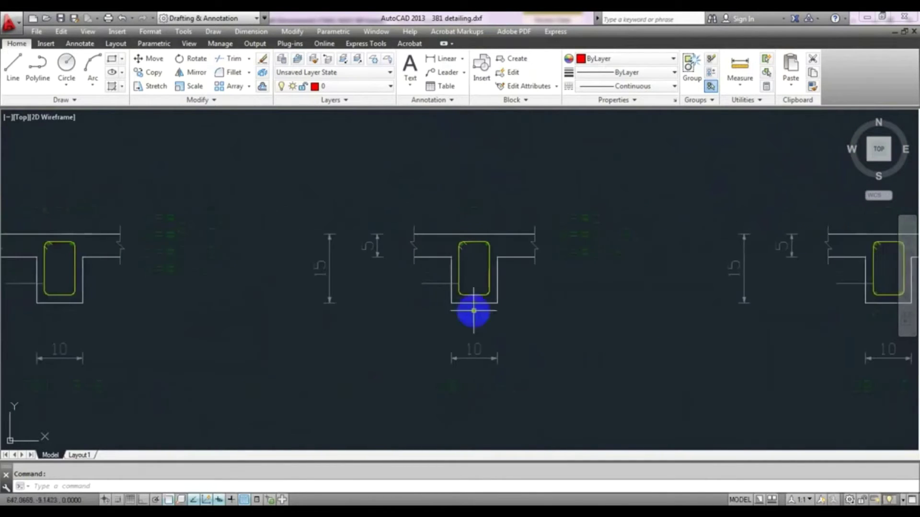
pyautogui.scroll(2, 465, 297)
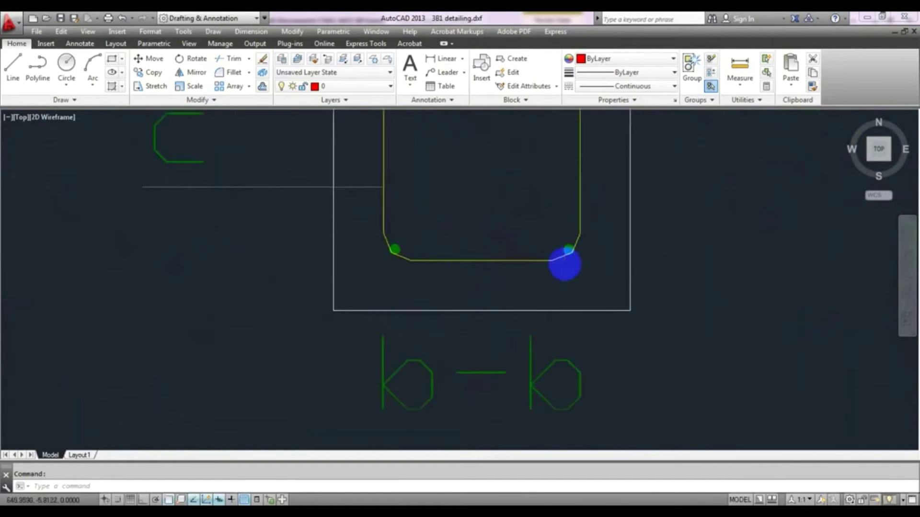
# Step: Inspect cross-section c-c, including its bottom corner bars and the adjacent bars at the link's upper corner
pyautogui.scroll(-6, 567, 267)
pyautogui.scroll(-1, 570, 271)
pyautogui.scroll(3, 281, 230)
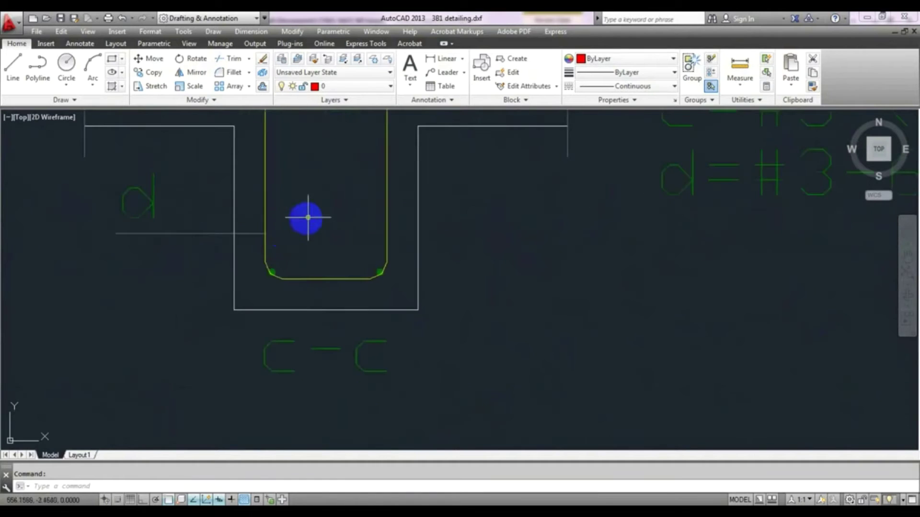
pyautogui.moveTo(308, 215); pyautogui.dragTo(313, 321, button='middle')
pyautogui.scroll(5, 379, 176)
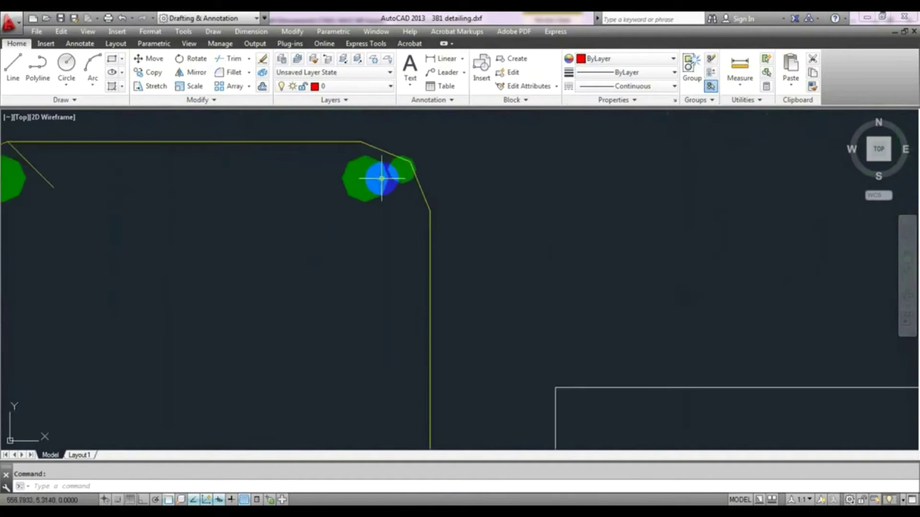
pyautogui.scroll(-10, 383, 190)
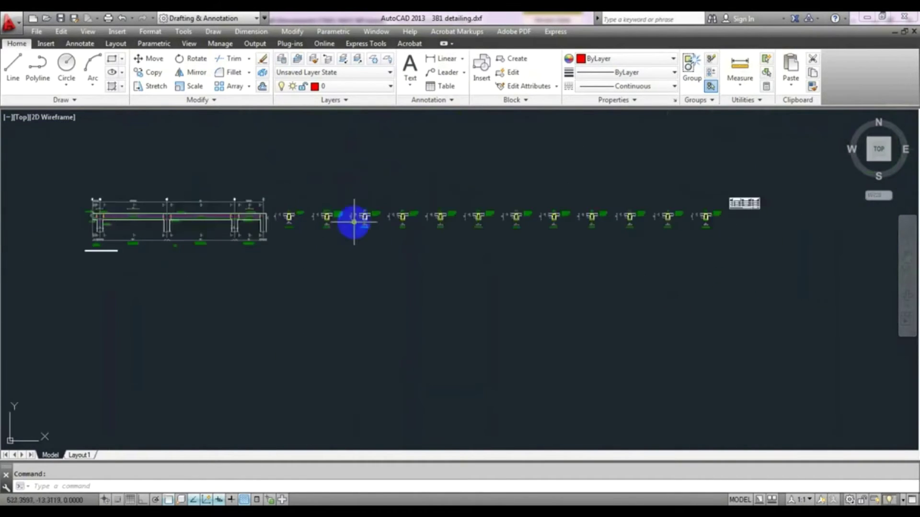
# Step: Examine the link hooks and corner bars of a cross-section near the far end of the row
pyautogui.scroll(8, 745, 241)
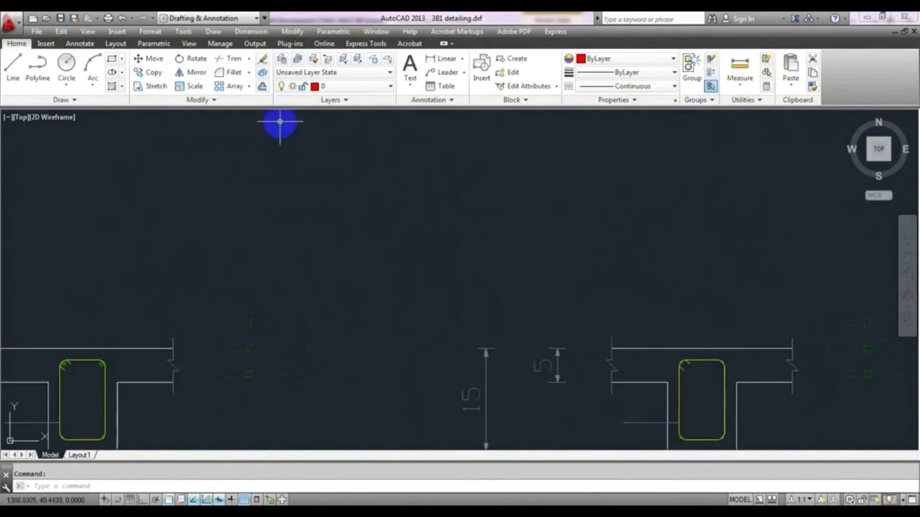
pyautogui.scroll(3, 567, 208)
pyautogui.scroll(5, 380, 281)
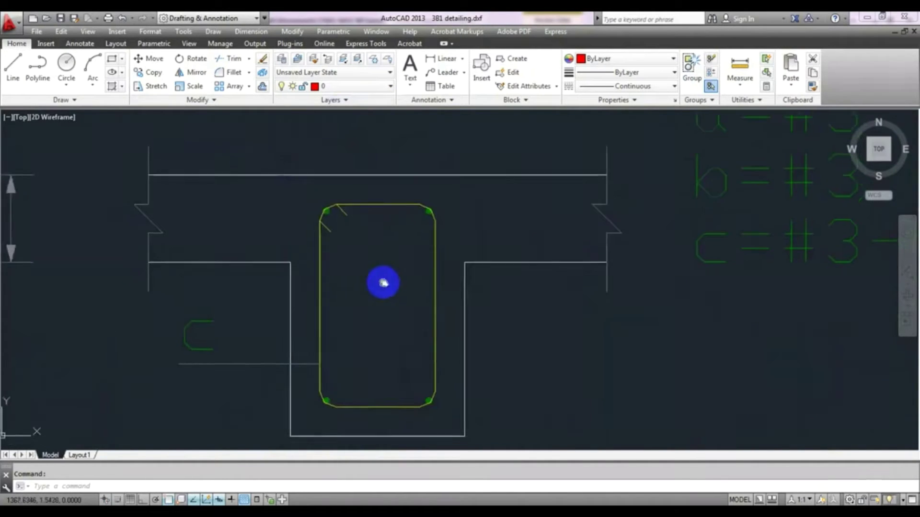
pyautogui.scroll(-8, 334, 180)
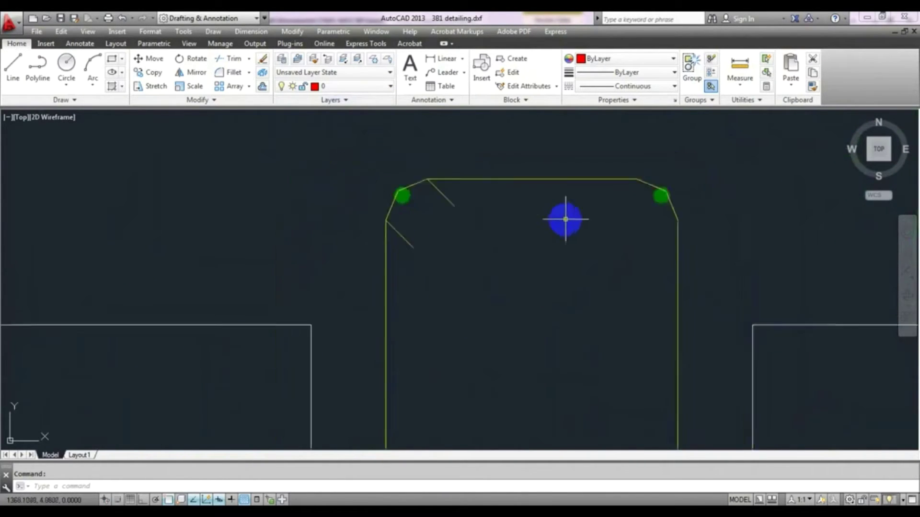
pyautogui.scroll(-6, 521, 273)
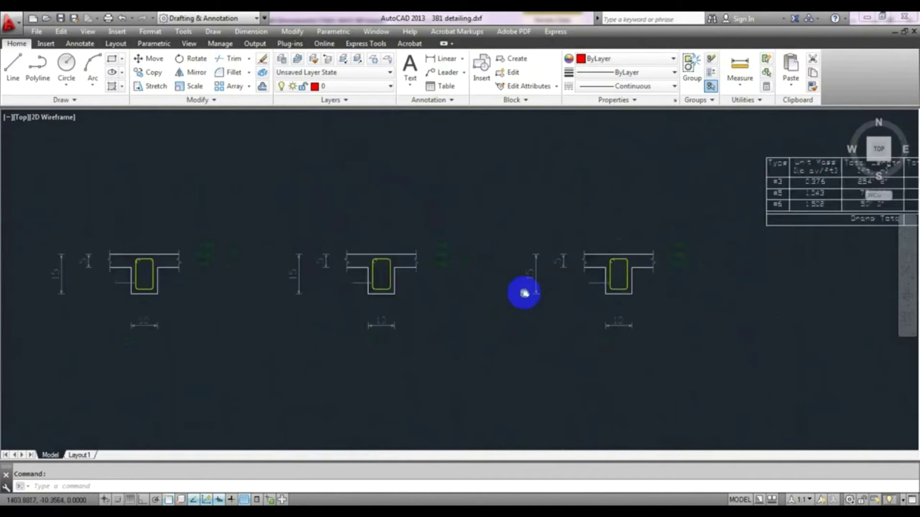
# Step: Read the reinforcement table's unit mass, total length, total mass and grand total, and look over the whole detail sheet
pyautogui.scroll(4, 675, 349)
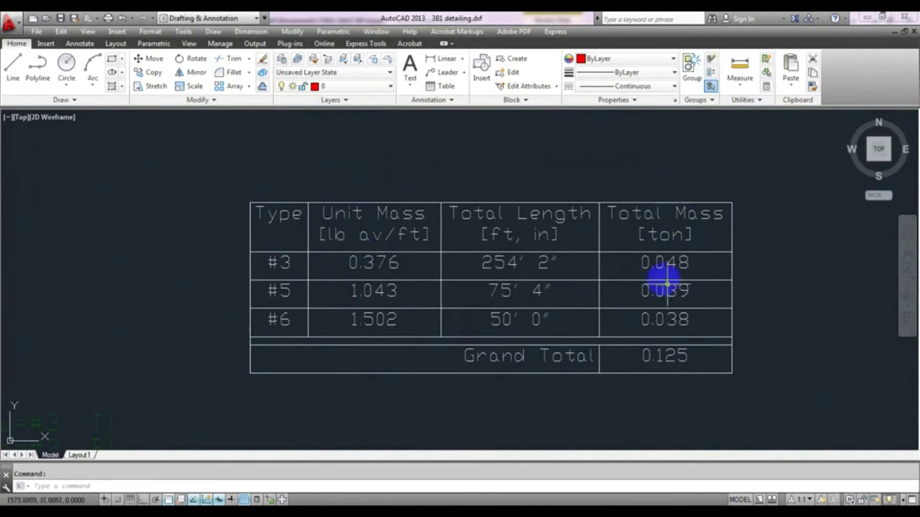
pyautogui.rightClick(683, 260)
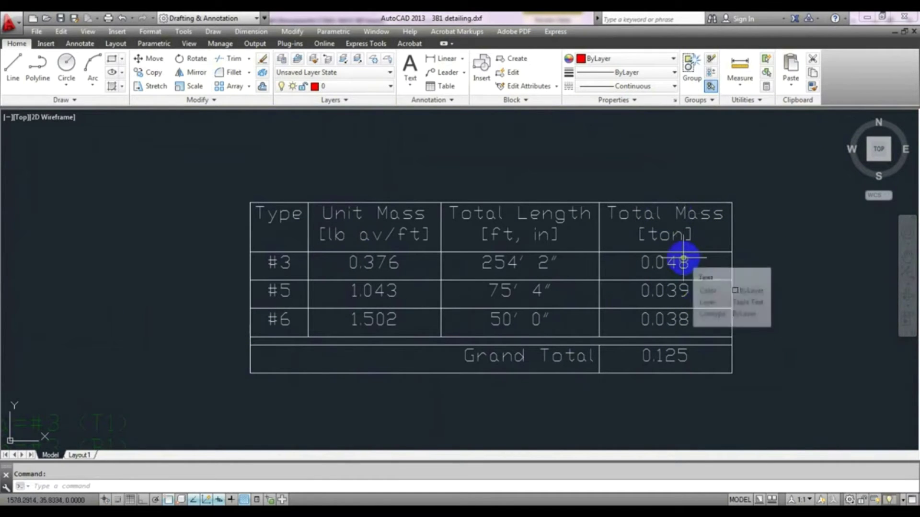
pyautogui.click(769, 243)
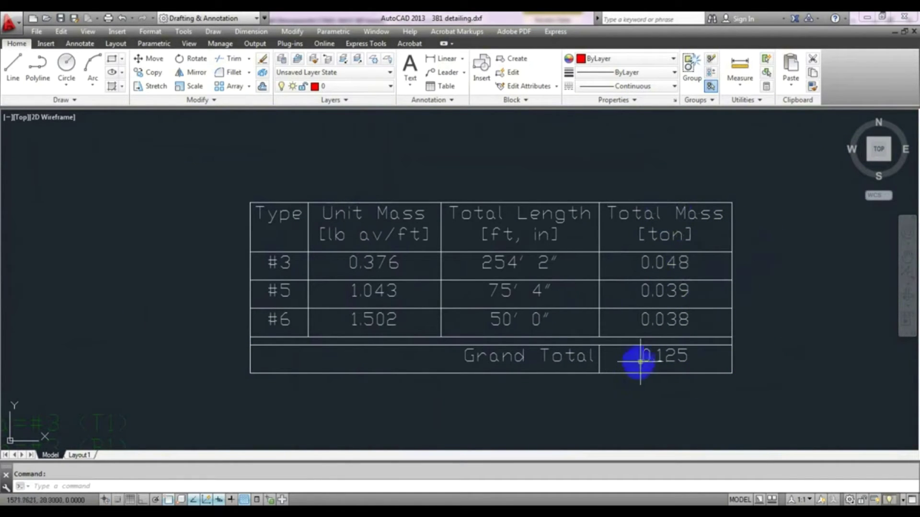
pyautogui.scroll(-6, 686, 358)
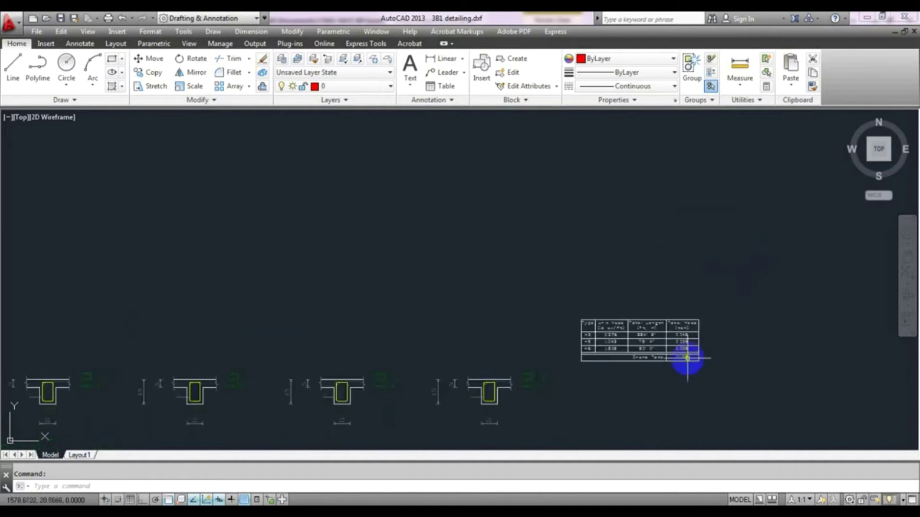
pyautogui.scroll(8, 693, 355)
pyautogui.scroll(-9, 706, 326)
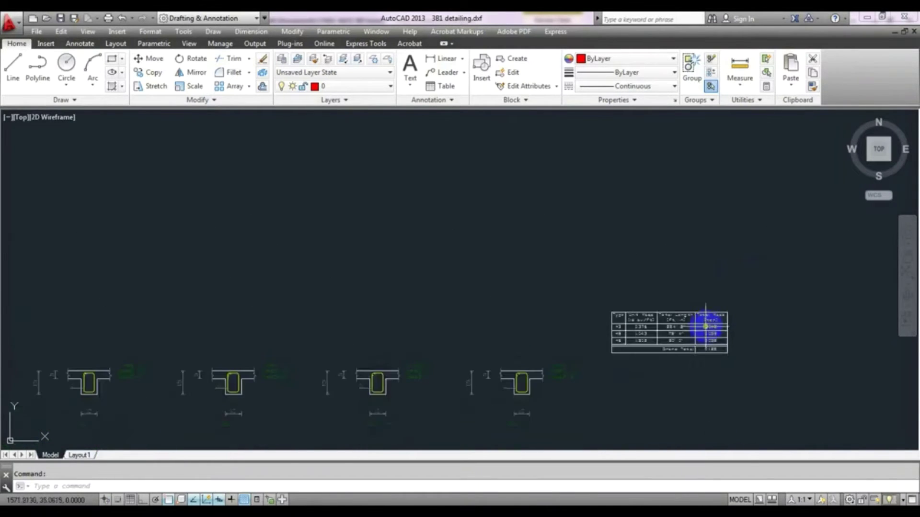
pyautogui.moveTo(705, 328); pyautogui.dragTo(765, 235, button='middle')
pyautogui.scroll(-5, 765, 235)
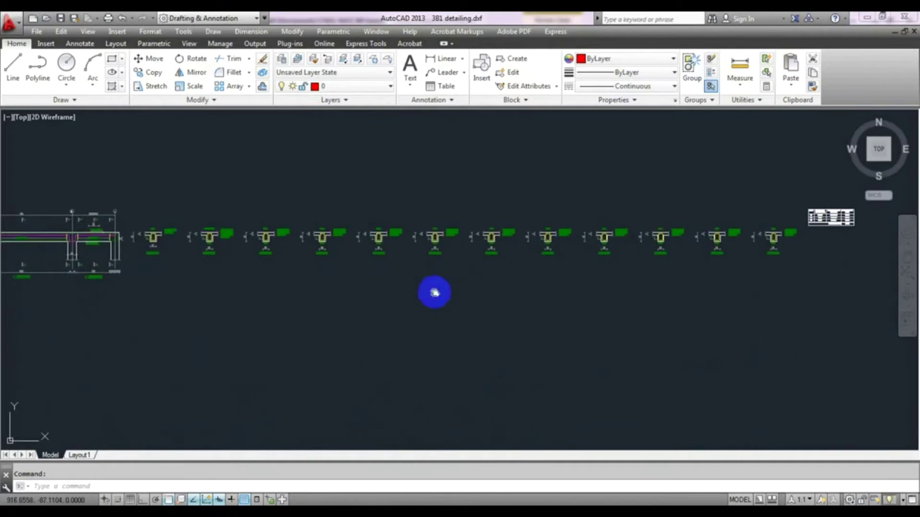
pyautogui.moveTo(433, 289)
pyautogui.mouseDown(button='middle')
pyautogui.moveTo(579, 281)
pyautogui.moveTo(520, 276)
pyautogui.mouseUp(button='middle')
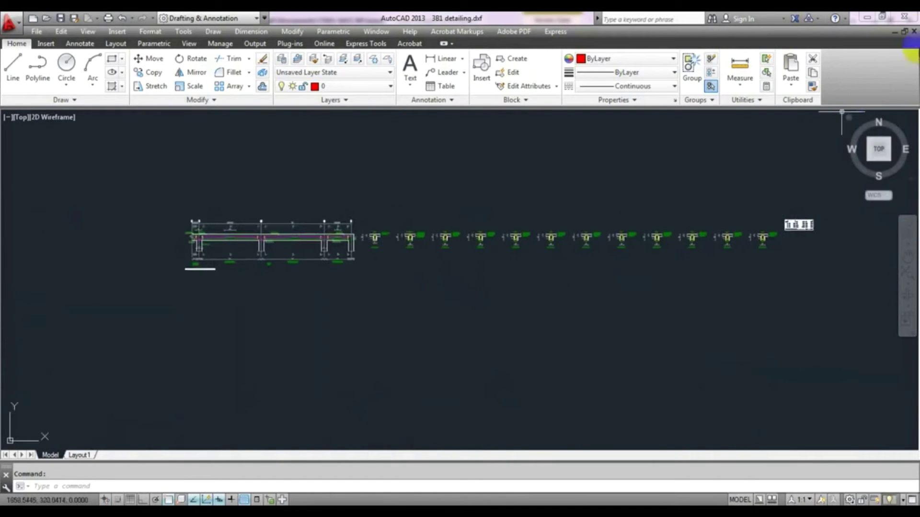
# Step: Close the detail drawing, return to Tekla Structural Designer and accept the interactive design of beam 3B1
pyautogui.click(913, 18)
pyautogui.click(509, 287)
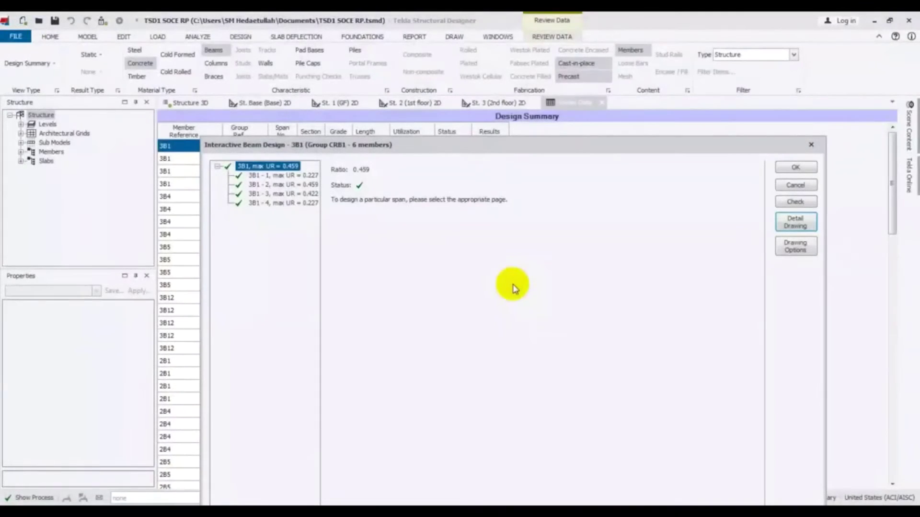
pyautogui.moveTo(471, 145); pyautogui.dragTo(472, 129)
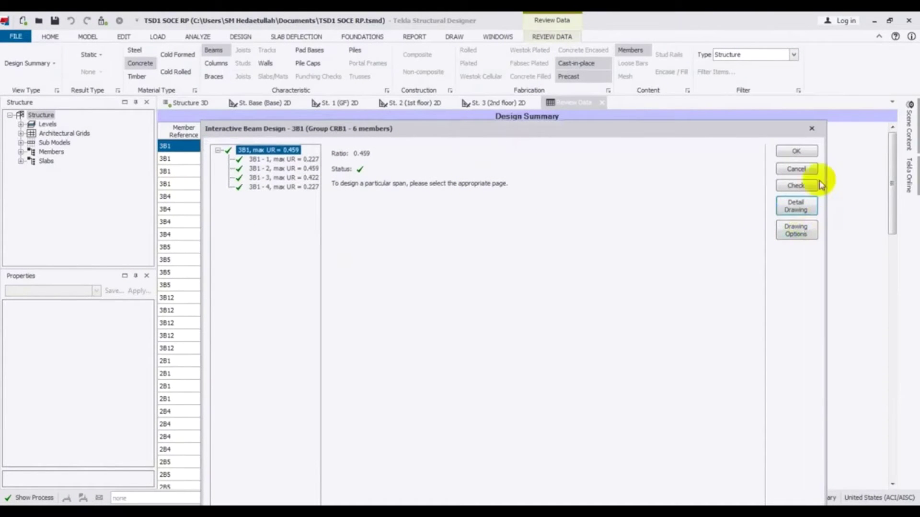
pyautogui.click(797, 153)
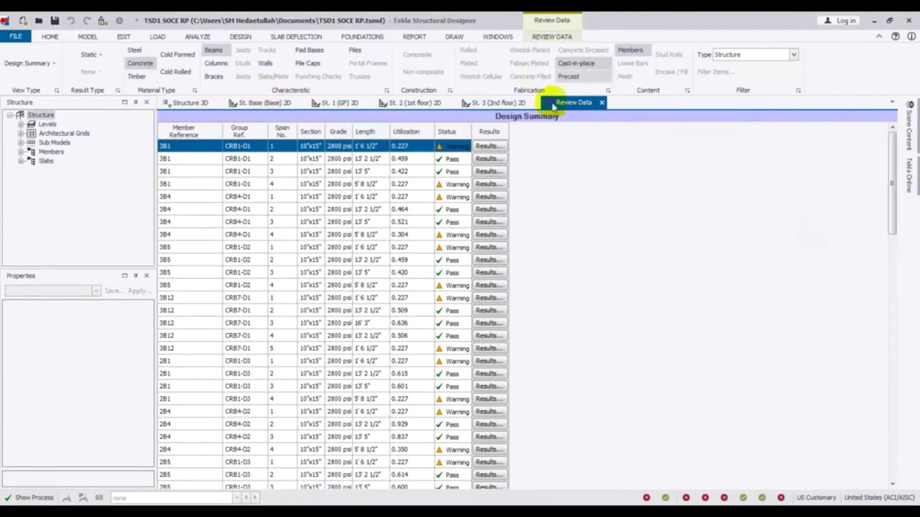
# Step: Show the 3D structure view and review the design status colours of the building's members
pyautogui.click(524, 104)
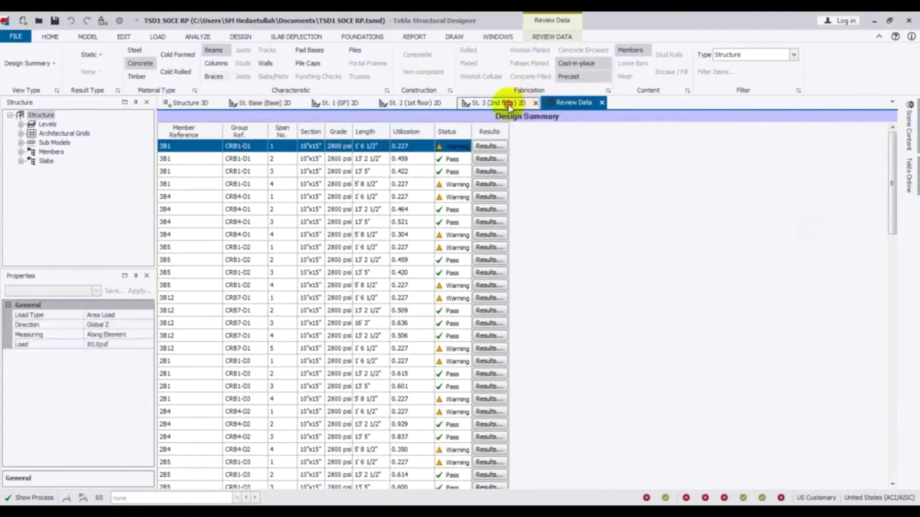
pyautogui.click(206, 106)
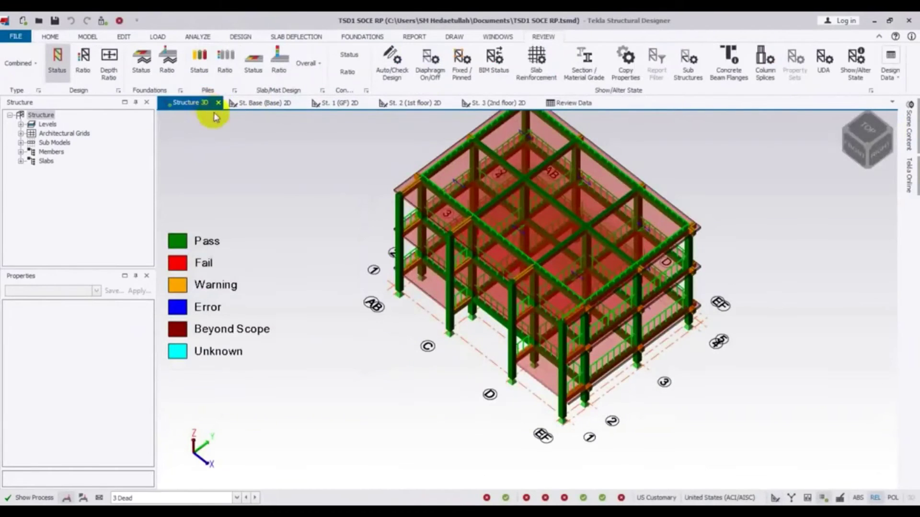
pyautogui.moveTo(343, 228); pyautogui.dragTo(320, 245, button='middle')
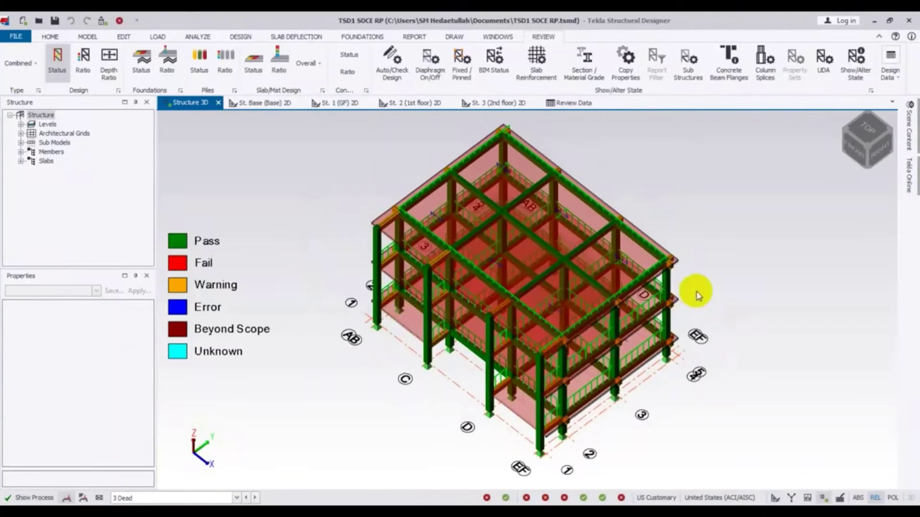
pyautogui.moveTo(698, 293); pyautogui.dragTo(699, 283, button='middle')
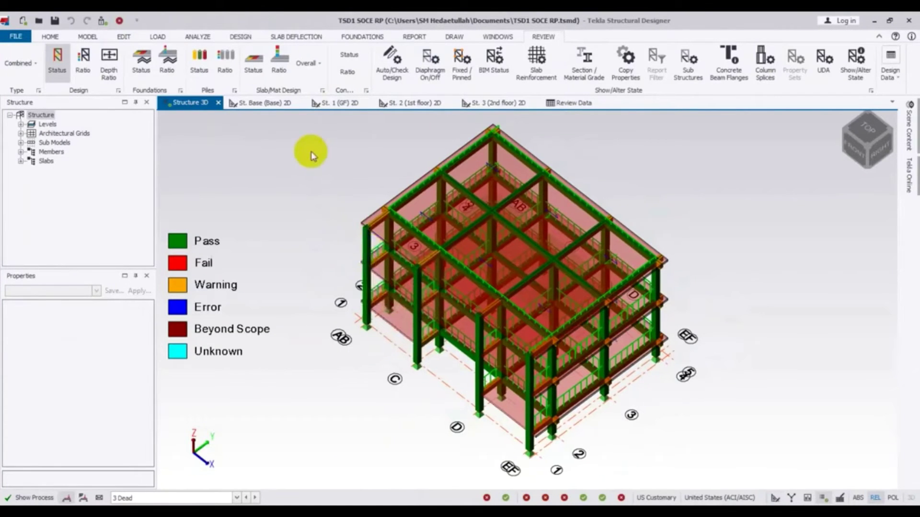
pyautogui.moveTo(311, 152); pyautogui.dragTo(306, 165, button='middle')
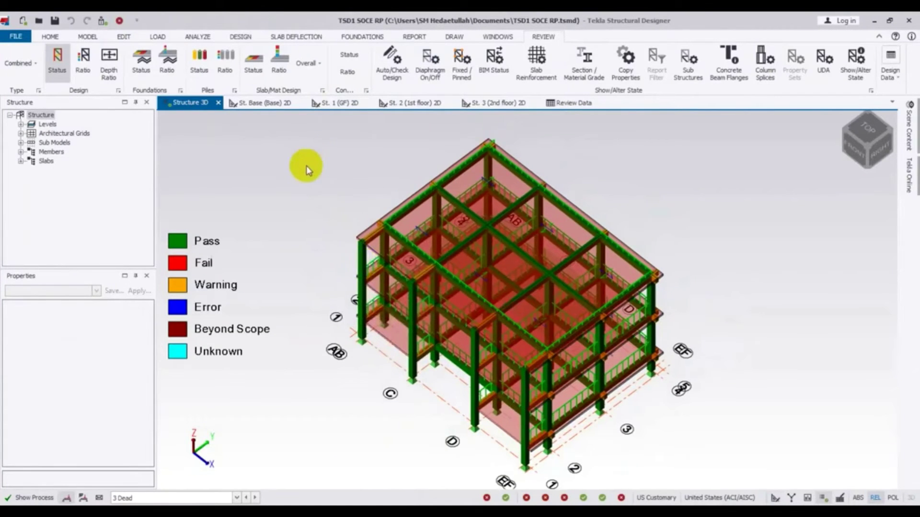
# Step: Bring up the drawing and schedule commands and look over the complete building model in 3D
pyautogui.click(462, 39)
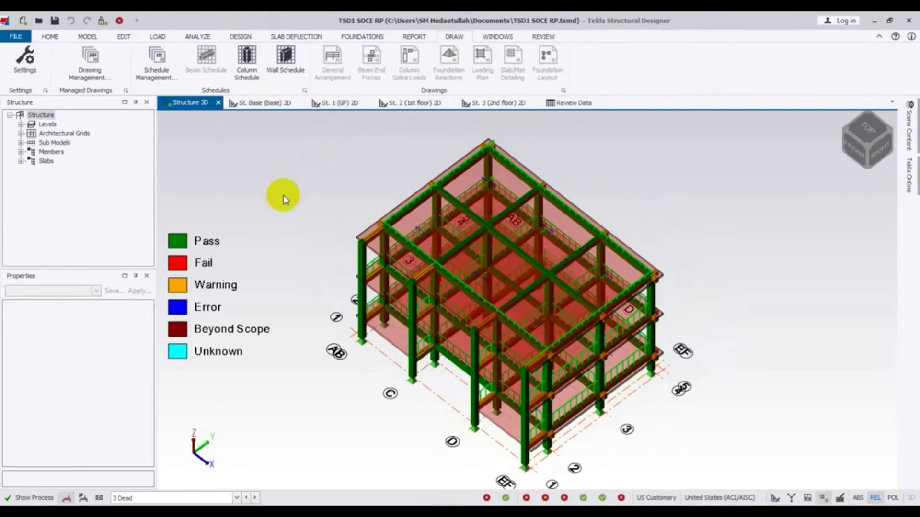
pyautogui.moveTo(283, 194); pyautogui.dragTo(275, 191, button='middle')
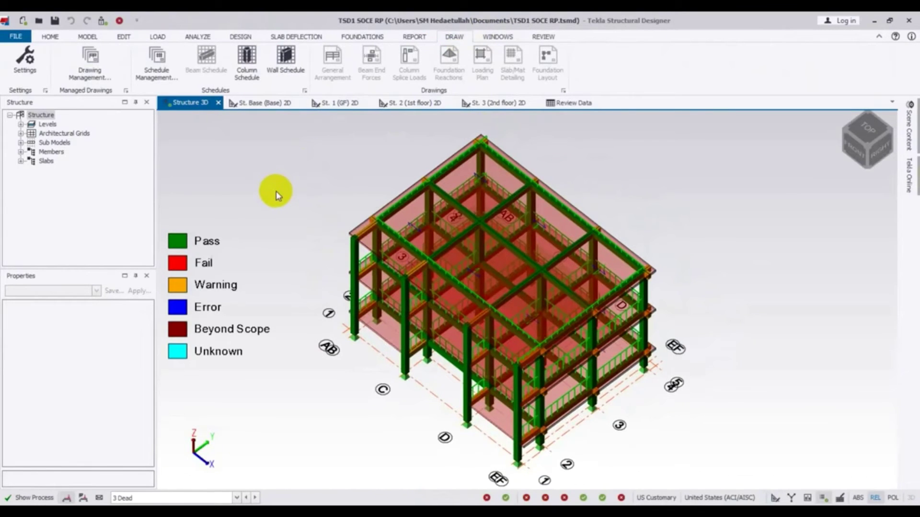
pyautogui.moveTo(355, 307)
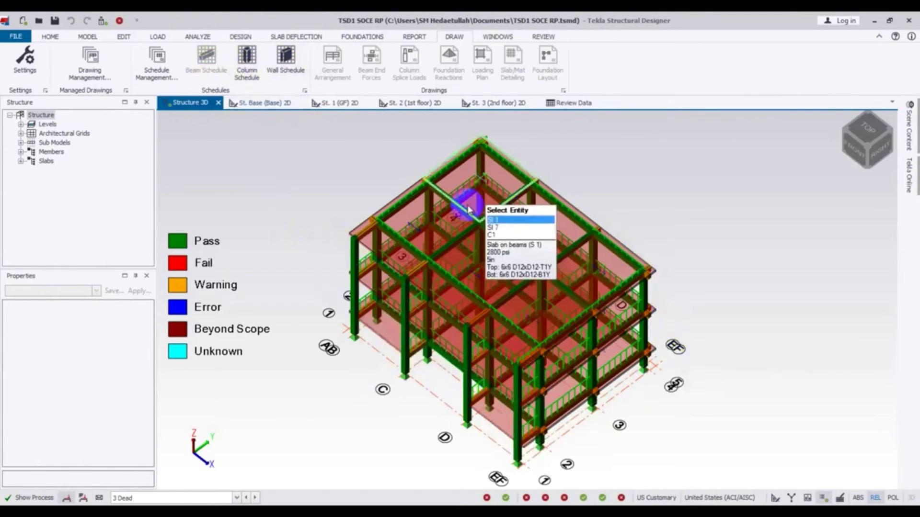
pyautogui.moveTo(331, 156); pyautogui.dragTo(337, 178, button='middle')
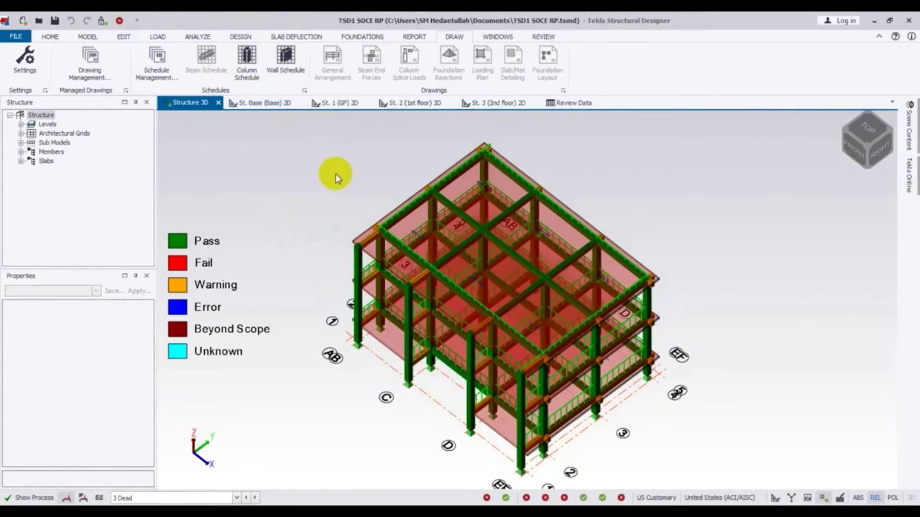
pyautogui.moveTo(333, 241); pyautogui.dragTo(332, 222, button='middle')
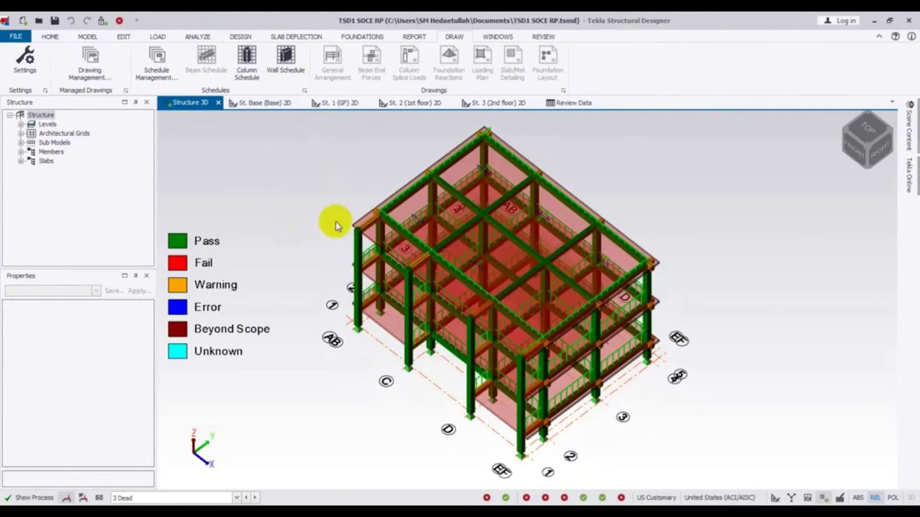
pyautogui.moveTo(326, 260); pyautogui.dragTo(309, 277, button='middle')
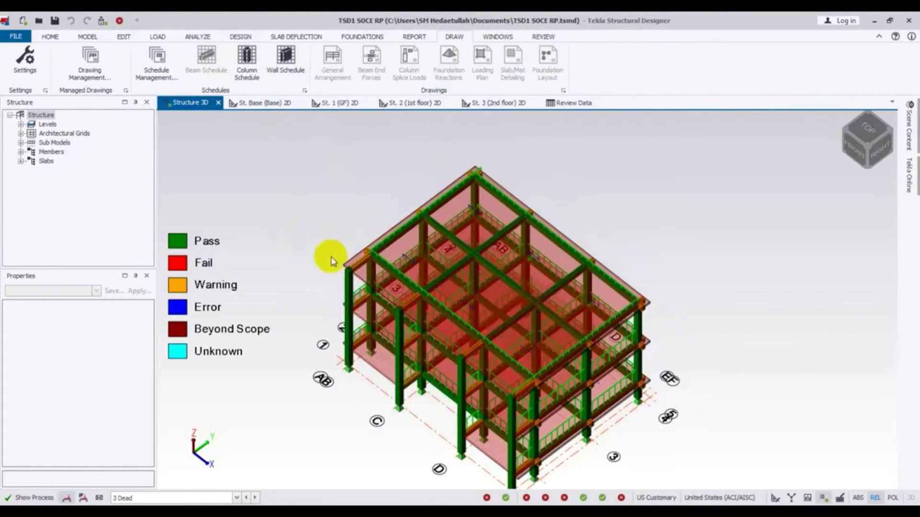
# Step: Run the slab design for the whole building
pyautogui.moveTo(655, 223); pyautogui.dragTo(655, 215, button='middle')
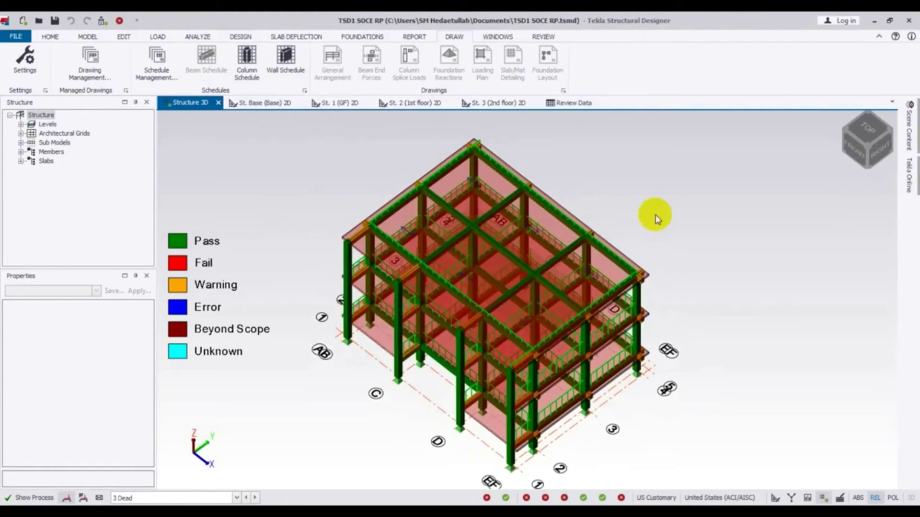
pyautogui.moveTo(655, 215); pyautogui.dragTo(671, 224, button='middle')
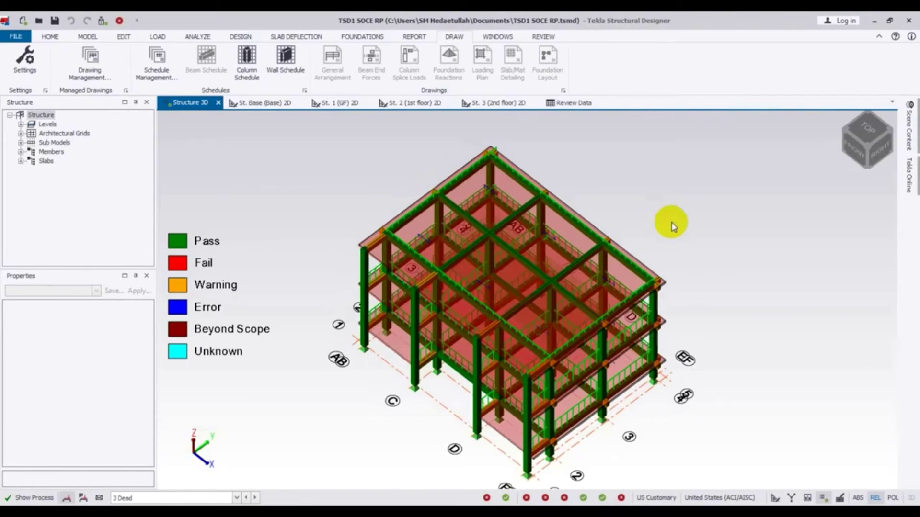
pyautogui.moveTo(310, 193); pyautogui.dragTo(321, 189, button='middle')
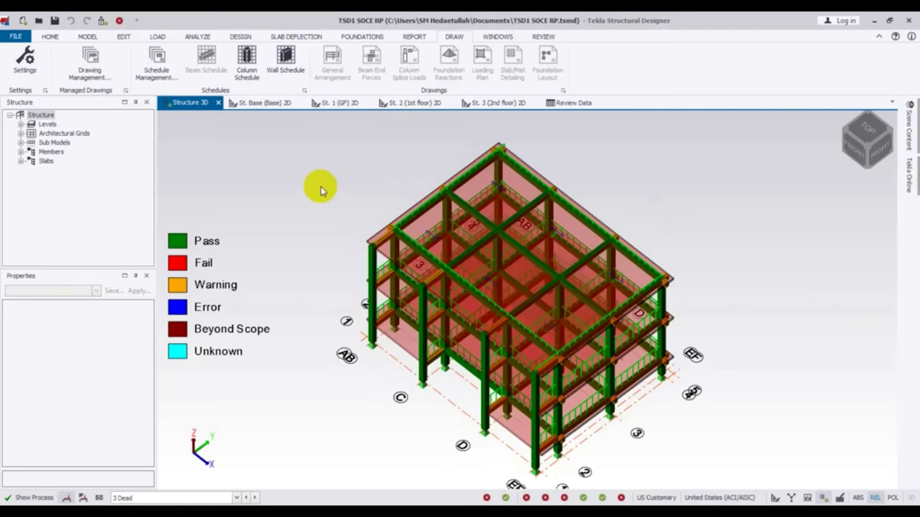
pyautogui.scroll(2, 320, 186)
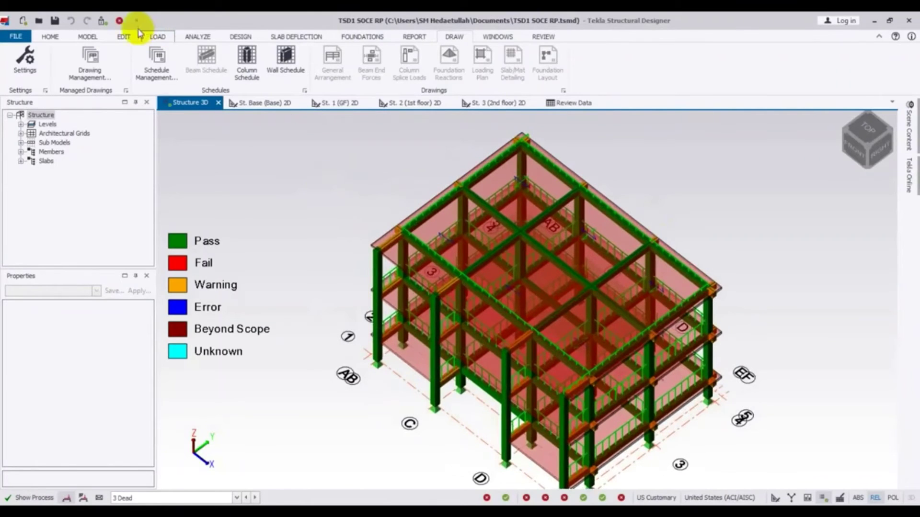
pyautogui.click(240, 38)
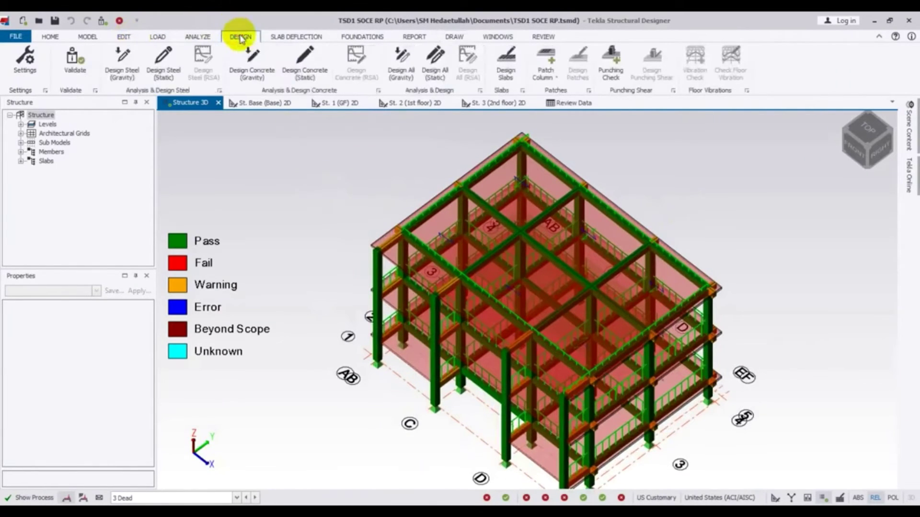
pyautogui.click(508, 65)
pyautogui.click(506, 73)
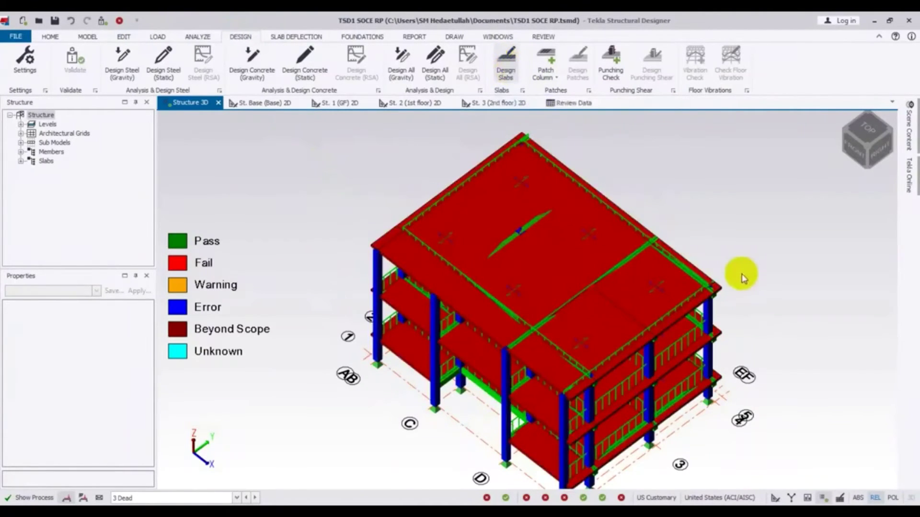
# Step: Examine the design status colours of the slabs and columns from several angles, and look at a roof slab's general properties
pyautogui.moveTo(751, 413)
pyautogui.moveTo(751, 413); pyautogui.dragTo(618, 339, button='middle')
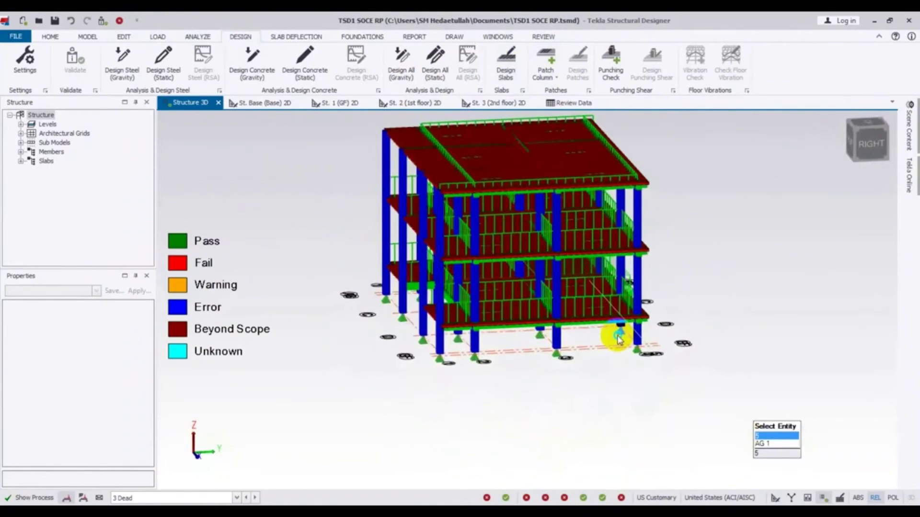
pyautogui.scroll(-3, 554, 417)
pyautogui.scroll(-1, 546, 432)
pyautogui.moveTo(556, 463); pyautogui.dragTo(724, 244, button='middle')
pyautogui.scroll(3, 740, 259)
pyautogui.moveTo(755, 273); pyautogui.dragTo(747, 307, button='middle')
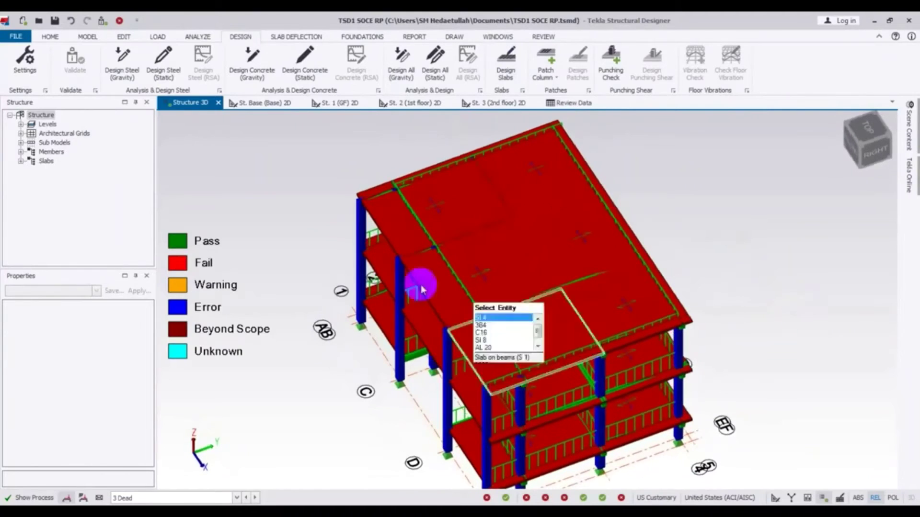
pyautogui.moveTo(469, 236)
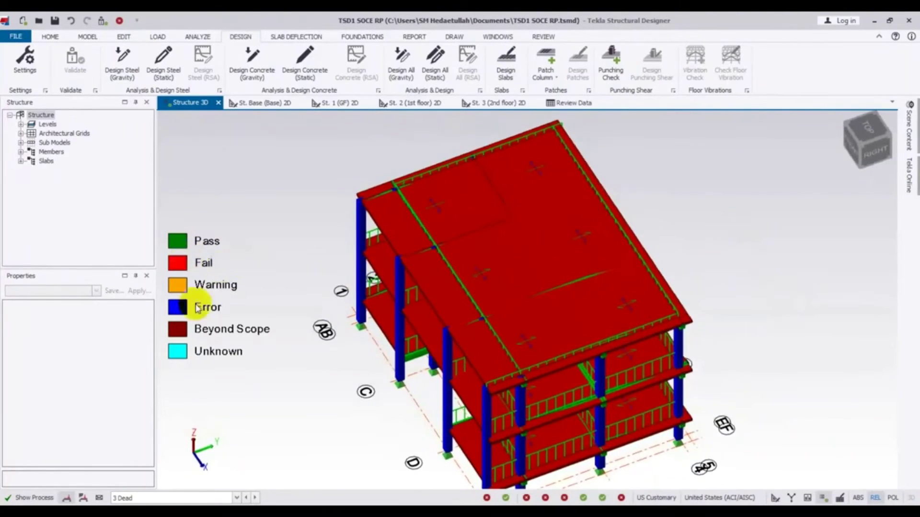
pyautogui.moveTo(423, 268)
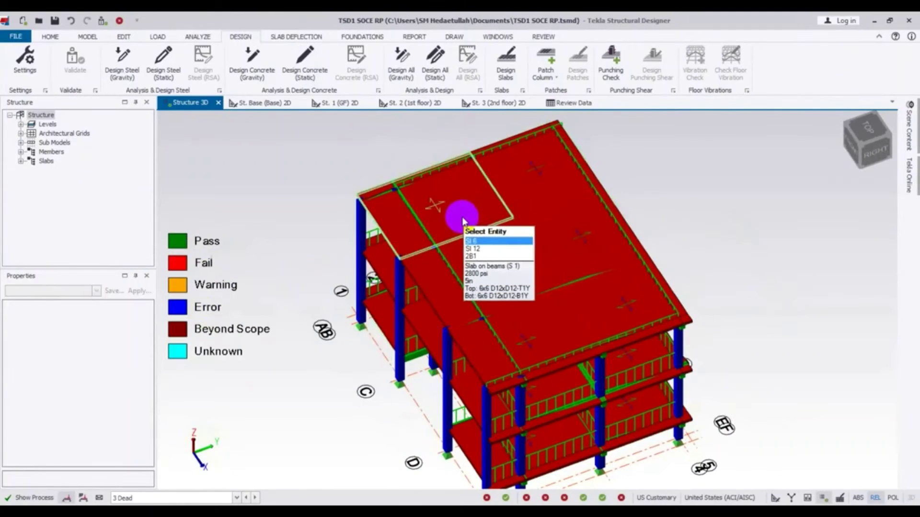
pyautogui.moveTo(698, 277); pyautogui.dragTo(783, 321, button='middle')
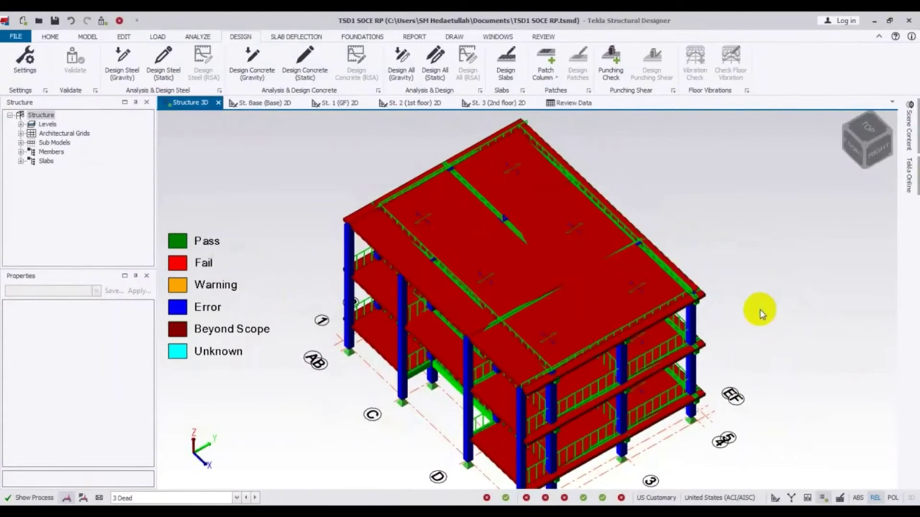
pyautogui.moveTo(762, 314); pyautogui.dragTo(764, 311, button='middle')
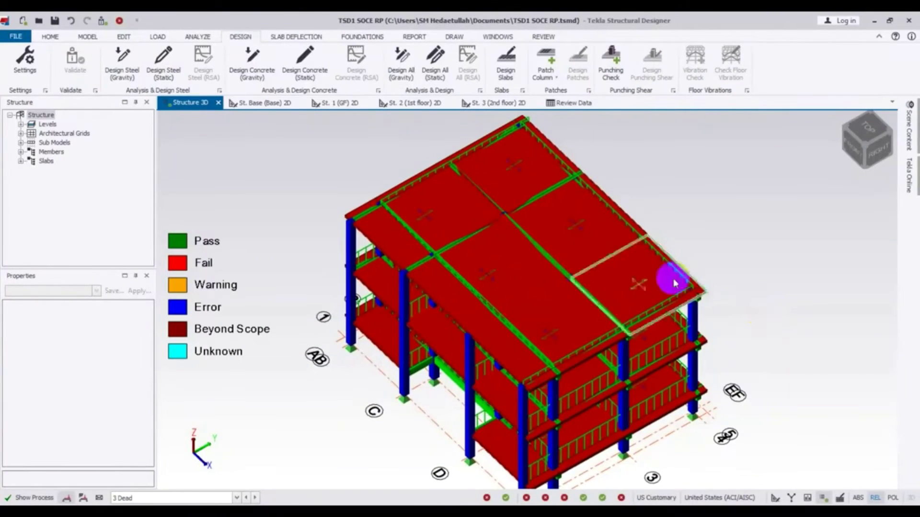
pyautogui.doubleClick(522, 174)
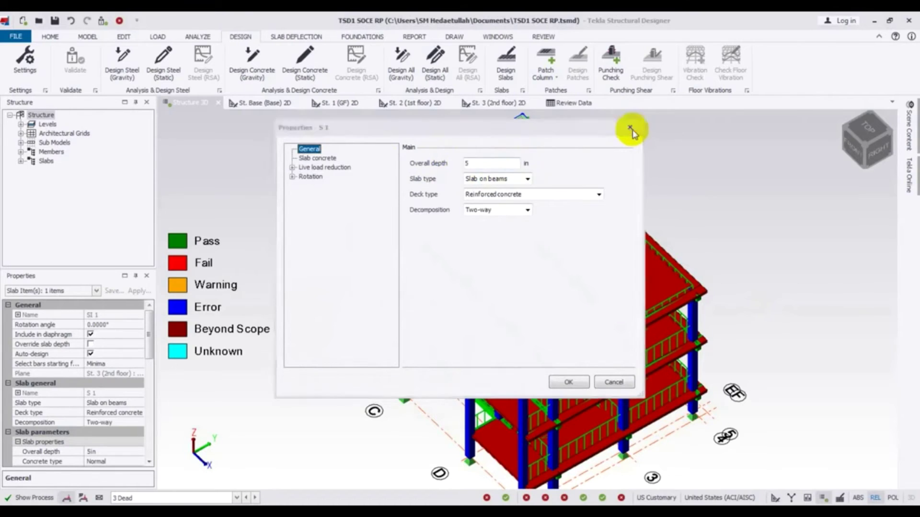
pyautogui.click(632, 130)
# Step: Set the overall depth of all six roof slab panels to 5 1/2 in and check it in one panel's properties
pyautogui.moveTo(436, 211)
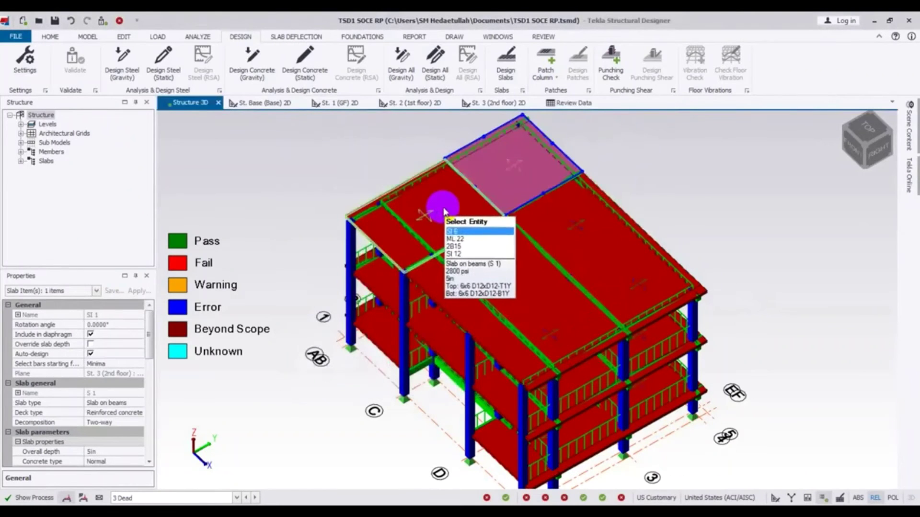
pyautogui.keyDown('ctrl'); pyautogui.click(443, 211); pyautogui.keyUp('ctrl')
pyautogui.keyDown('ctrl'); pyautogui.click(483, 280); pyautogui.keyUp('ctrl')
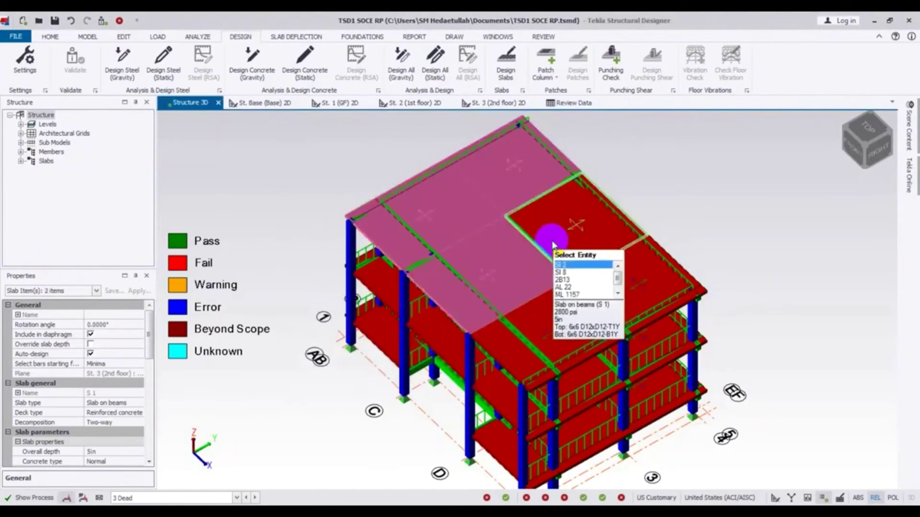
pyautogui.keyDown('ctrl'); pyautogui.click(590, 266); pyautogui.keyUp('ctrl')
pyautogui.keyDown('ctrl'); pyautogui.click(621, 281); pyautogui.keyUp('ctrl')
pyautogui.keyDown('ctrl'); pyautogui.click(491, 309); pyautogui.keyUp('ctrl')
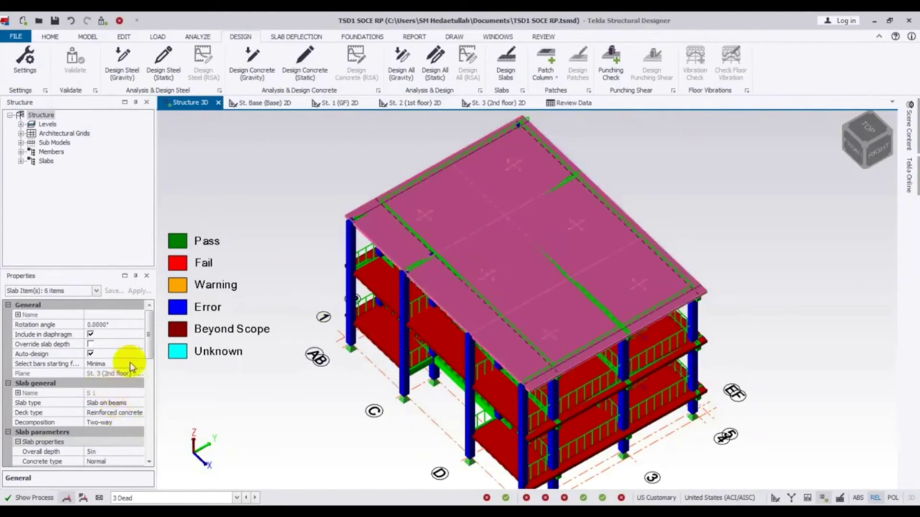
pyautogui.scroll(-3, 146, 354)
pyautogui.click(106, 412)
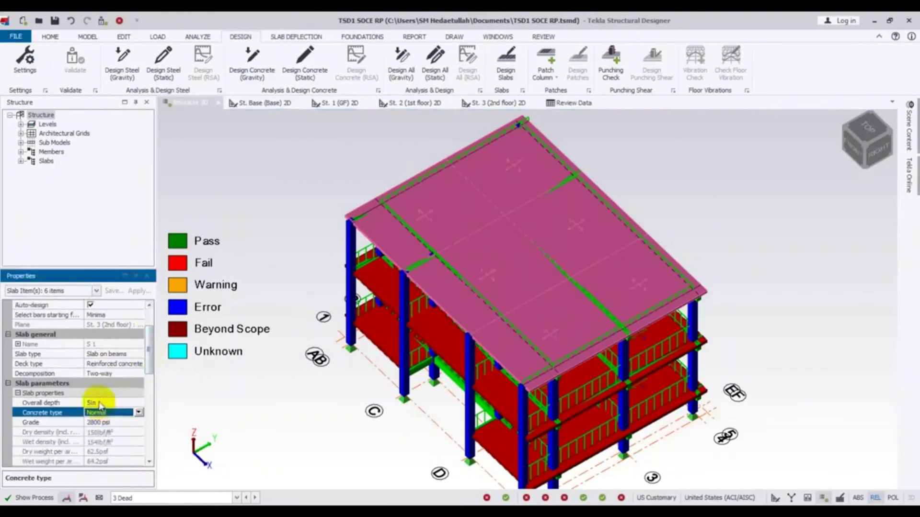
pyautogui.click(99, 403)
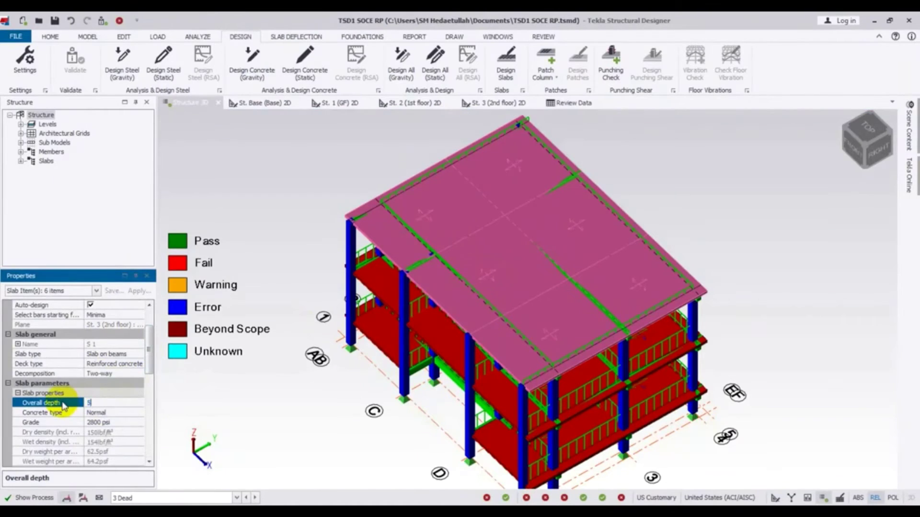
pyautogui.write('6')
pyautogui.press('BackSpace')
pyautogui.write('55')
pyautogui.press('BackSpace')
pyautogui.write('11/2')
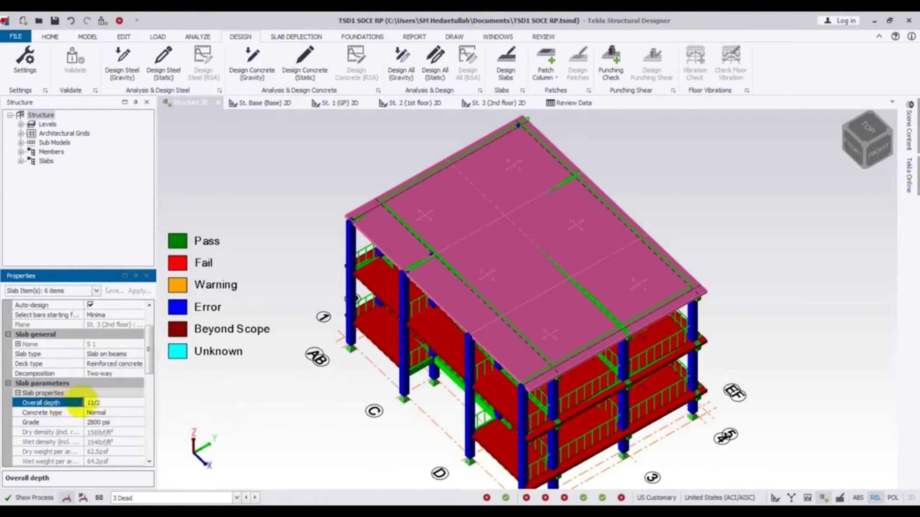
pyautogui.click(244, 405)
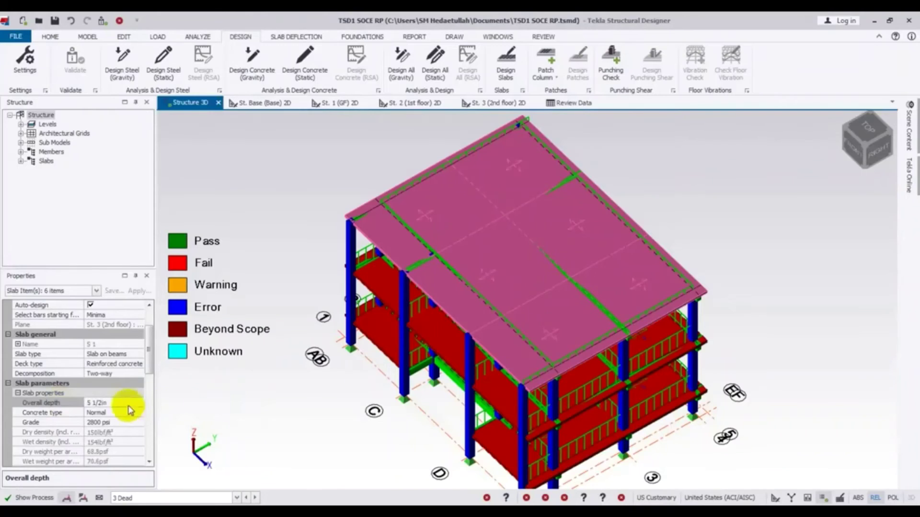
pyautogui.doubleClick(450, 230)
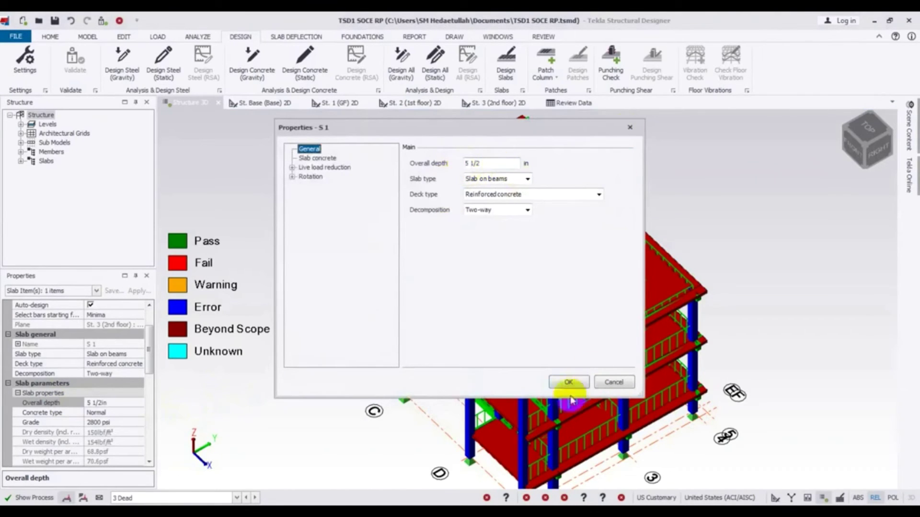
pyautogui.click(567, 380)
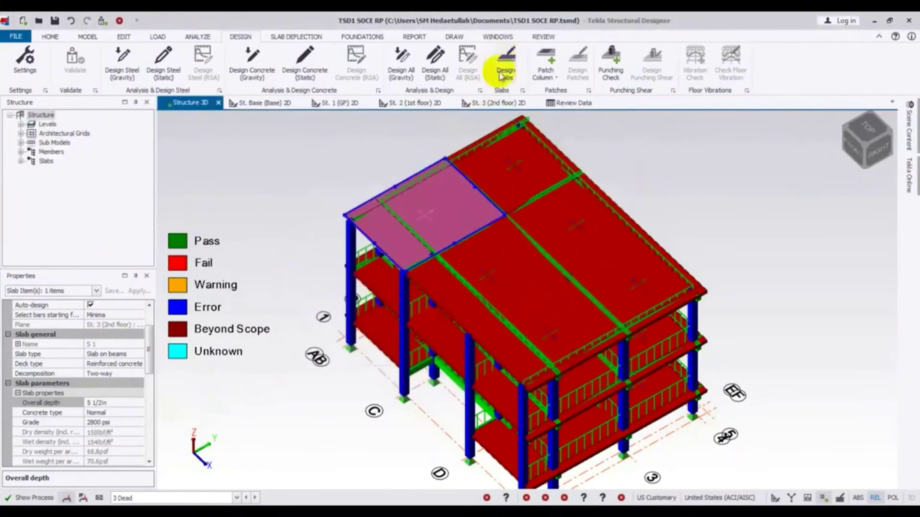
# Step: Rerun the static concrete design and the slab design with the thicker roof slabs
pyautogui.click(310, 60)
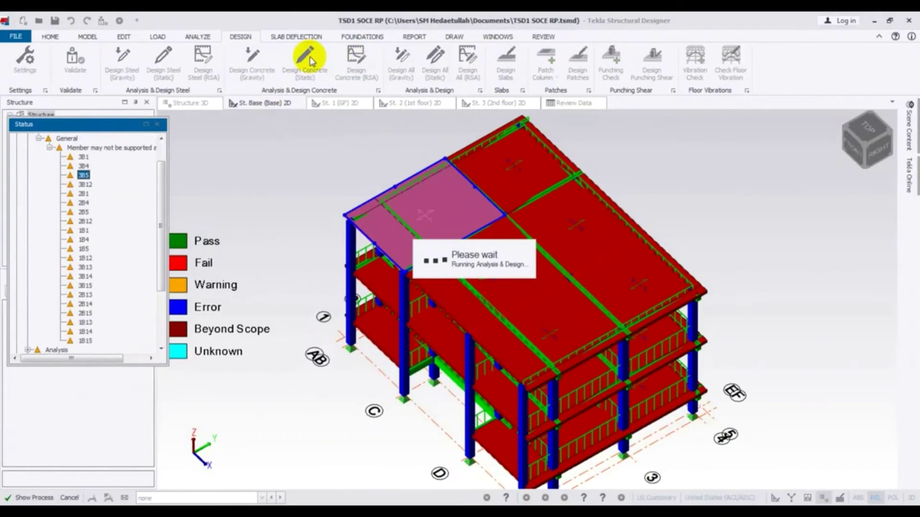
pyautogui.click(157, 124)
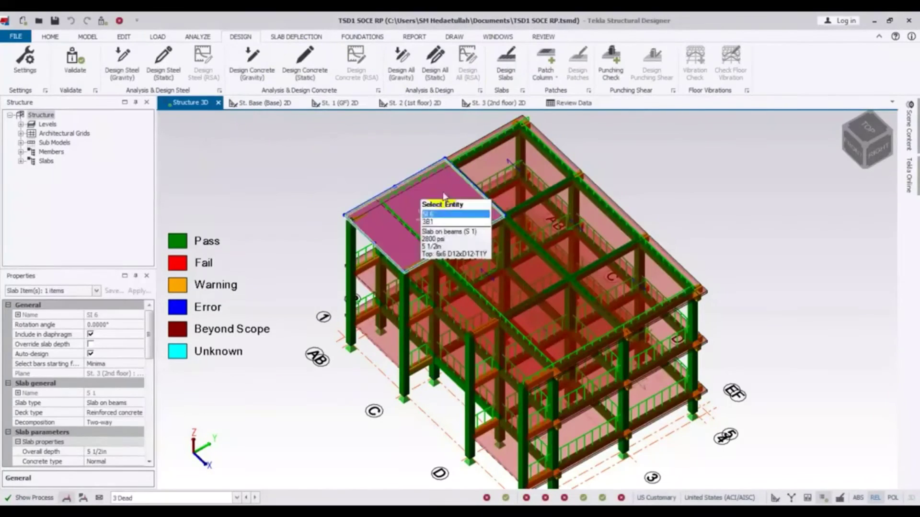
pyautogui.click(509, 58)
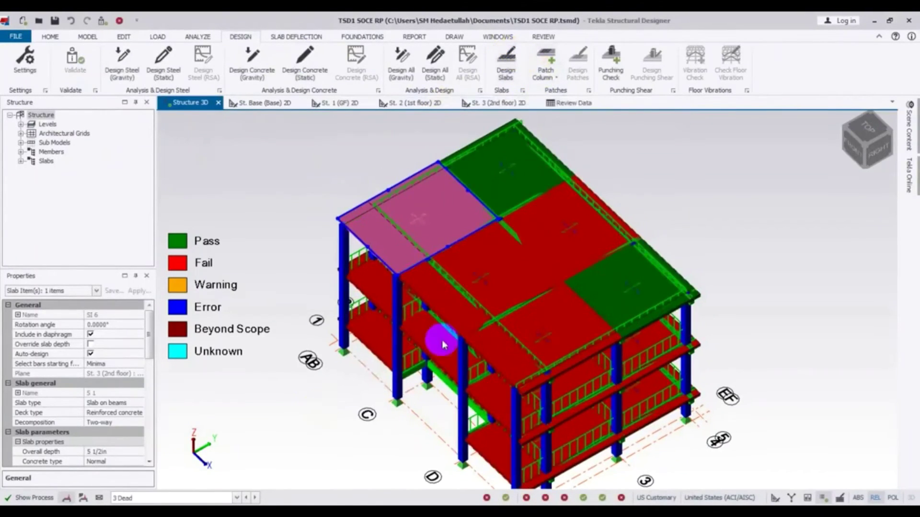
# Step: Compare the roof panels' status colours and view the panel check results of slab SI 3
pyautogui.moveTo(502, 179)
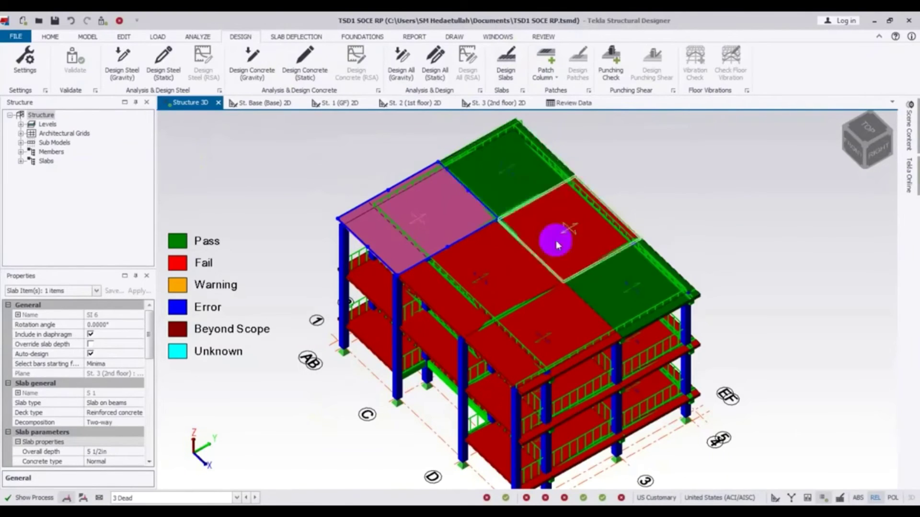
pyautogui.moveTo(630, 307)
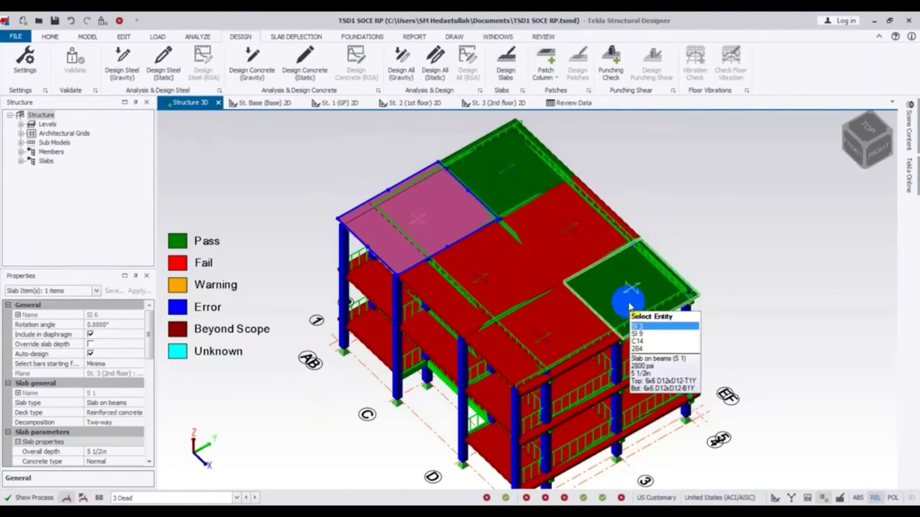
pyautogui.click(629, 306)
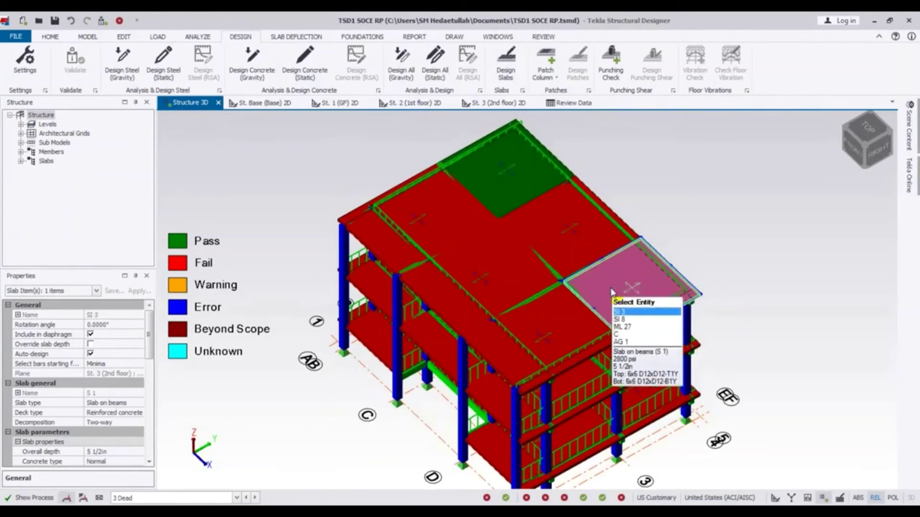
pyautogui.rightClick(611, 290)
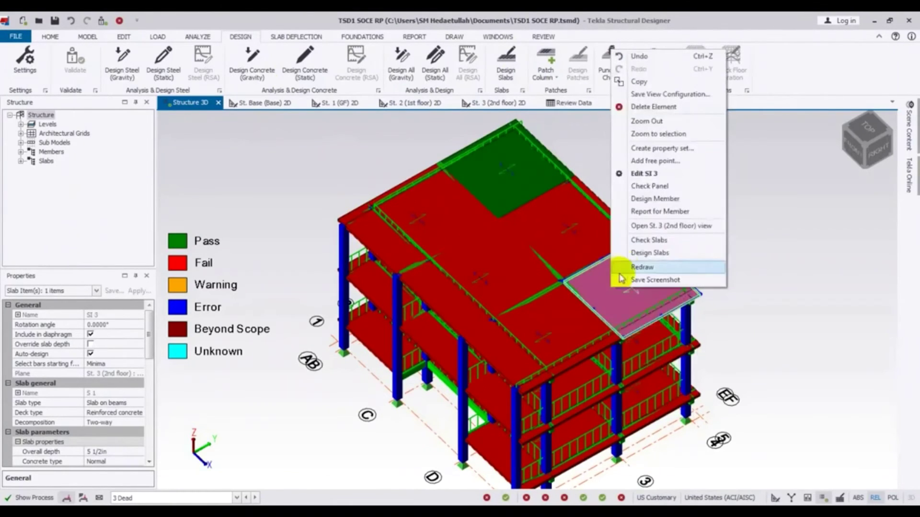
pyautogui.click(649, 186)
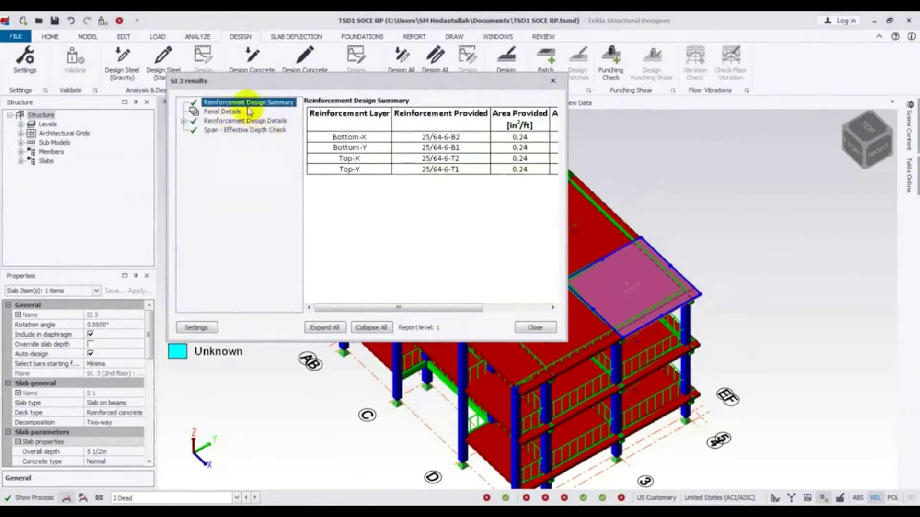
pyautogui.click(553, 81)
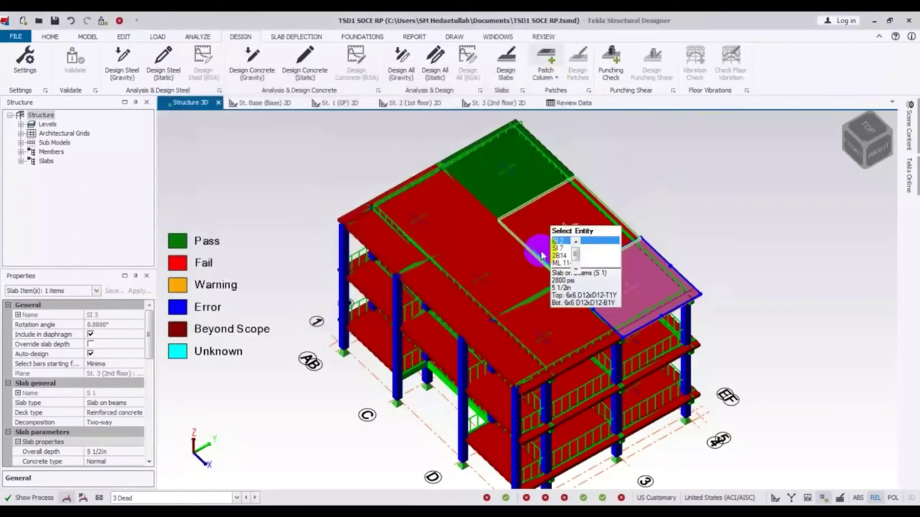
# Step: Check roof slab panel SI 4 and read its span-effective depth check for the required minimum thickness
pyautogui.click(540, 317)
pyautogui.rightClick(537, 338)
pyautogui.rightClick(535, 347)
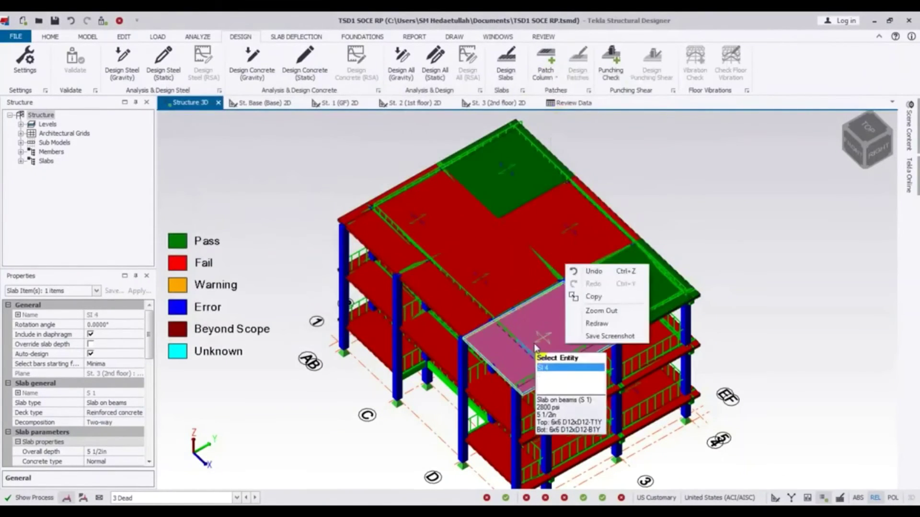
pyautogui.rightClick(536, 345)
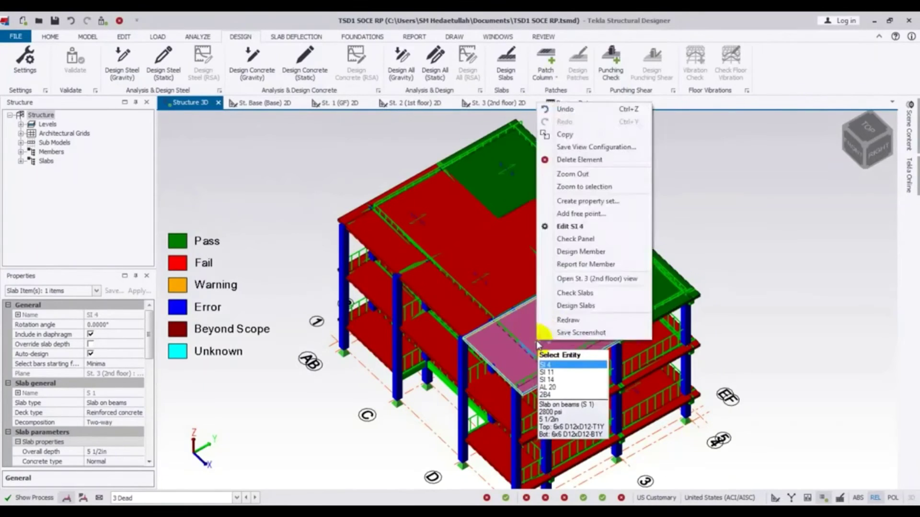
pyautogui.click(562, 241)
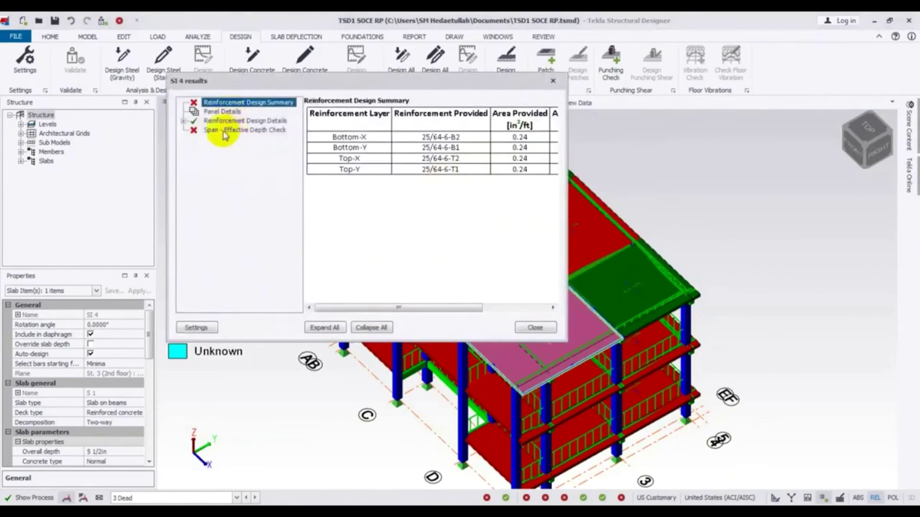
pyautogui.click(226, 131)
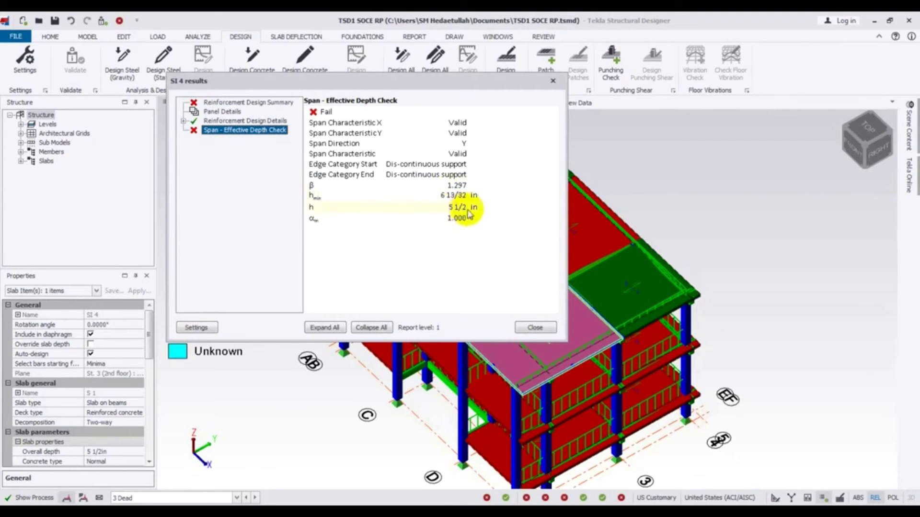
# Step: Set the overall depth of all six roof slab panels to 6 1/2 in and check it in one panel's properties
pyautogui.click(530, 326)
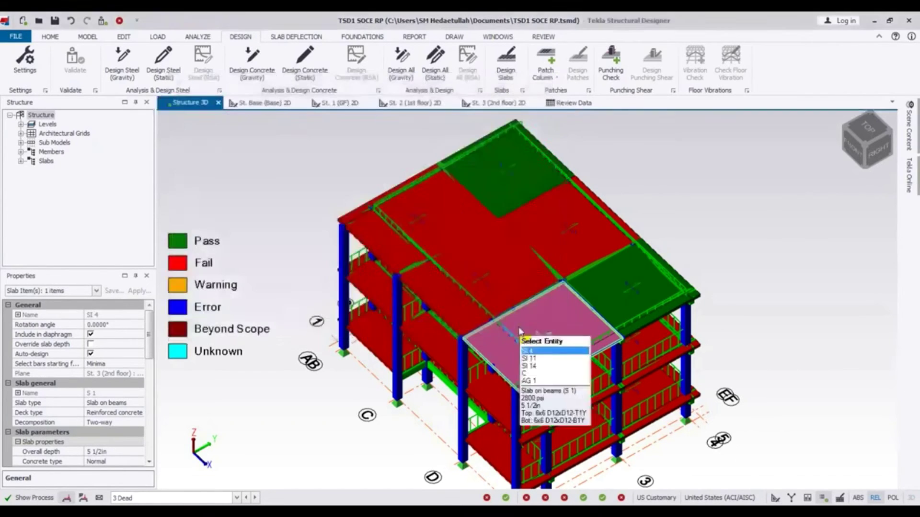
pyautogui.click(504, 179)
pyautogui.keyDown('ctrl'); pyautogui.click(550, 222); pyautogui.keyUp('ctrl')
pyautogui.keyDown('ctrl'); pyautogui.click(616, 288); pyautogui.keyUp('ctrl')
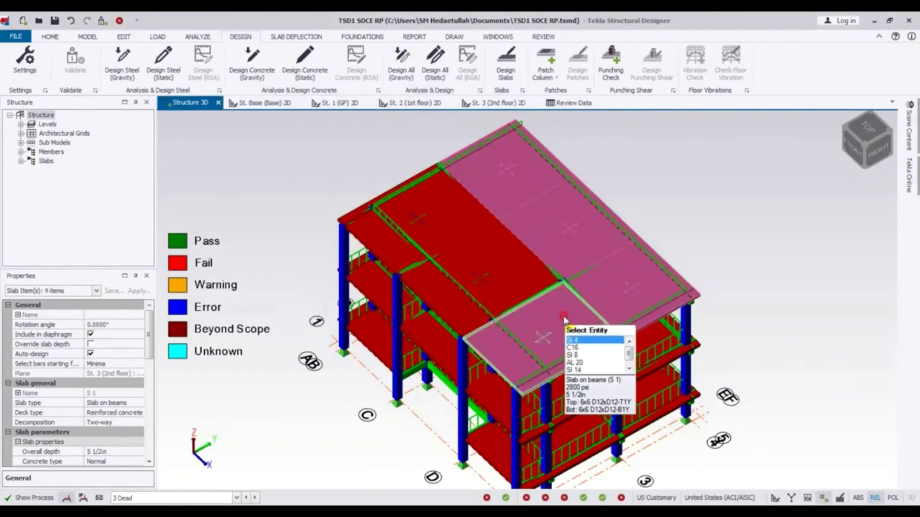
pyautogui.keyDown('ctrl'); pyautogui.click(501, 280); pyautogui.keyUp('ctrl')
pyautogui.keyDown('ctrl'); pyautogui.click(416, 214); pyautogui.keyUp('ctrl')
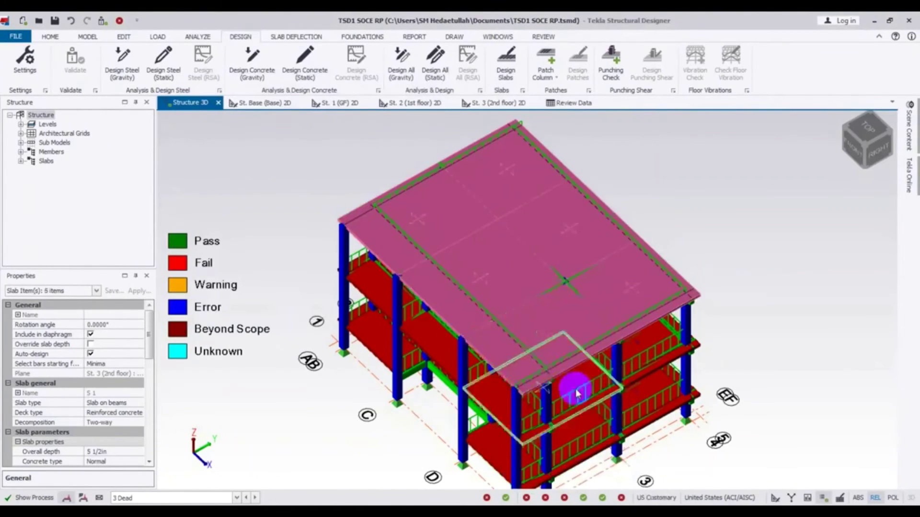
pyautogui.keyDown('ctrl'); pyautogui.click(547, 207); pyautogui.keyUp('ctrl')
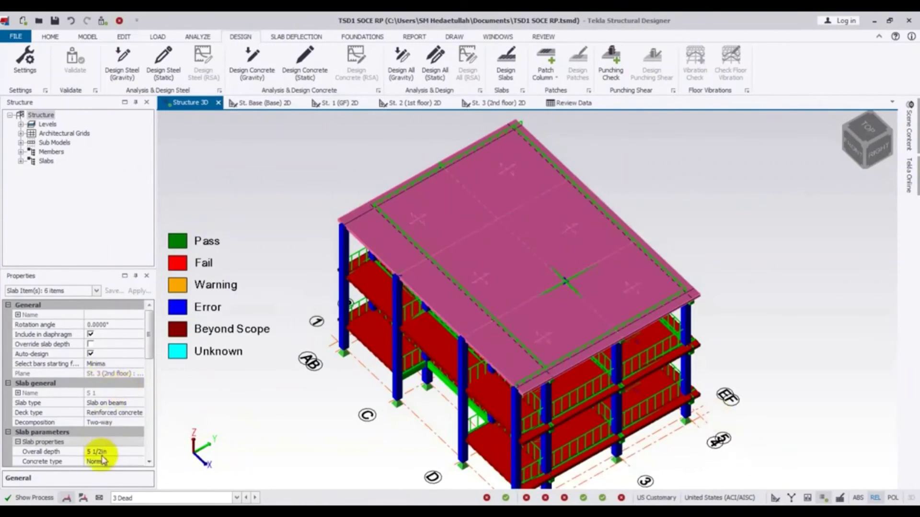
pyautogui.click(120, 451)
pyautogui.click(59, 448)
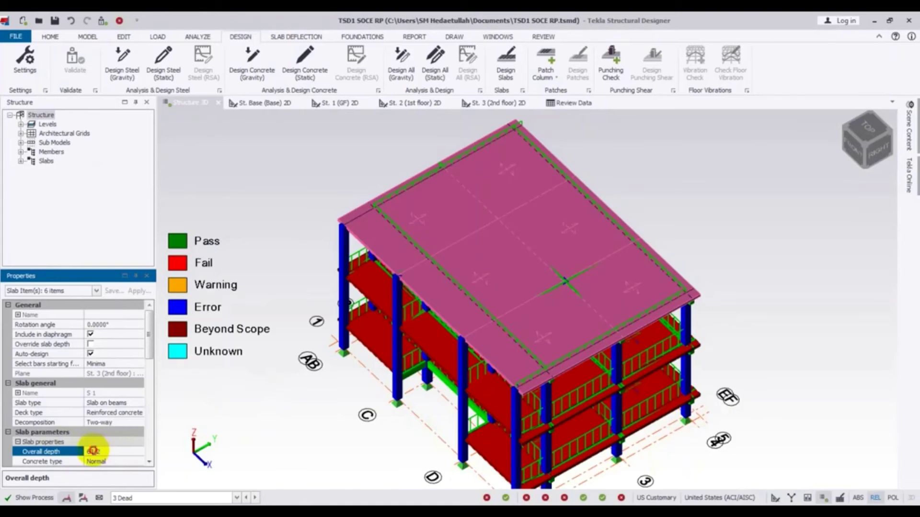
pyautogui.click(273, 454)
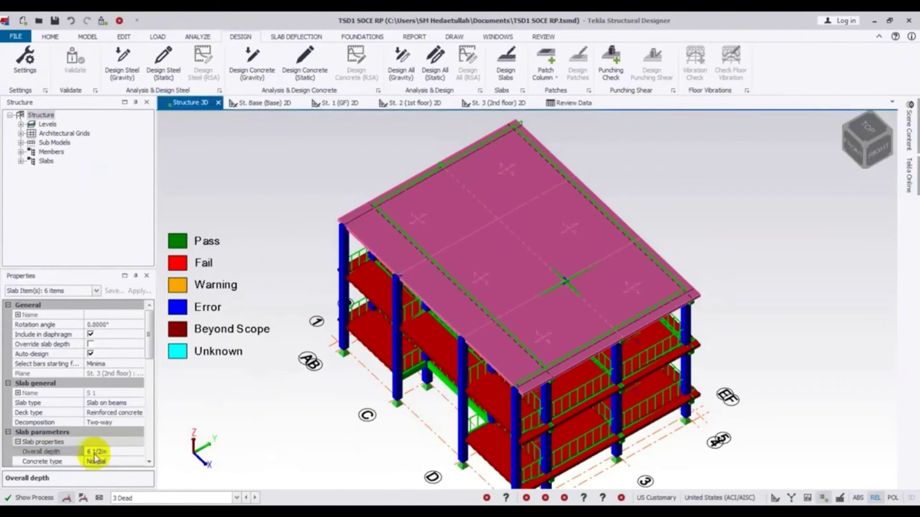
pyautogui.doubleClick(489, 205)
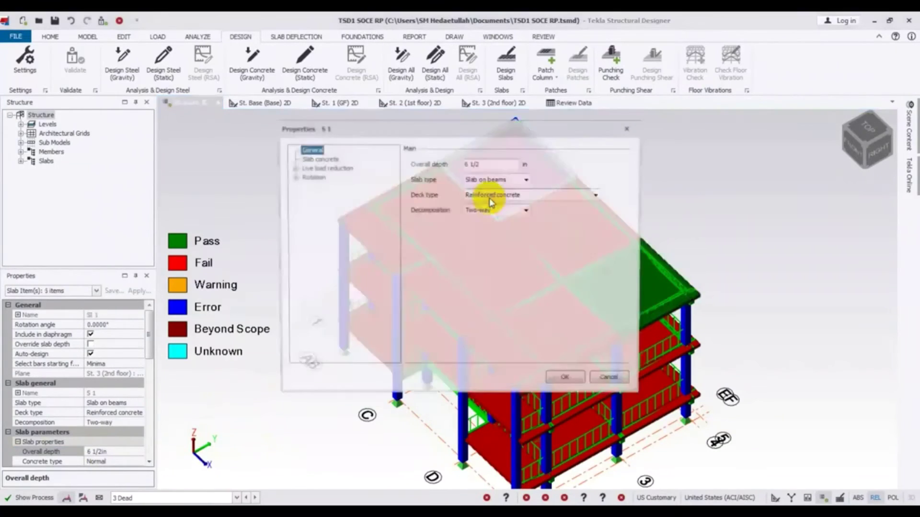
pyautogui.click(569, 382)
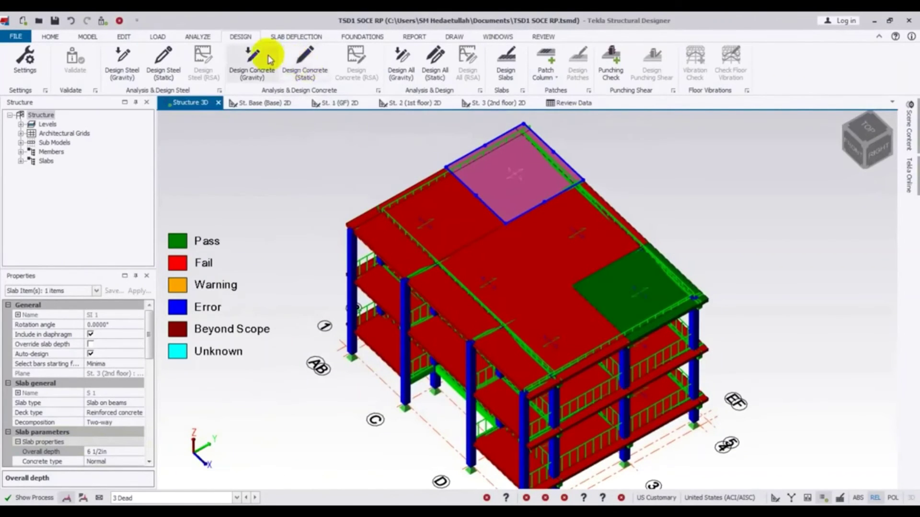
# Step: Rerun the static concrete design and the slab design with the 6 1/2 in roof slabs
pyautogui.click(307, 184)
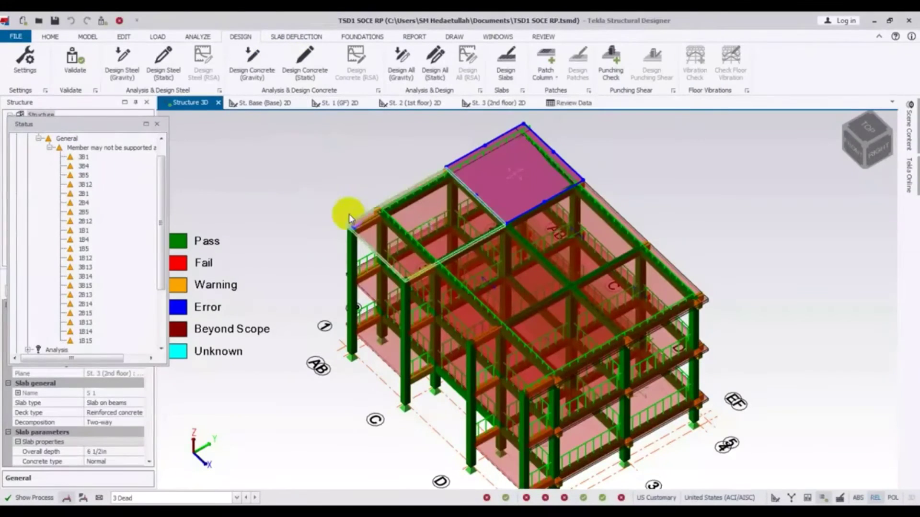
pyautogui.click(508, 62)
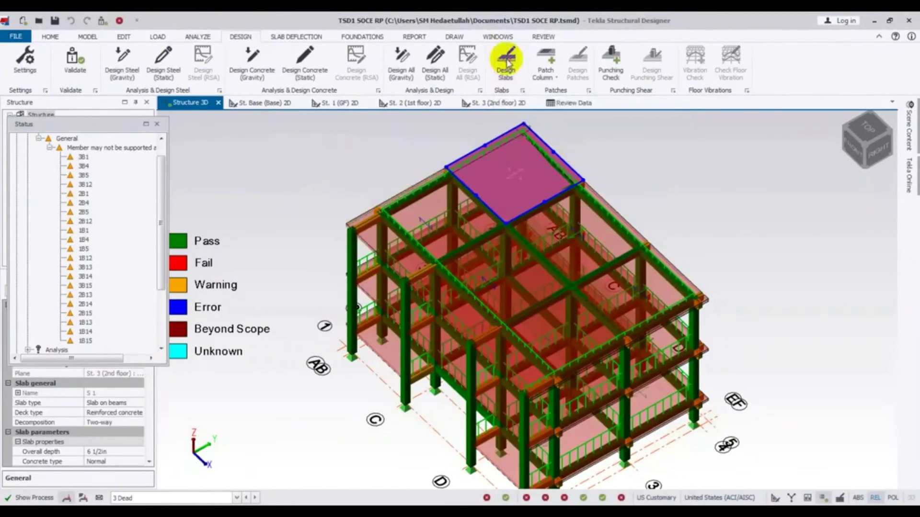
pyautogui.click(686, 243)
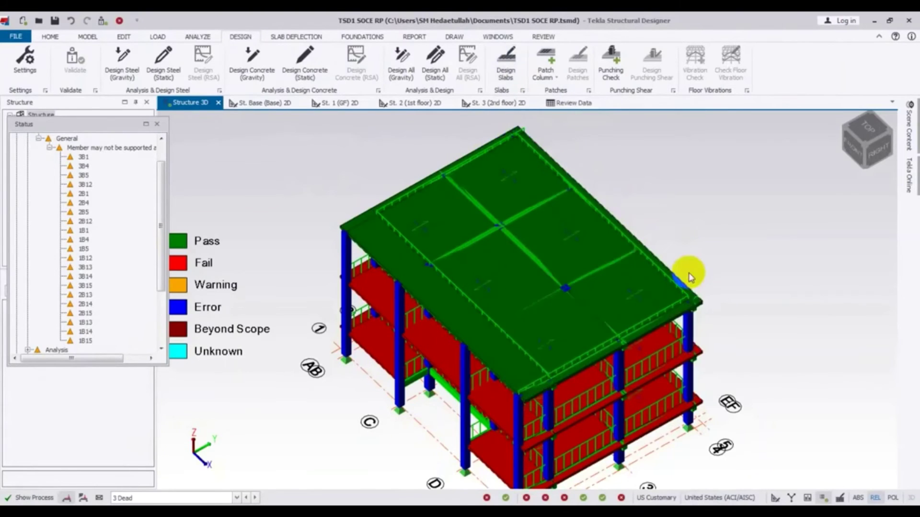
# Step: Examine the redesigned roof panels' status colours from different sides of the 3D model
pyautogui.moveTo(690, 278); pyautogui.dragTo(484, 347, button='middle')
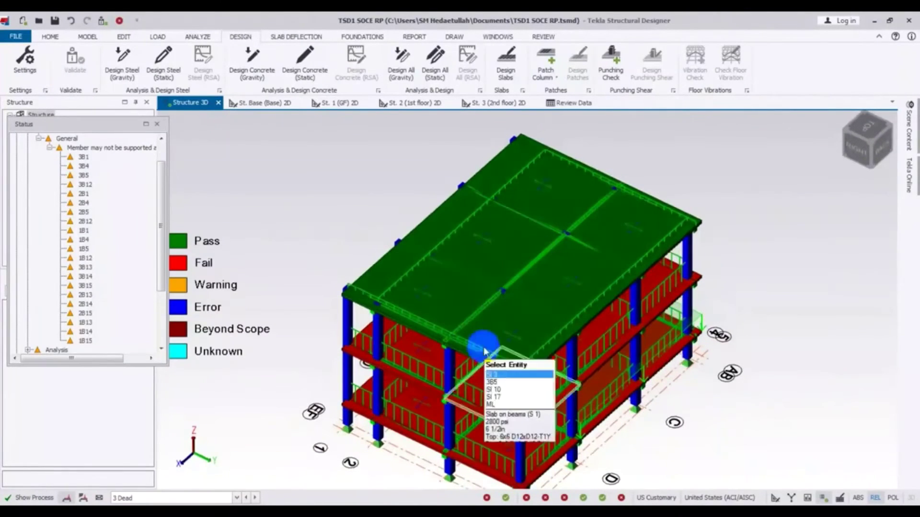
pyautogui.rightClick(488, 335)
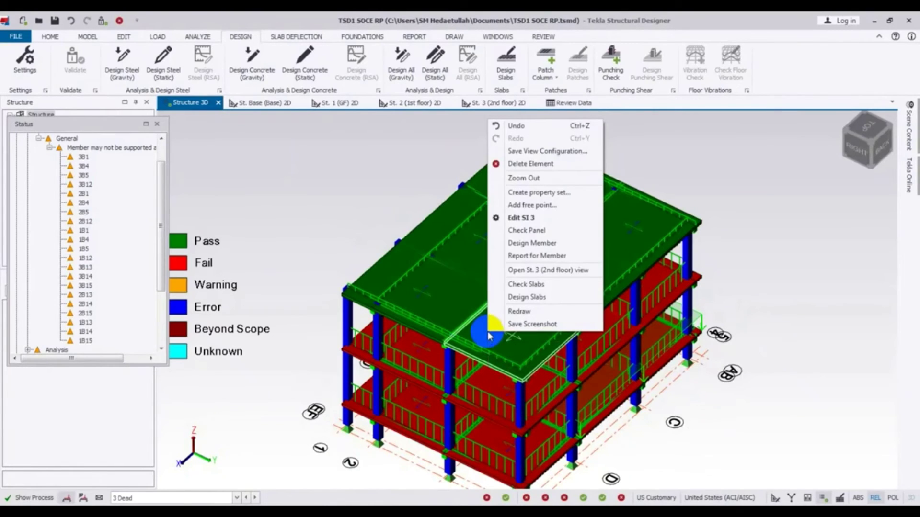
pyautogui.moveTo(496, 335)
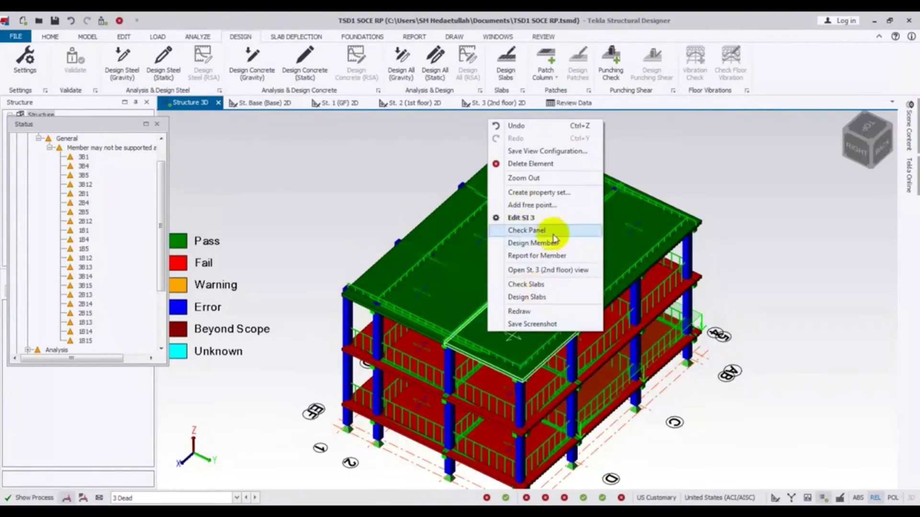
pyautogui.click(521, 298)
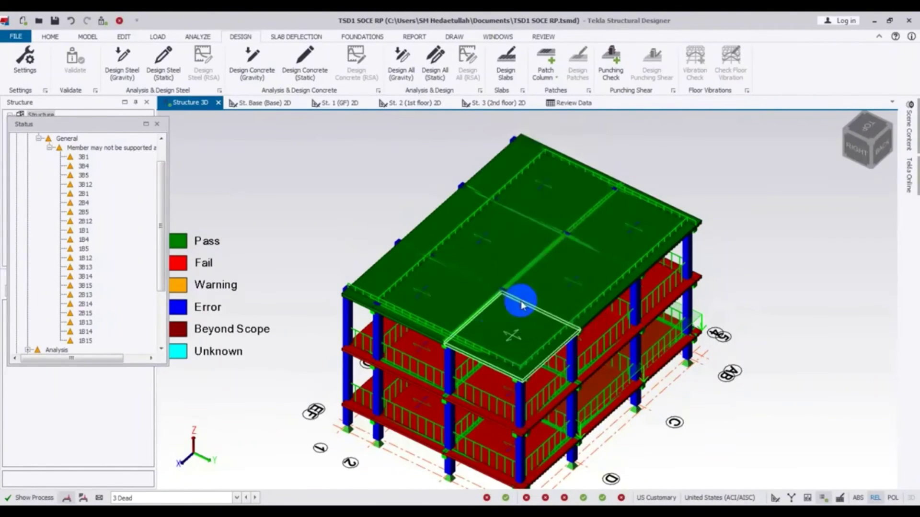
pyautogui.moveTo(522, 306)
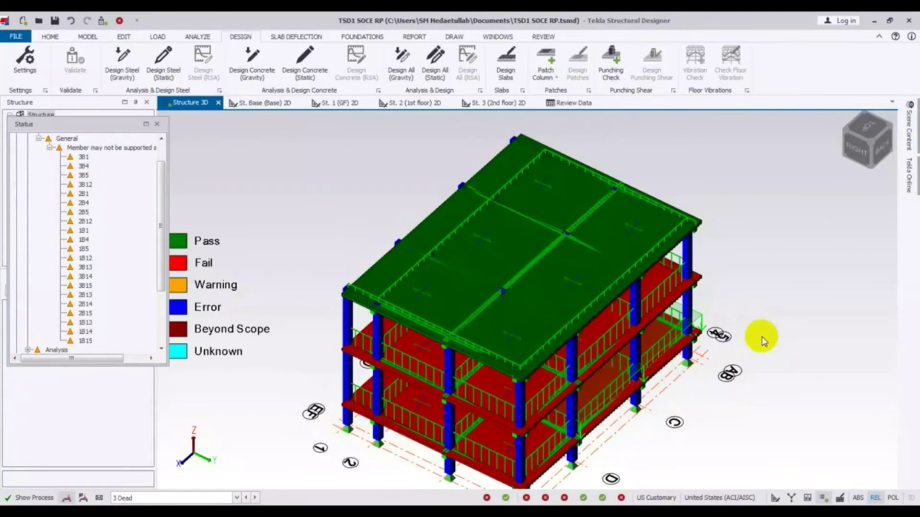
pyautogui.scroll(-1, 756, 333)
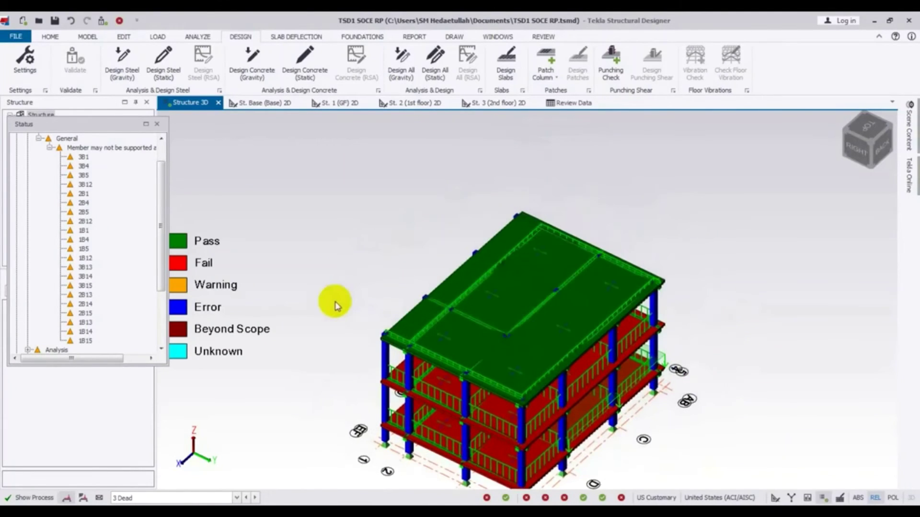
pyautogui.moveTo(304, 396); pyautogui.dragTo(554, 390, button='middle')
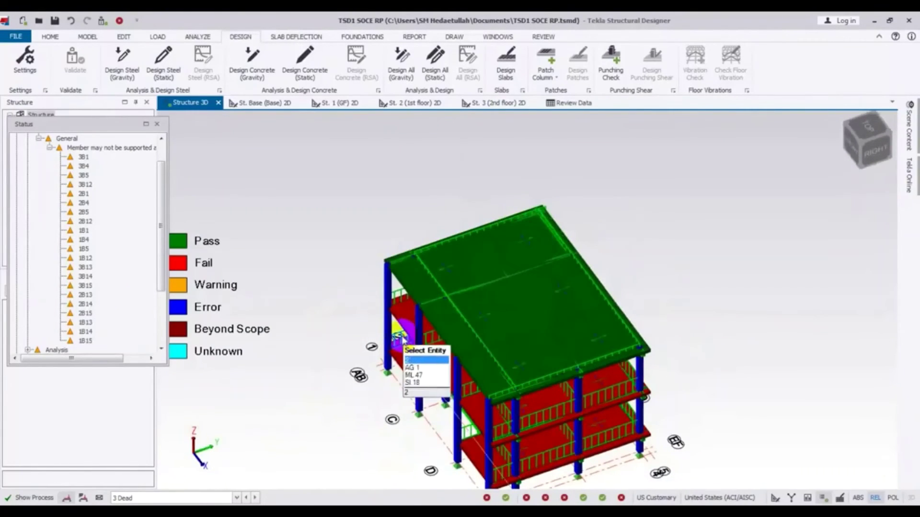
# Step: Show the slab design status on the St. 2 (1st floor) plan and read panel SI 7's span-effective depth check
pyautogui.click(415, 103)
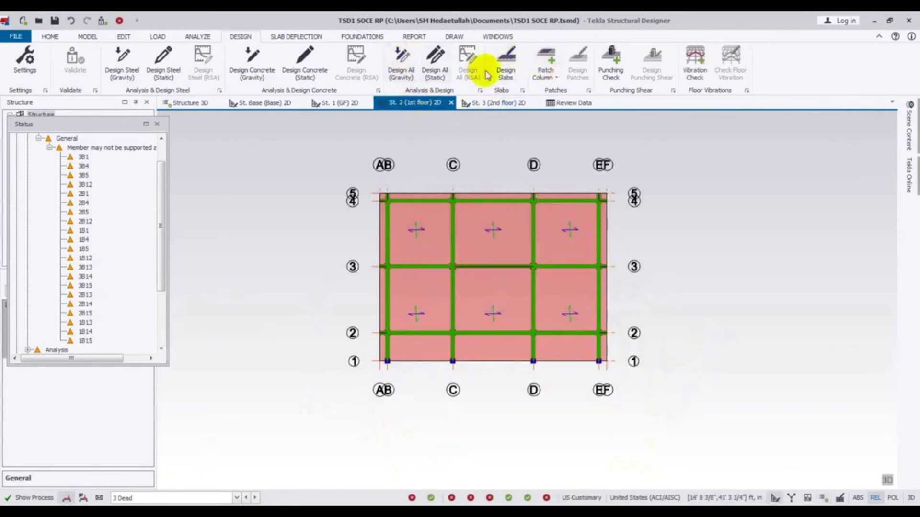
pyautogui.click(509, 73)
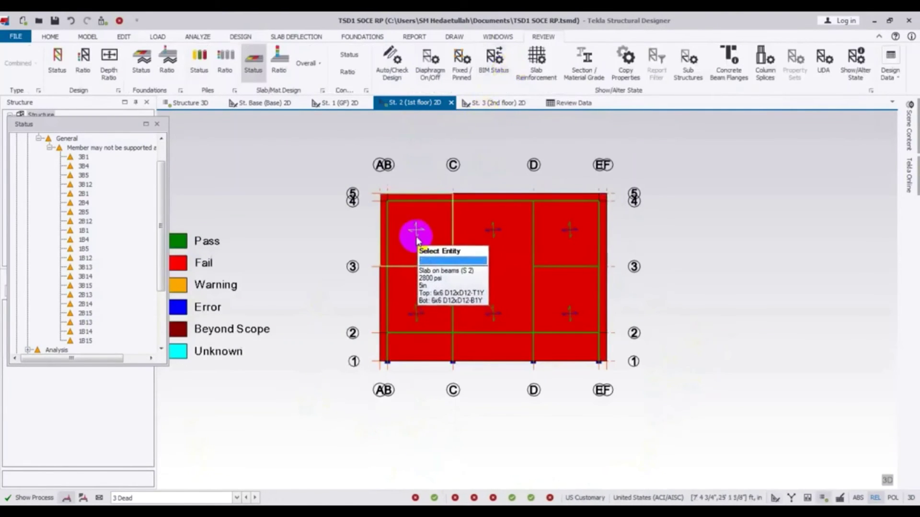
pyautogui.click(417, 239)
pyautogui.rightClick(428, 223)
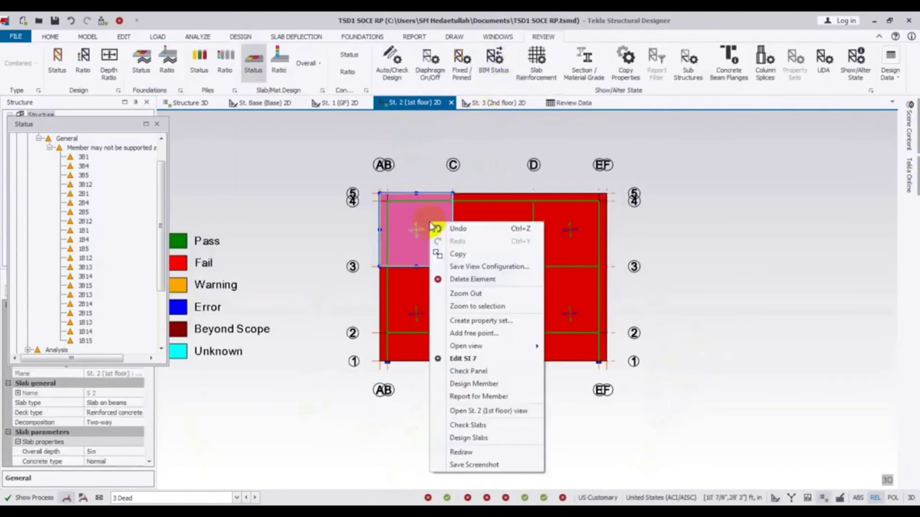
pyautogui.click(467, 372)
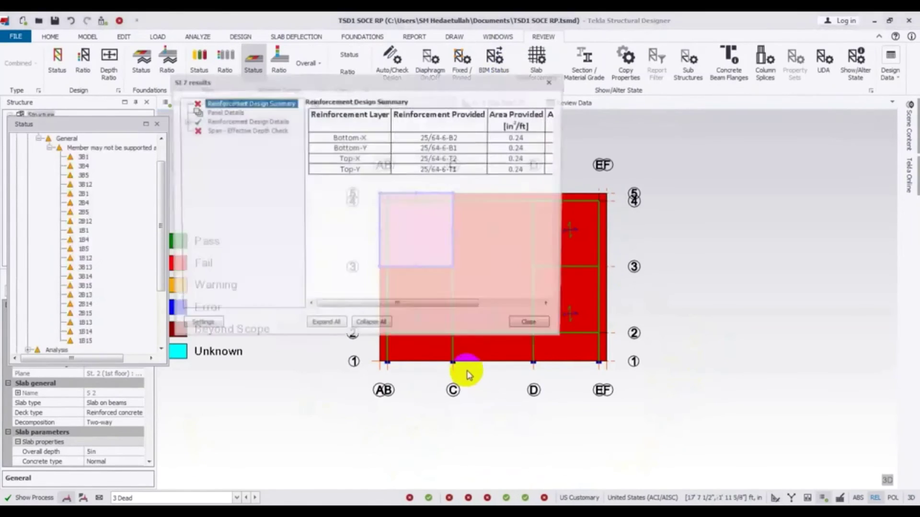
pyautogui.click(226, 132)
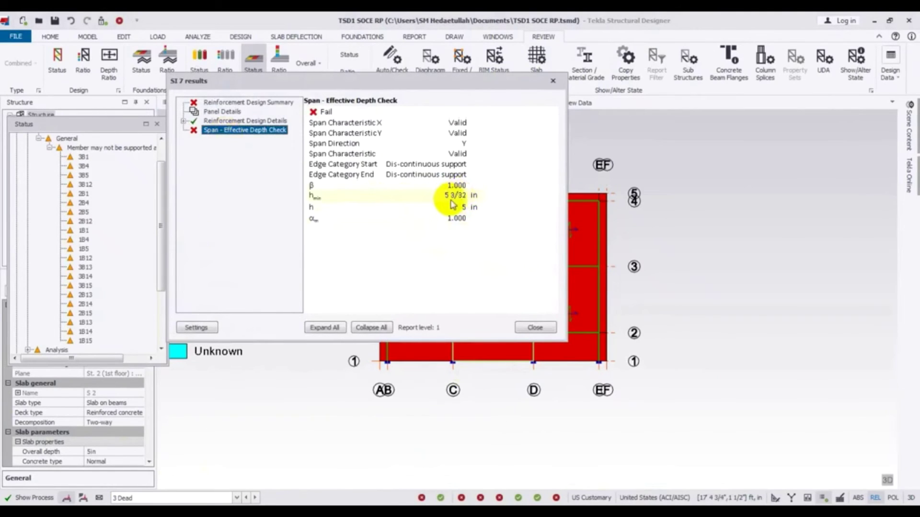
pyautogui.click(553, 82)
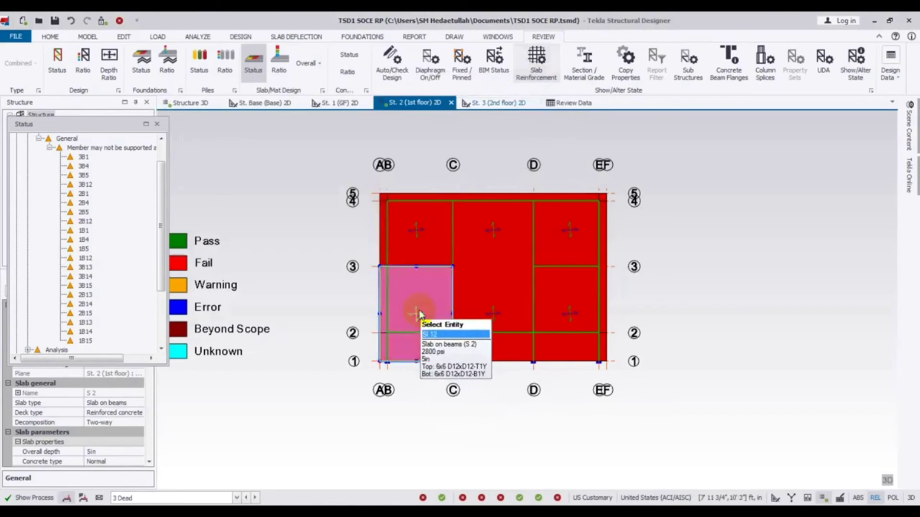
# Step: Check first-floor slab panel SI 12 and read its span-effective depth check for the required minimum thickness
pyautogui.rightClick(420, 313)
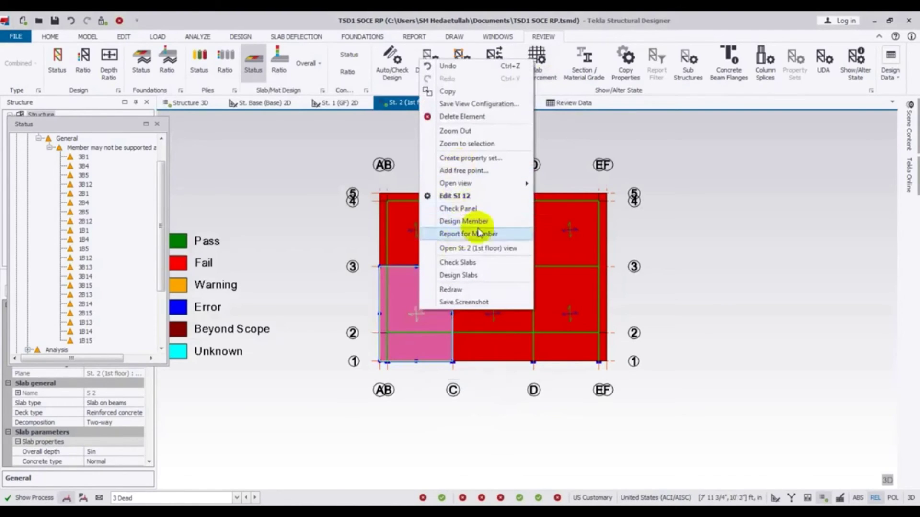
pyautogui.click(470, 209)
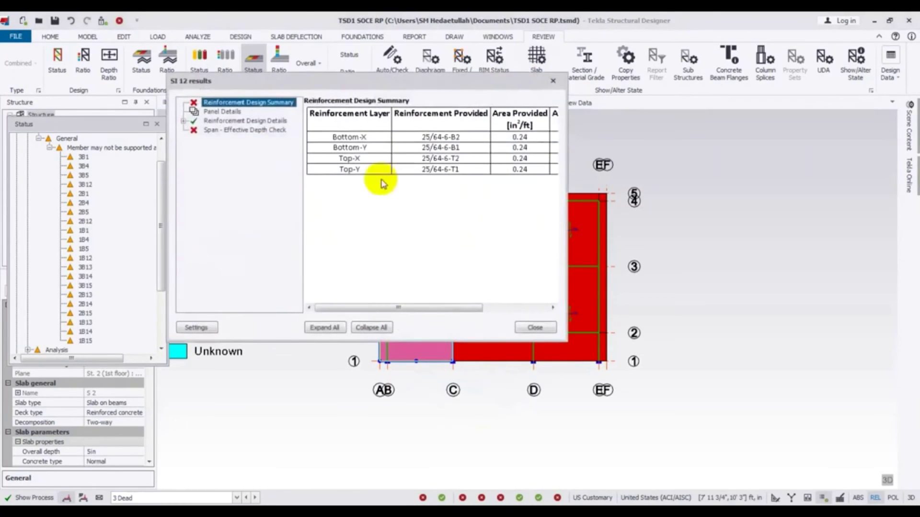
pyautogui.click(243, 130)
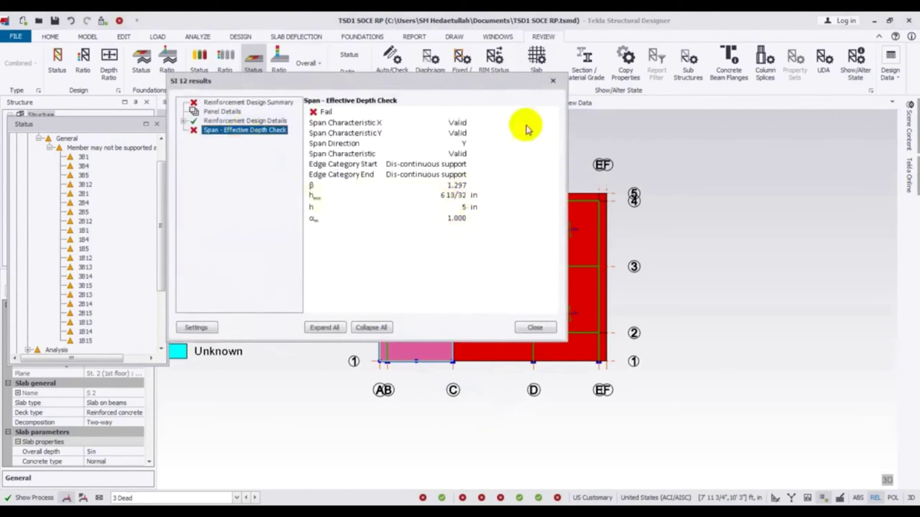
pyautogui.click(553, 81)
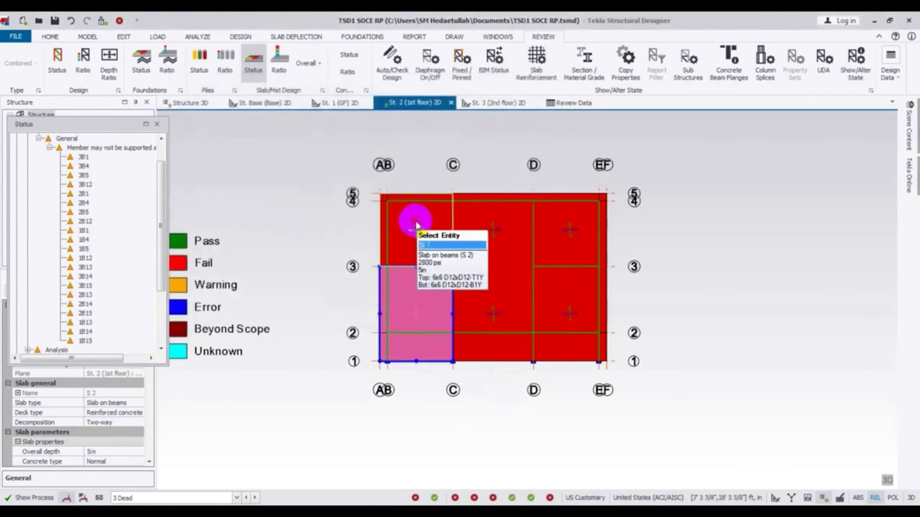
# Step: Set the overall depth of all six first-floor slab panels to 6 1/2 in
pyautogui.click(416, 219)
pyautogui.keyDown('ctrl'); pyautogui.click(415, 311); pyautogui.keyUp('ctrl')
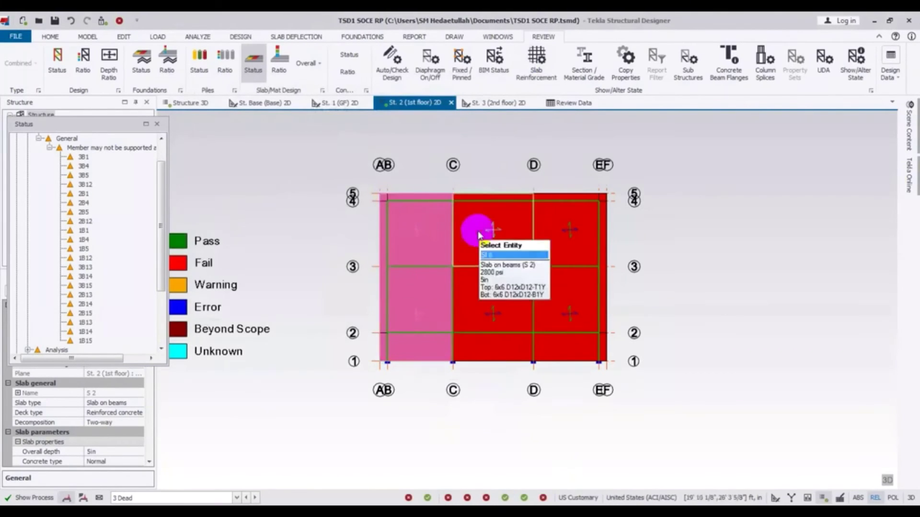
pyautogui.keyDown('ctrl'); pyautogui.click(476, 230); pyautogui.keyUp('ctrl')
pyautogui.keyDown('ctrl'); pyautogui.click(575, 230); pyautogui.keyUp('ctrl')
pyautogui.keyDown('ctrl'); pyautogui.click(567, 307); pyautogui.keyUp('ctrl')
pyautogui.keyDown('ctrl'); pyautogui.click(508, 287); pyautogui.keyUp('ctrl')
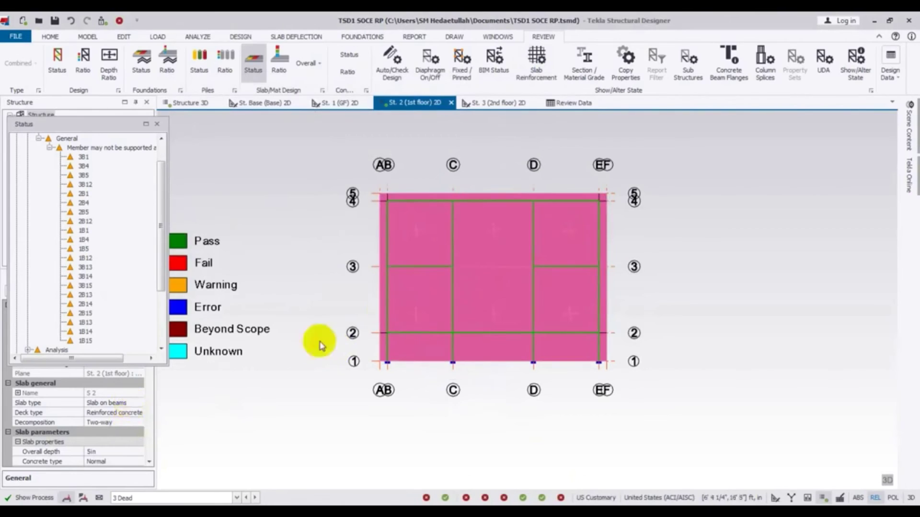
pyautogui.click(103, 451)
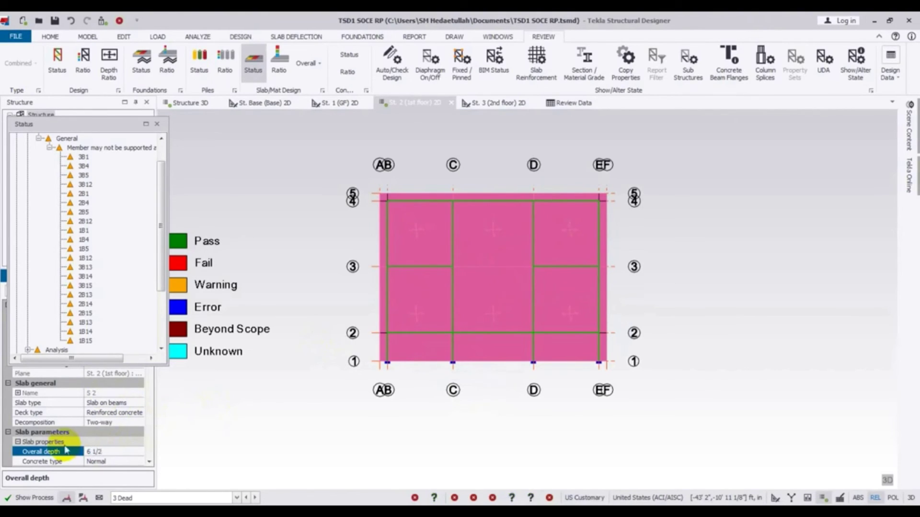
pyautogui.click(211, 477)
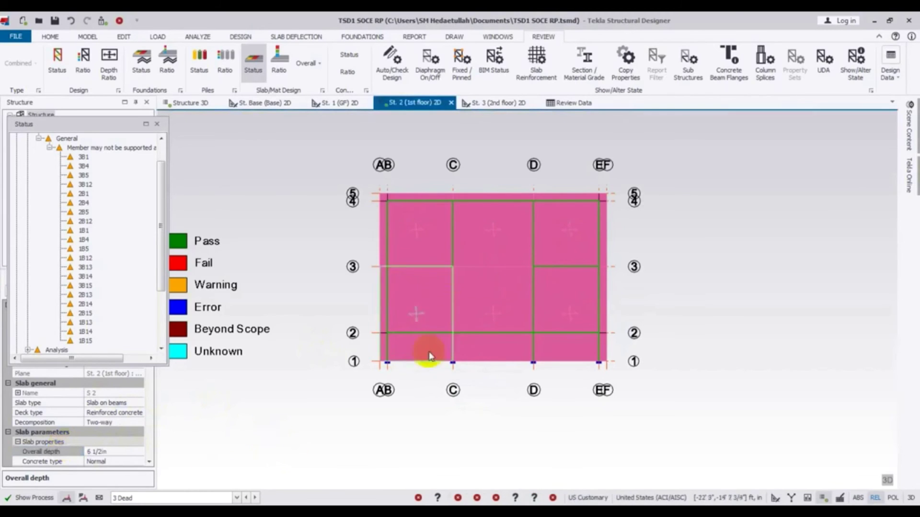
pyautogui.click(408, 223)
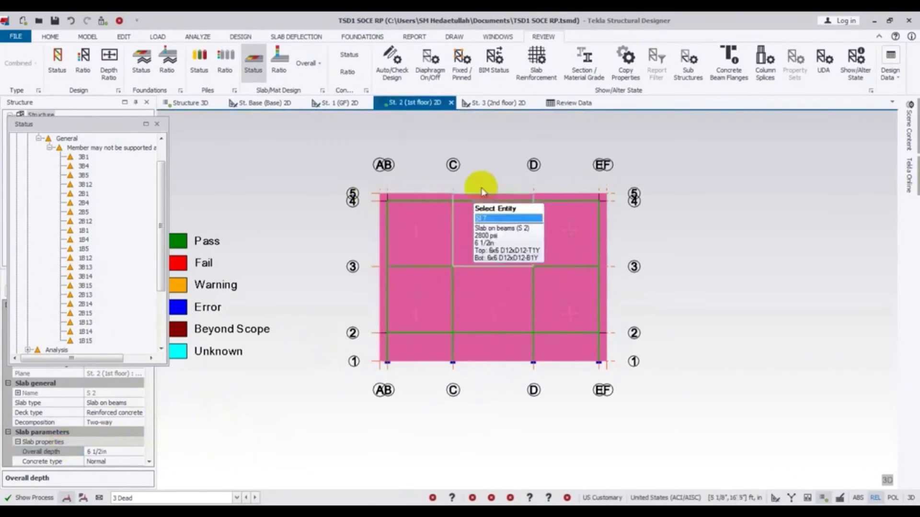
# Step: Run Design Slabs after the first-floor depth change and accept slab S 2's properties with an overall depth of 6 1/2 in
pyautogui.click(235, 38)
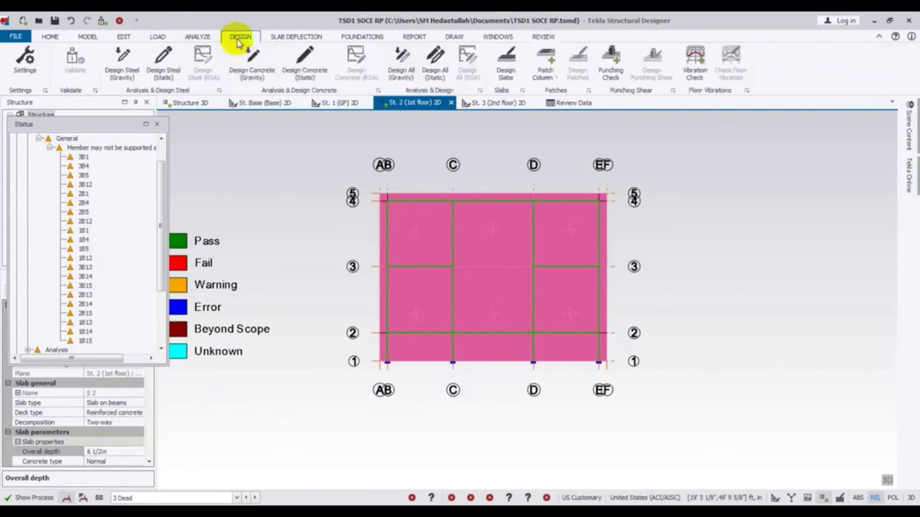
pyautogui.click(512, 66)
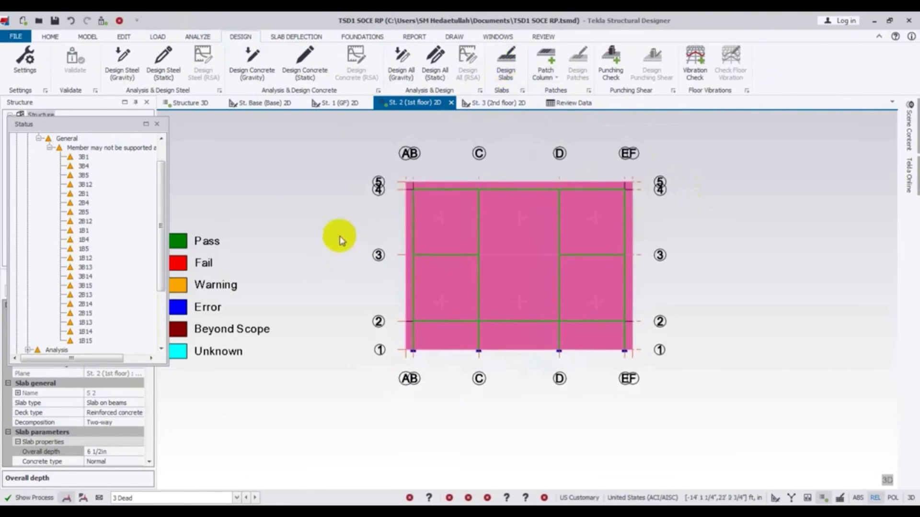
pyautogui.click(520, 211)
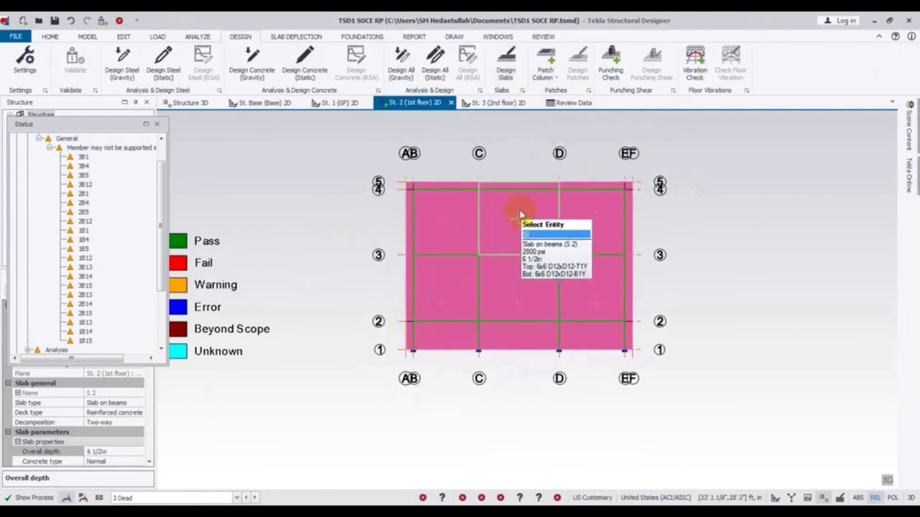
pyautogui.doubleClick(486, 222)
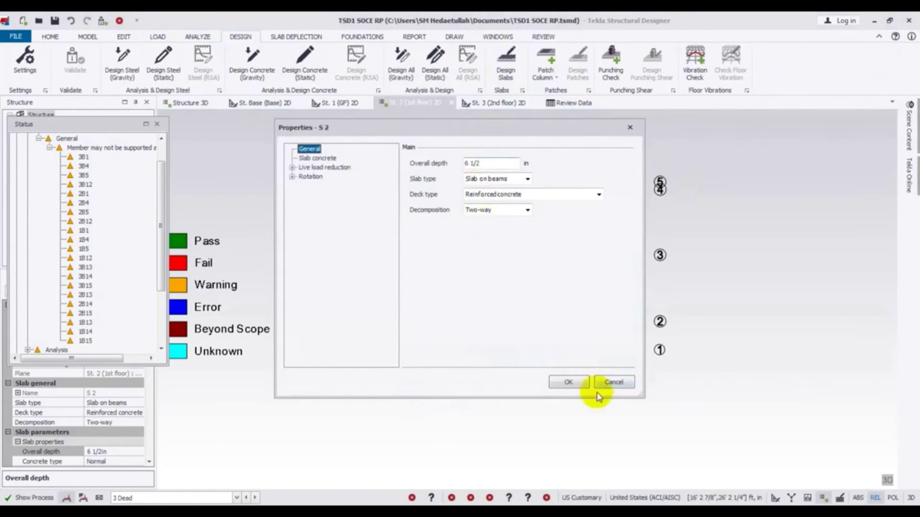
pyautogui.click(578, 382)
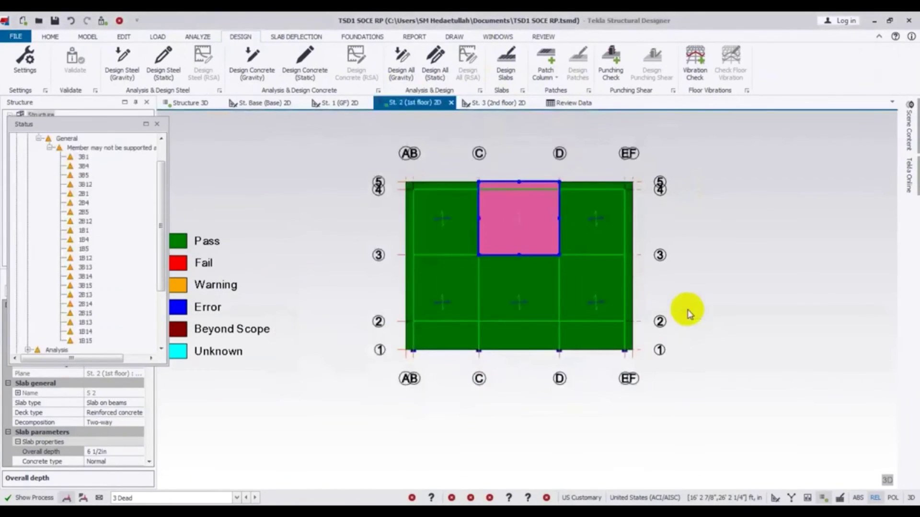
pyautogui.moveTo(688, 308); pyautogui.dragTo(696, 324, button='middle')
pyautogui.click(768, 270)
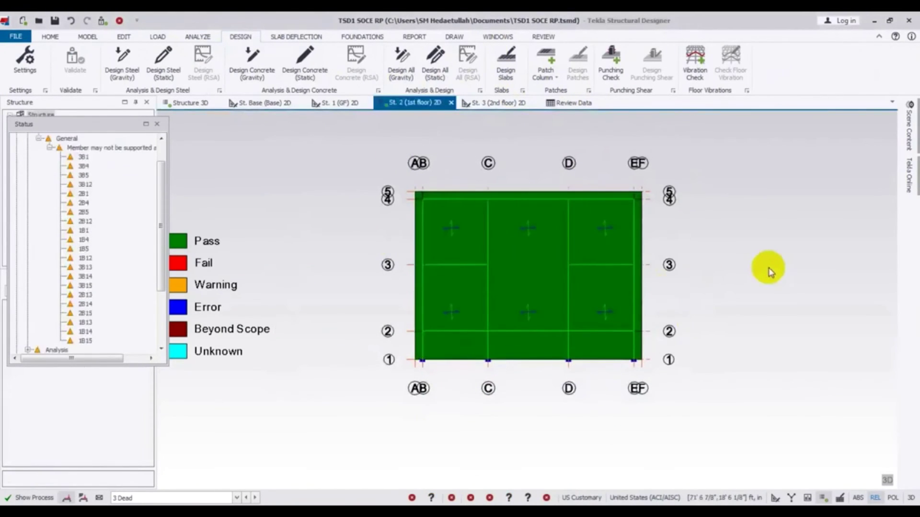
# Step: Examine the status colours of all first-floor slab panels and inspect panel SI 11
pyautogui.scroll(-5, 767, 307)
pyautogui.scroll(-1, 560, 320)
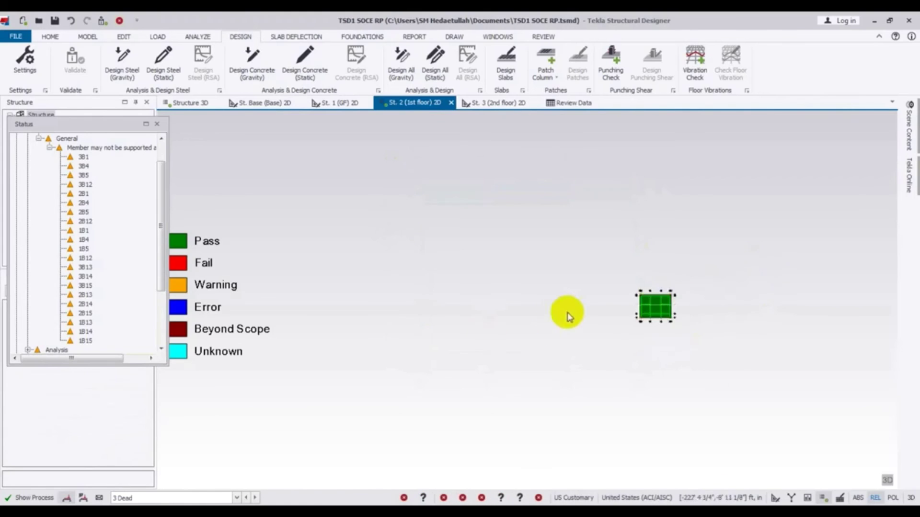
pyautogui.scroll(5, 637, 293)
pyautogui.scroll(3, 803, 293)
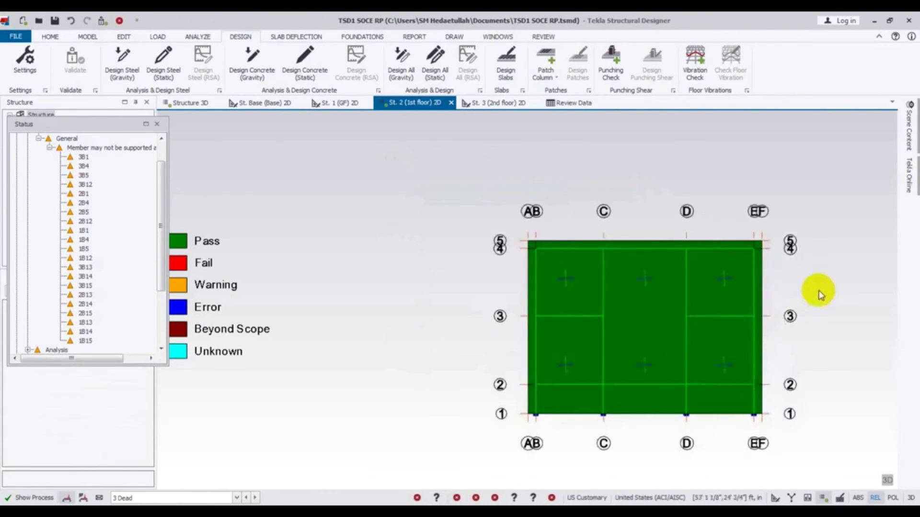
pyautogui.click(555, 304)
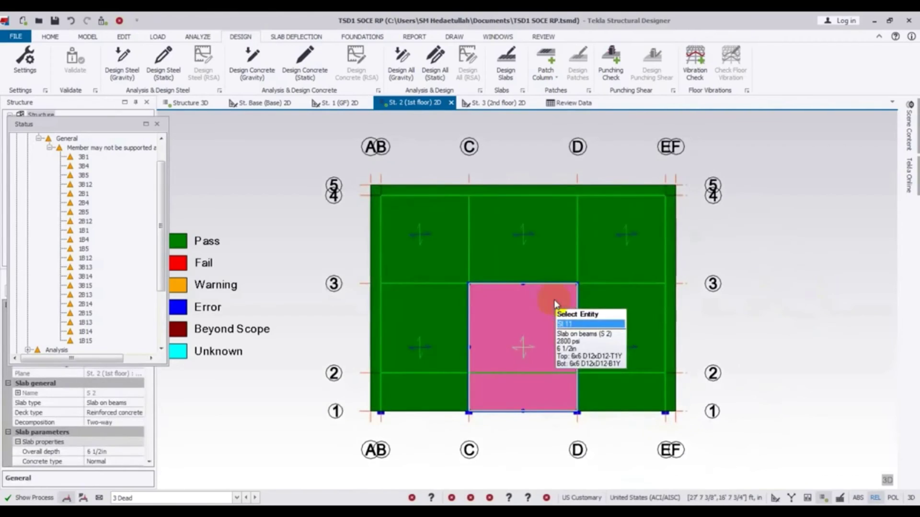
pyautogui.click(785, 239)
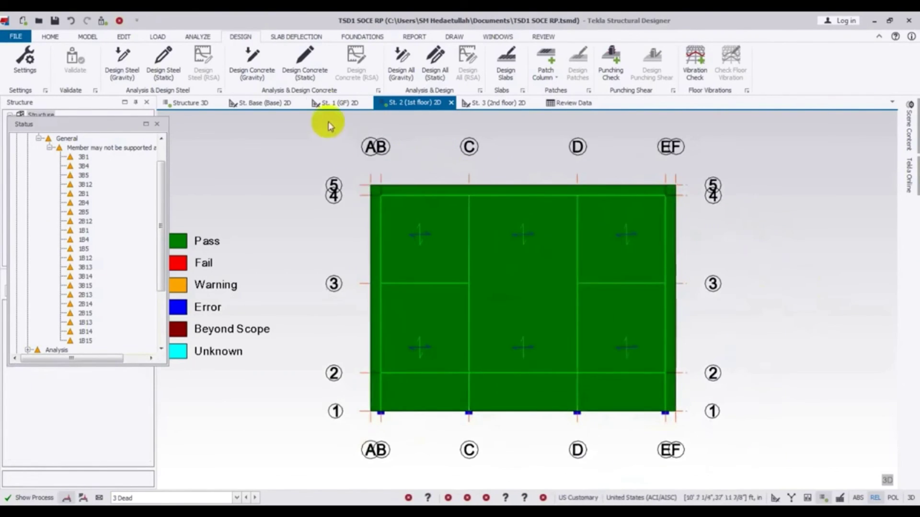
# Step: Bring up the St. 1 (GF) plan and try to select all of its slab panels together
pyautogui.click(336, 103)
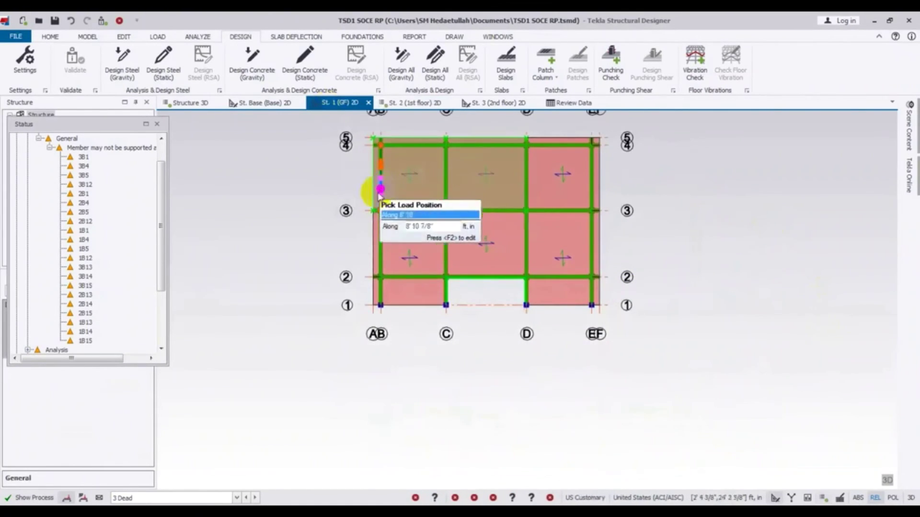
pyautogui.press('Escape')
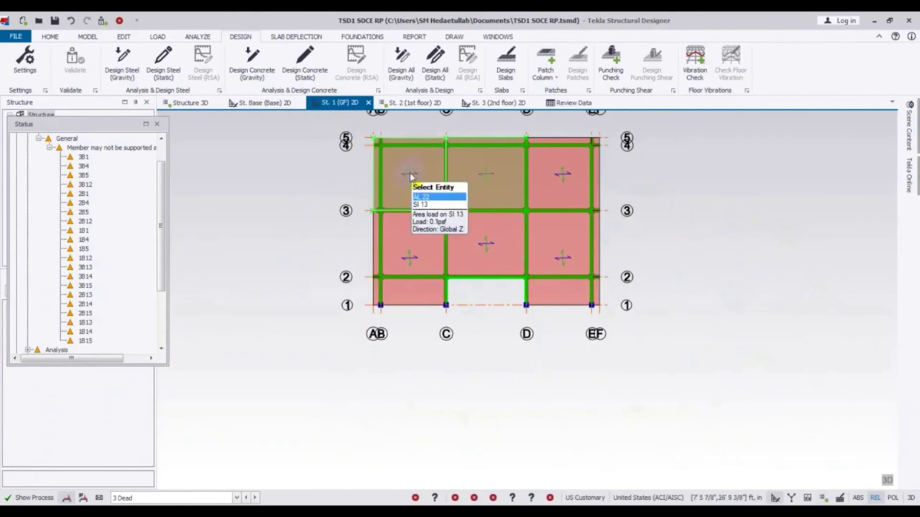
pyautogui.click(410, 177)
pyautogui.click(541, 183)
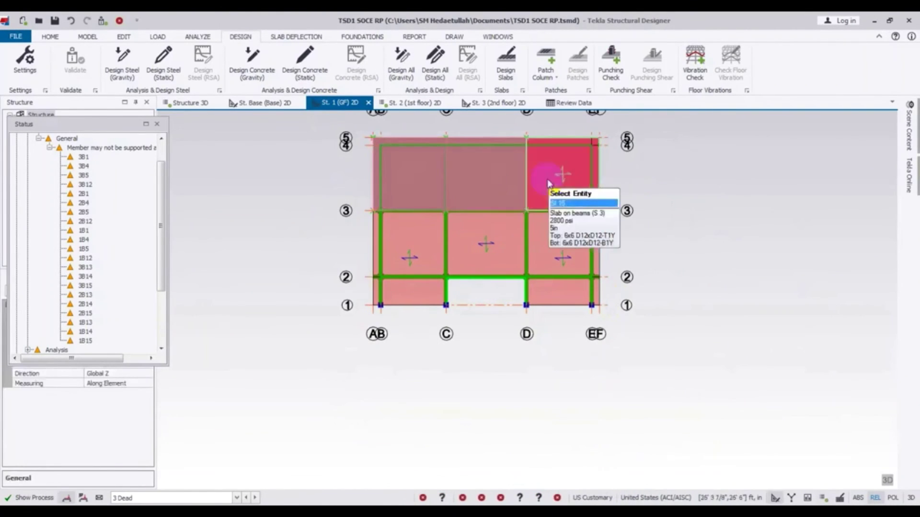
pyautogui.click(560, 261)
pyautogui.click(423, 243)
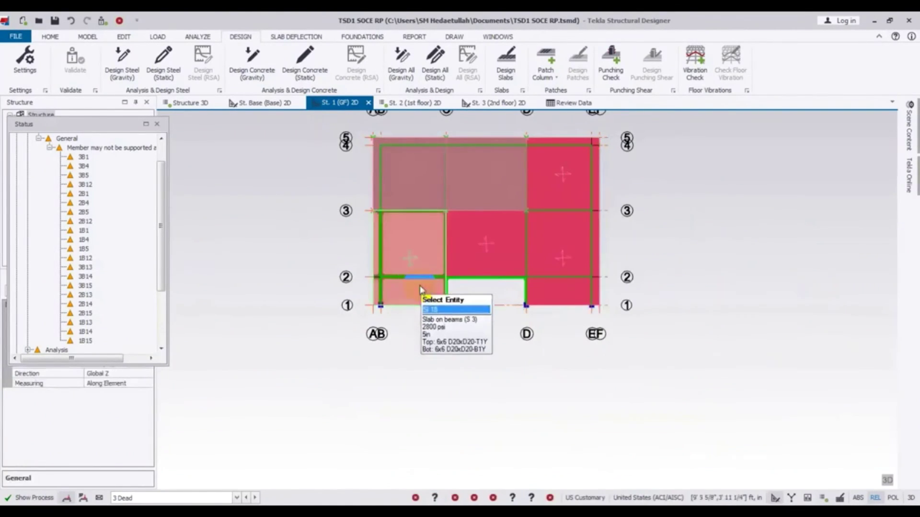
pyautogui.click(409, 255)
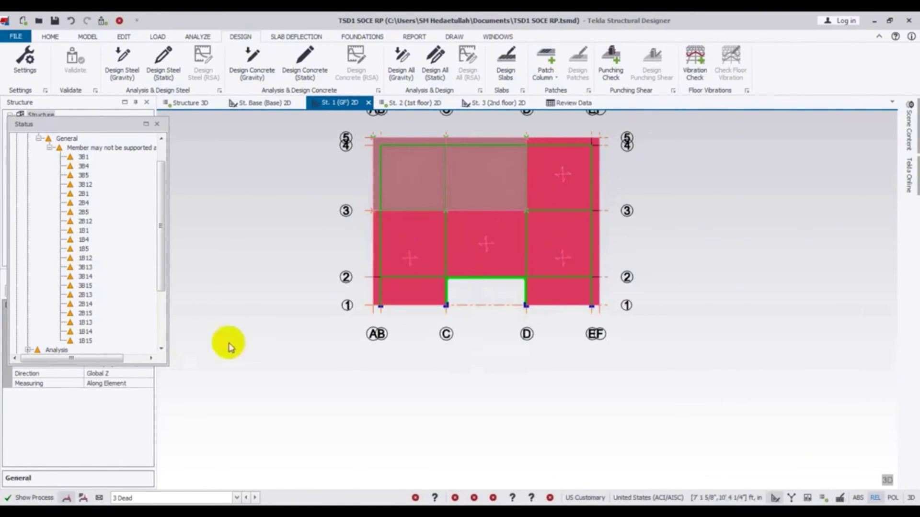
pyautogui.click(388, 212)
pyautogui.click(391, 182)
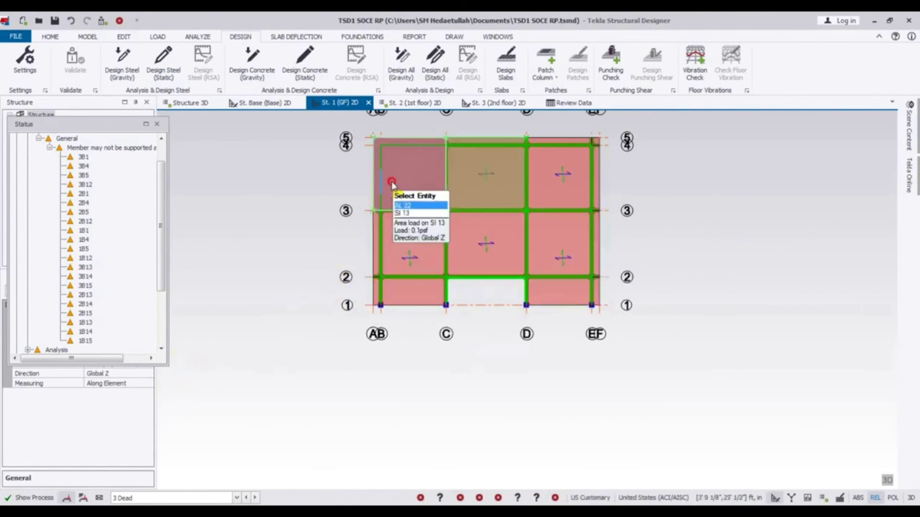
# Step: Close the Status window and inspect the area loads over ground-floor panels SI 13 and SI 14
pyautogui.click(61, 125)
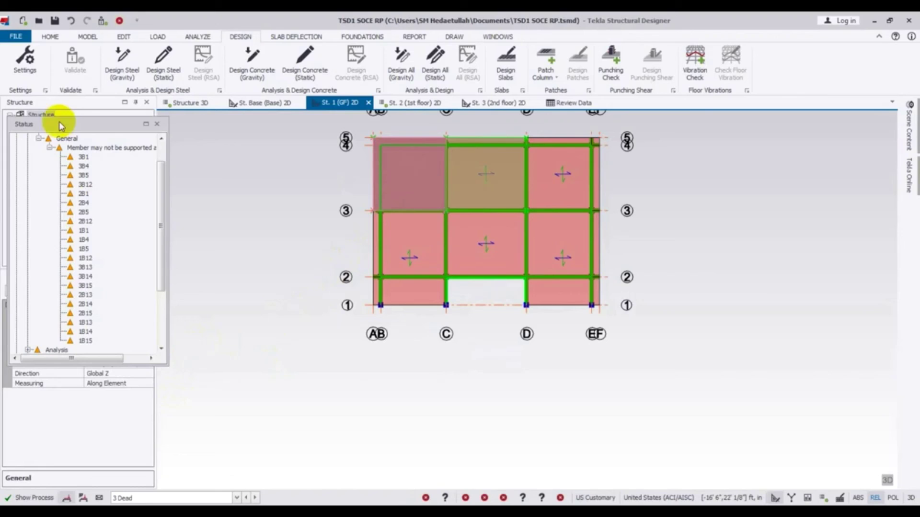
pyautogui.click(156, 124)
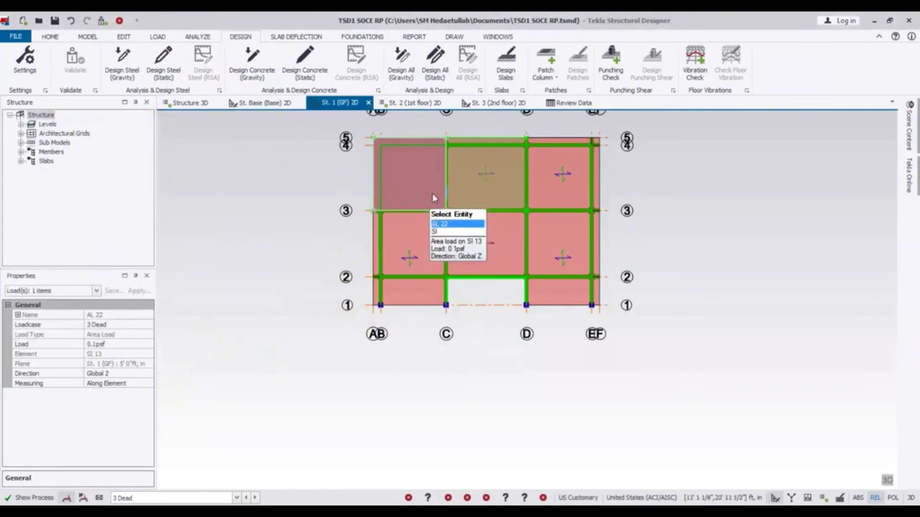
pyautogui.click(286, 225)
pyautogui.click(426, 183)
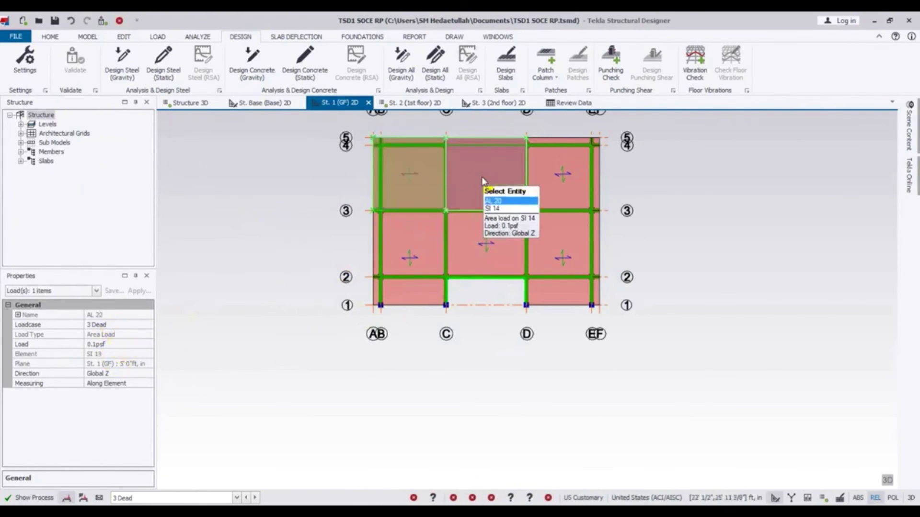
pyautogui.click(483, 181)
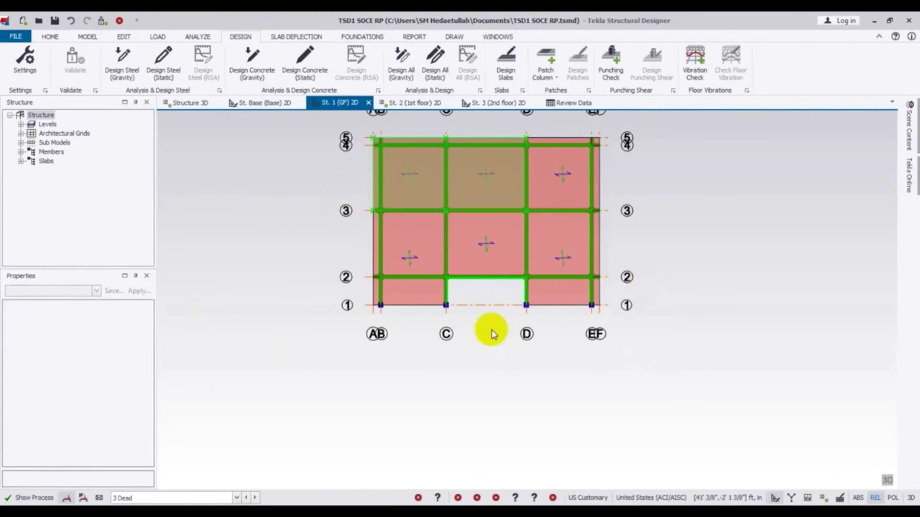
pyautogui.moveTo(308, 325); pyautogui.dragTo(308, 359, button='middle')
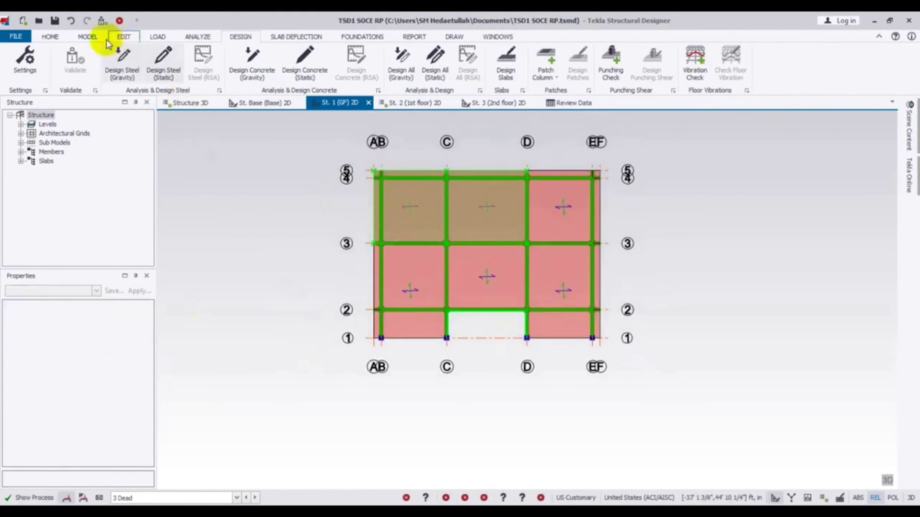
# Step: Select the four ground-floor slab panels without area loads and set their overall depth to 6 1/2 in
pyautogui.click(88, 36)
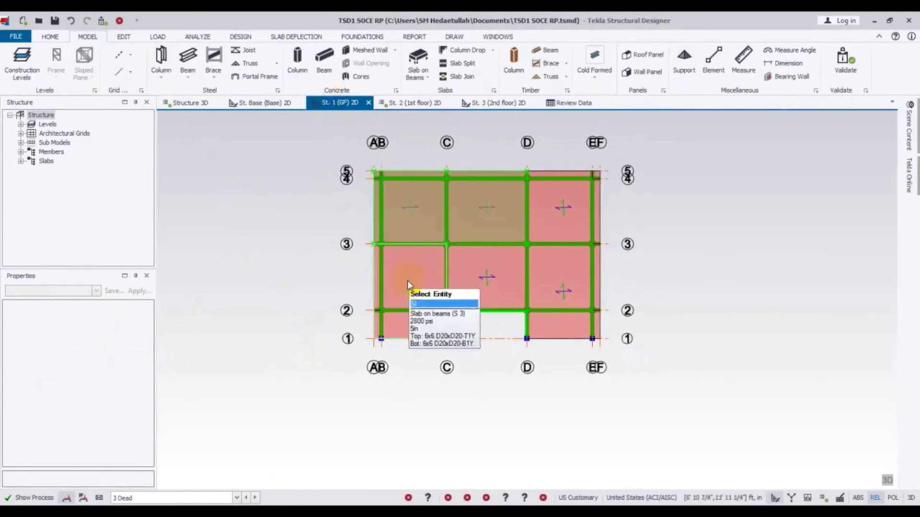
pyautogui.click(415, 325)
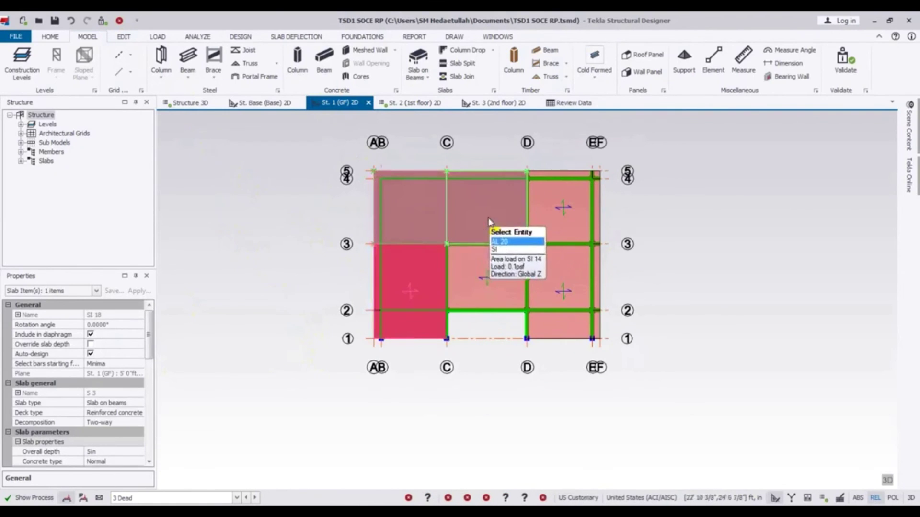
pyautogui.keyDown('ctrl'); pyautogui.click(552, 214); pyautogui.keyUp('ctrl')
pyautogui.keyDown('ctrl'); pyautogui.click(566, 284); pyautogui.keyUp('ctrl')
pyautogui.keyDown('ctrl'); pyautogui.click(491, 276); pyautogui.keyUp('ctrl')
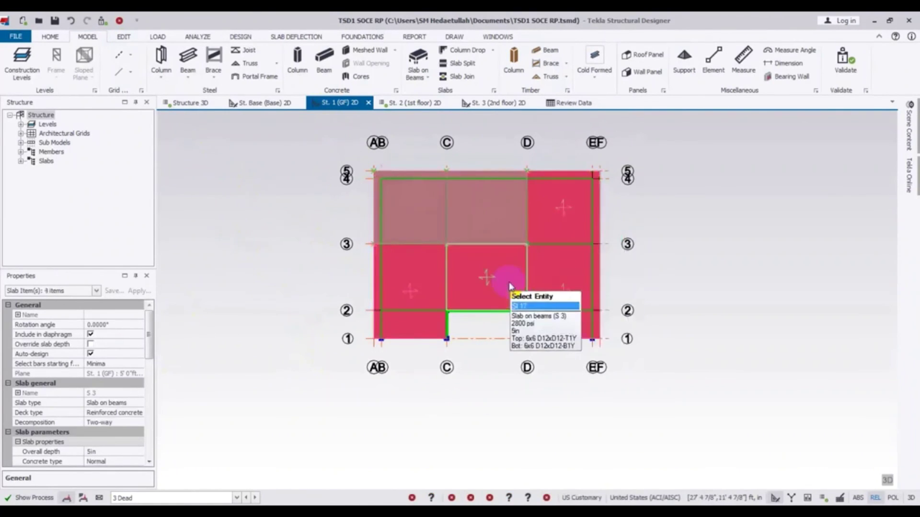
pyautogui.click(107, 452)
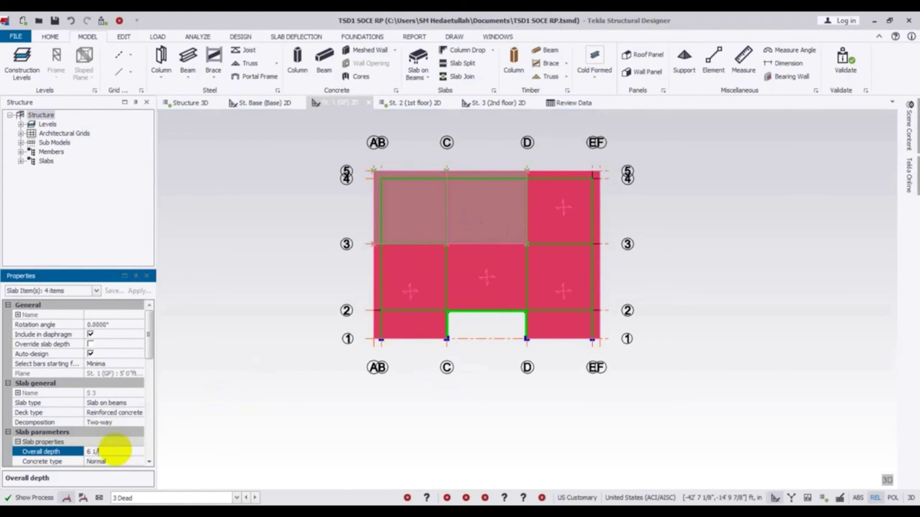
pyautogui.click(298, 390)
# Step: Inspect the area loads on panels SI 13 and SI 14, and run Check Slabs on the ground-floor plan
pyautogui.moveTo(422, 168)
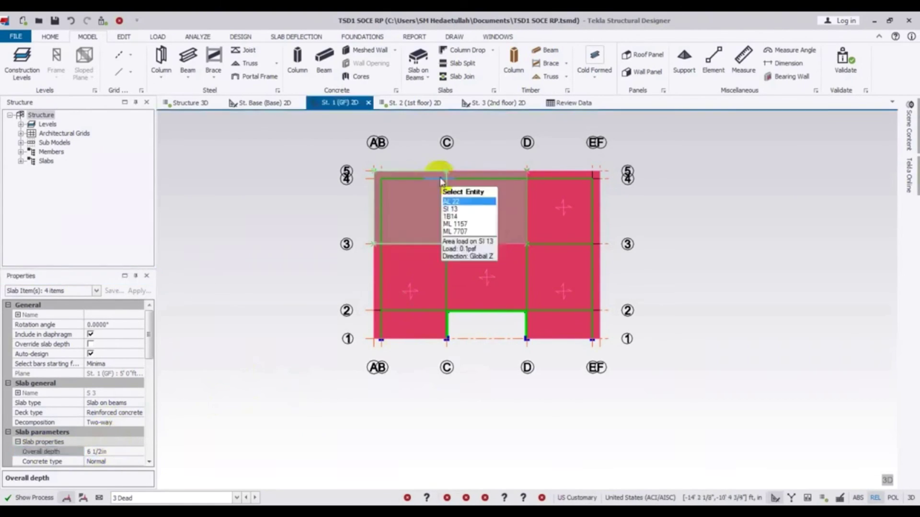
pyautogui.click(412, 206)
pyautogui.moveTo(480, 207)
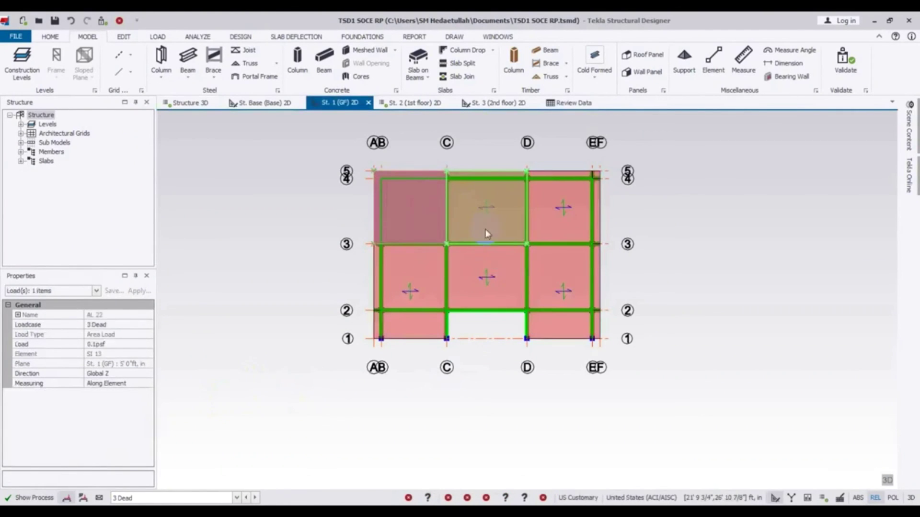
pyautogui.click(485, 232)
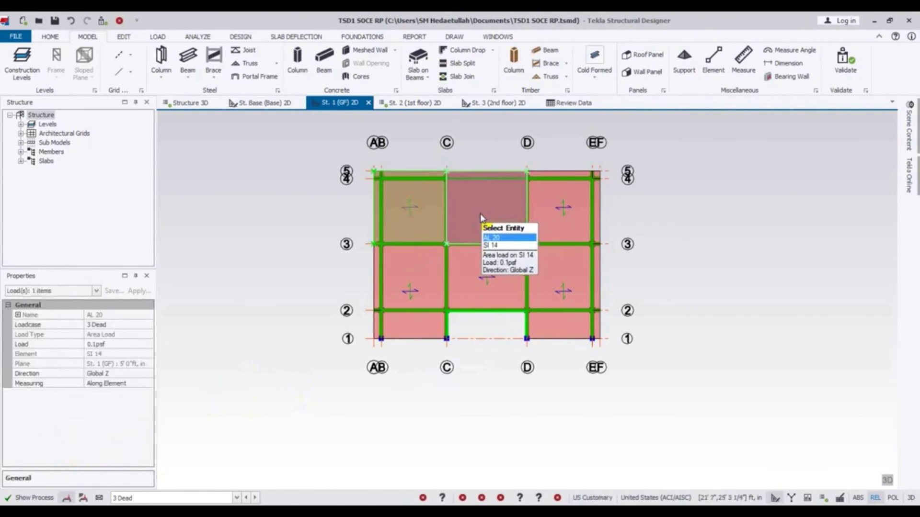
pyautogui.rightClick(480, 214)
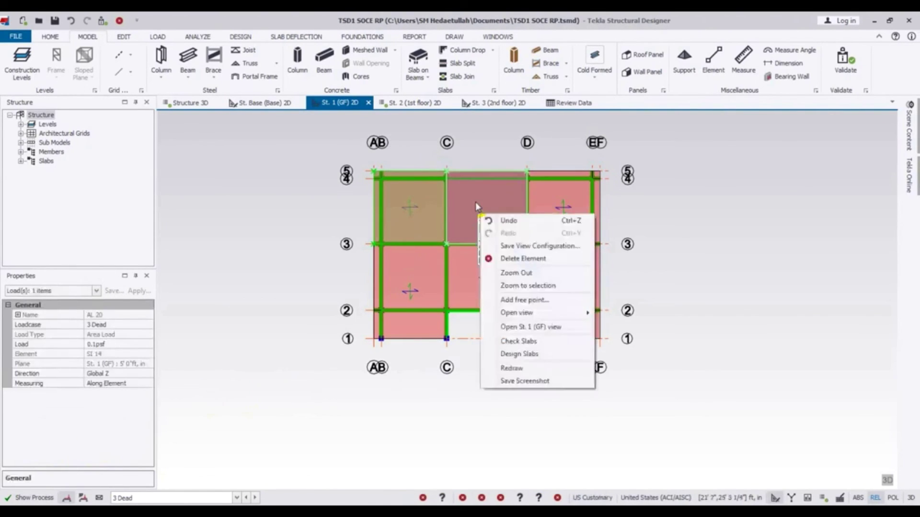
pyautogui.click(529, 342)
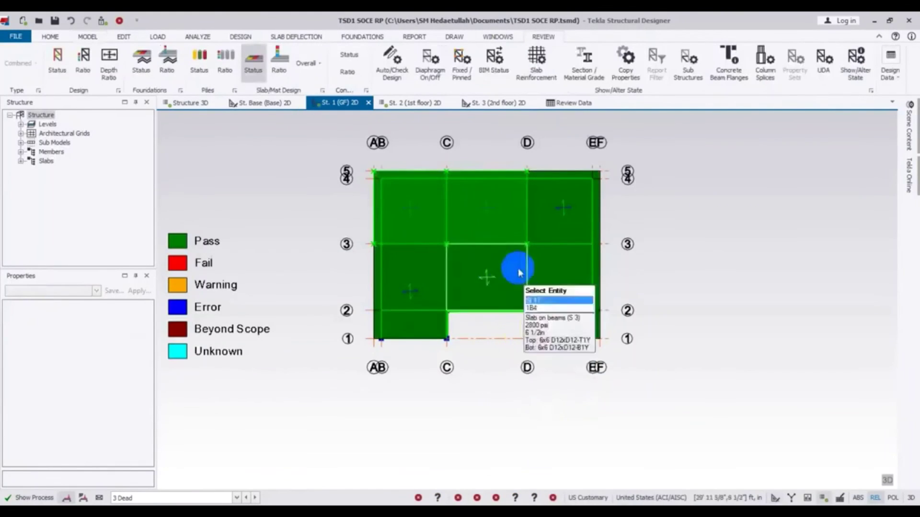
pyautogui.rightClick(493, 212)
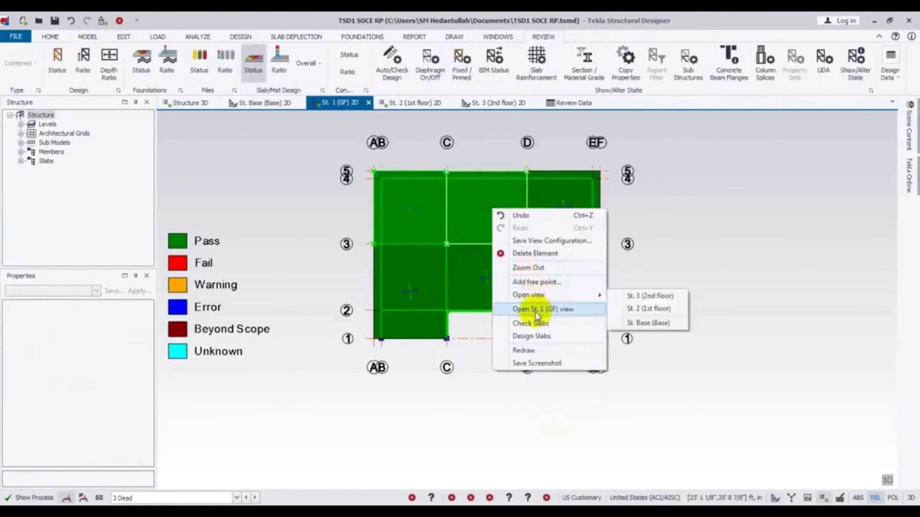
pyautogui.click(541, 297)
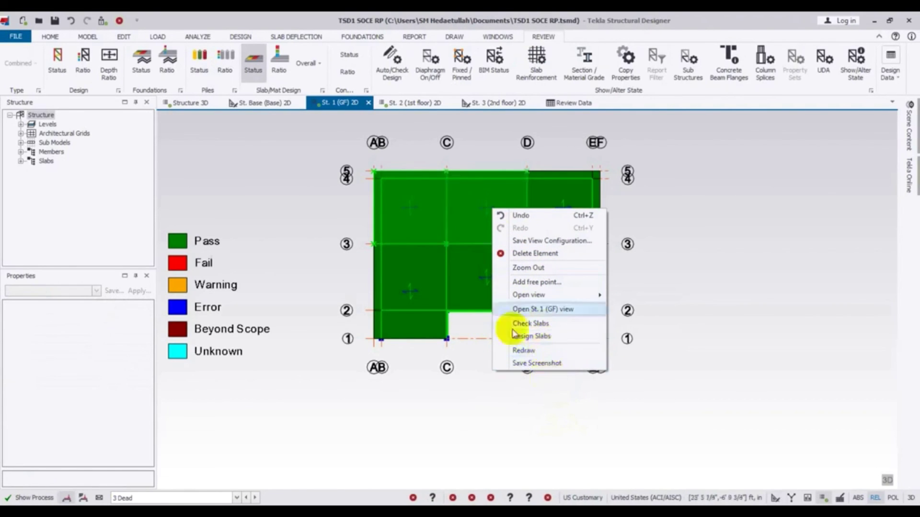
pyautogui.click(760, 211)
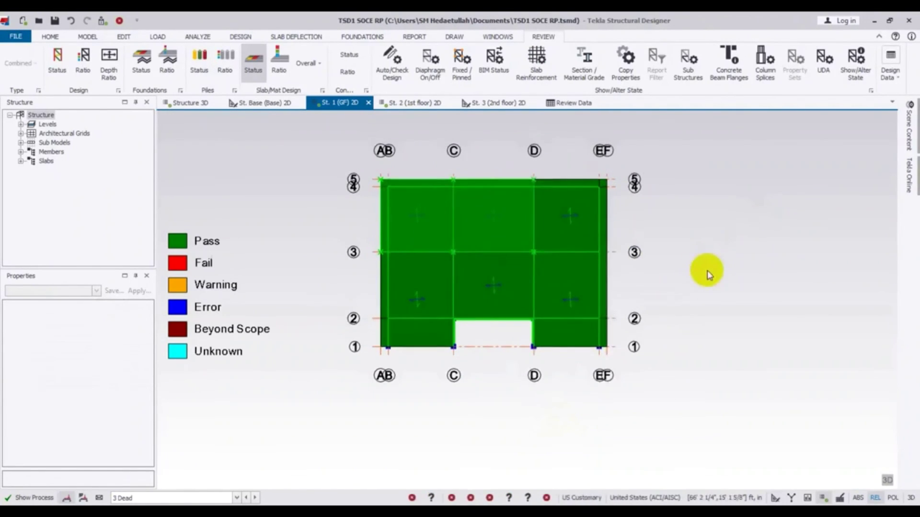
# Step: Return to the Structure 3D view and examine the slab status colours on every floor
pyautogui.click(177, 103)
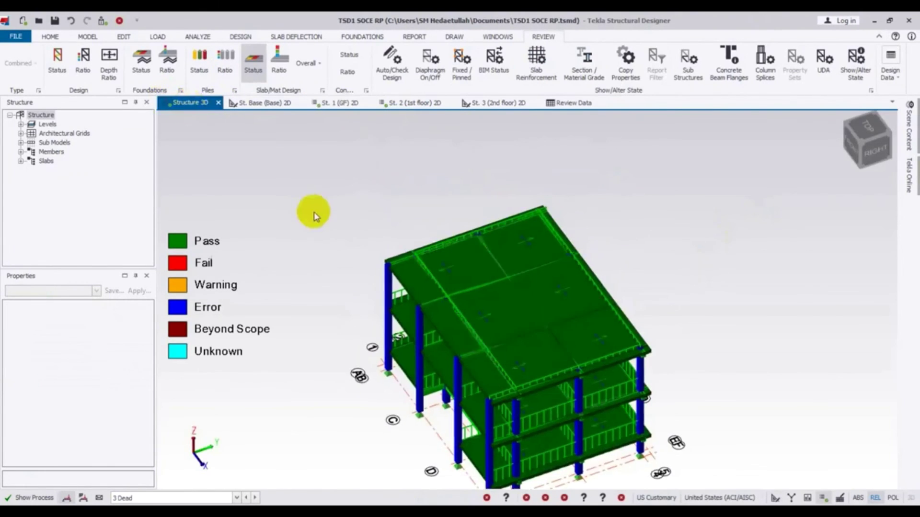
pyautogui.moveTo(506, 245)
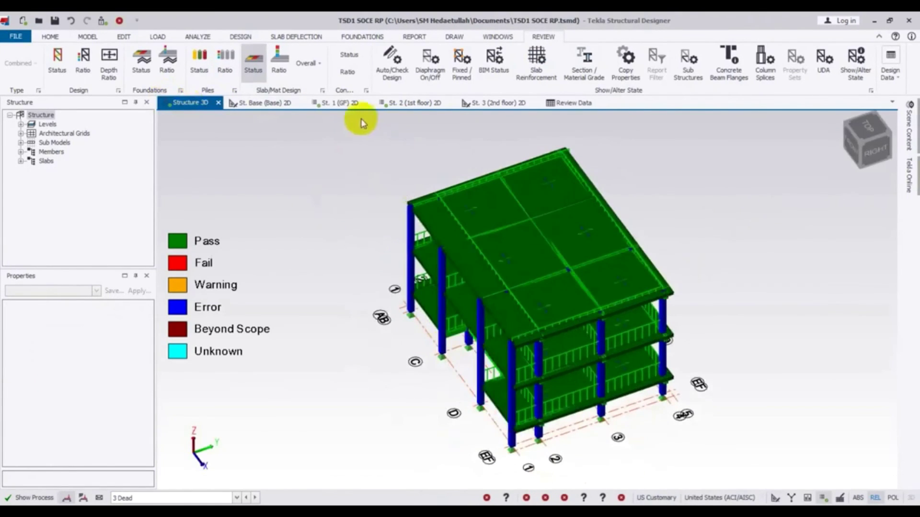
# Step: Run the static concrete design, examine the member status colours in the 3D view, and close the Status window
pyautogui.click(226, 39)
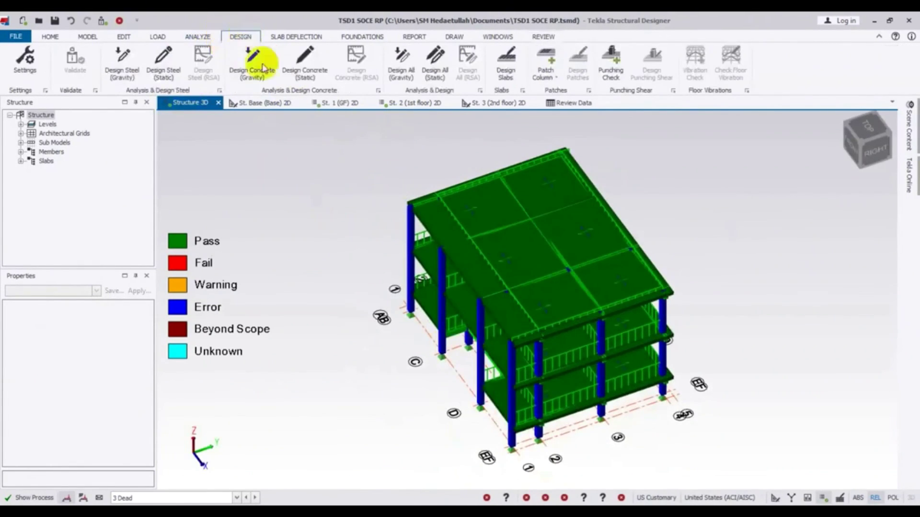
pyautogui.click(305, 62)
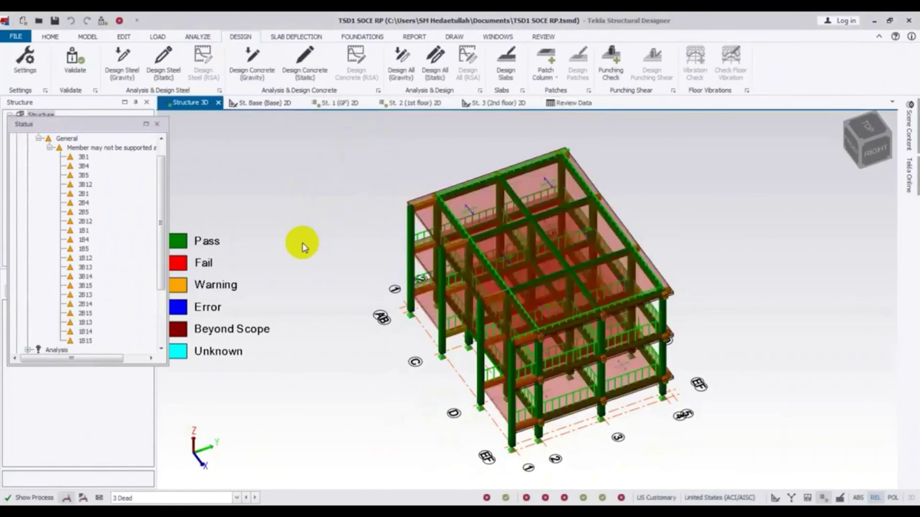
pyautogui.moveTo(303, 247); pyautogui.dragTo(418, 309, button='middle')
pyautogui.keyDown('shift'); pyautogui.moveTo(496, 269); pyautogui.dragTo(546, 318, button='middle'); pyautogui.keyUp('shift')
pyautogui.keyDown('shift'); pyautogui.moveTo(524, 261); pyautogui.dragTo(349, 363, button='middle'); pyautogui.keyUp('shift')
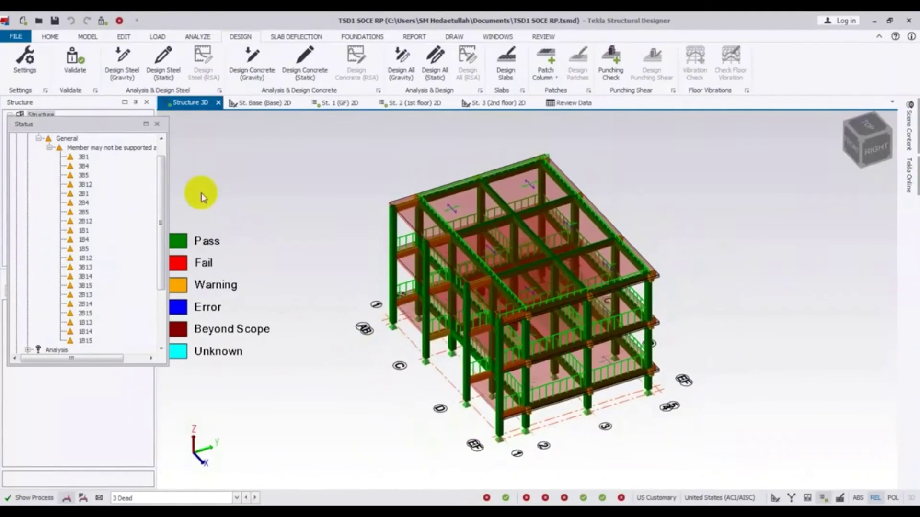
pyautogui.click(157, 123)
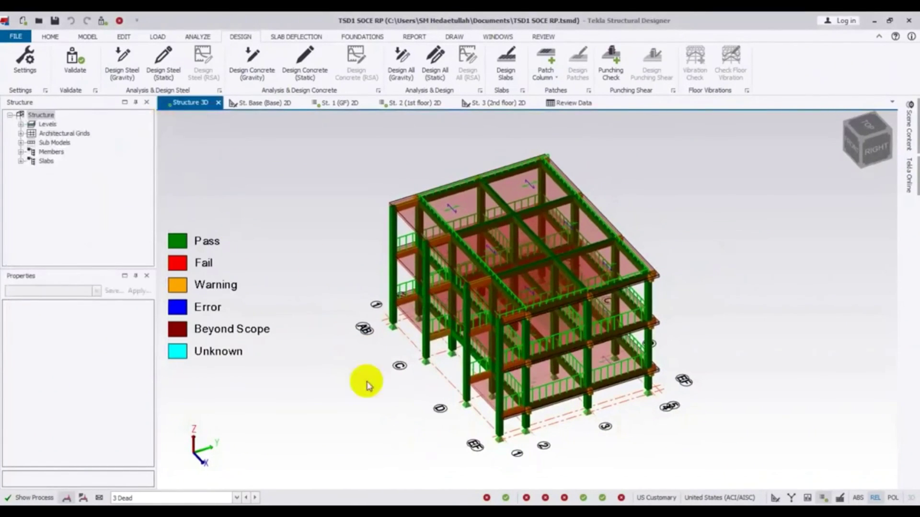
# Step: Run Design Slabs for the whole structure and examine the slab status colours on every floor from several sides
pyautogui.click(508, 65)
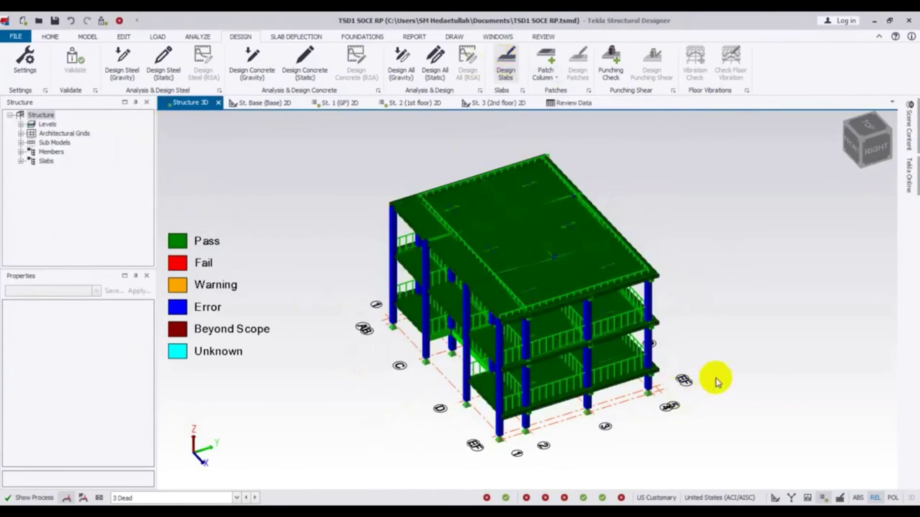
pyautogui.moveTo(491, 472); pyautogui.dragTo(729, 432, button='middle')
pyautogui.moveTo(758, 375); pyautogui.dragTo(472, 380, button='middle')
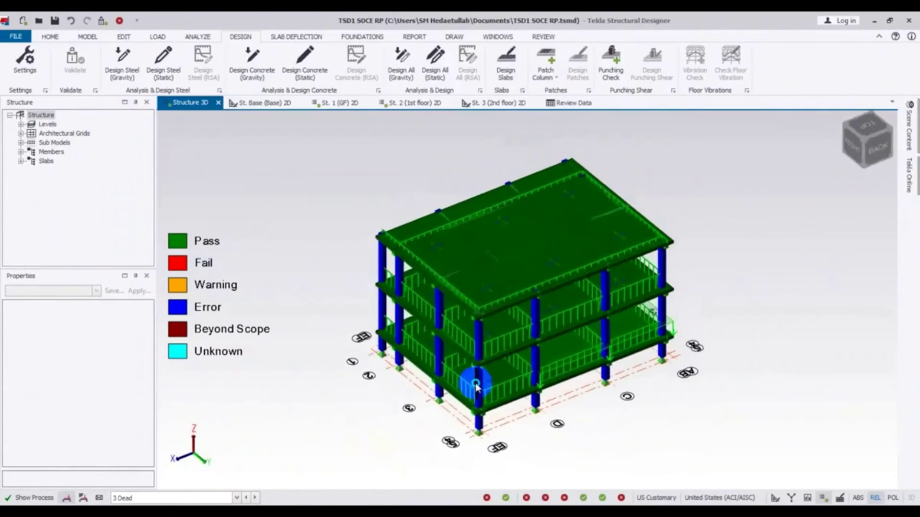
pyautogui.moveTo(527, 301)
pyautogui.moveTo(544, 274)
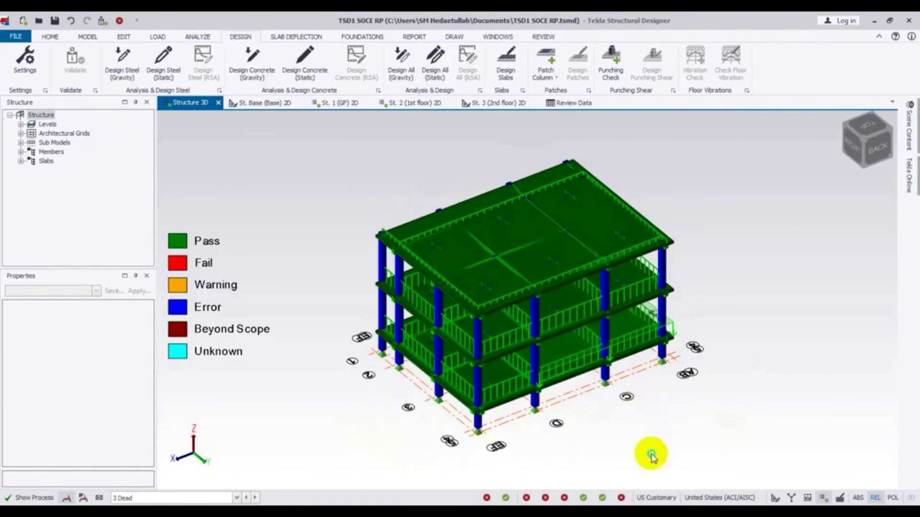
pyautogui.moveTo(649, 452); pyautogui.dragTo(669, 450, button='middle')
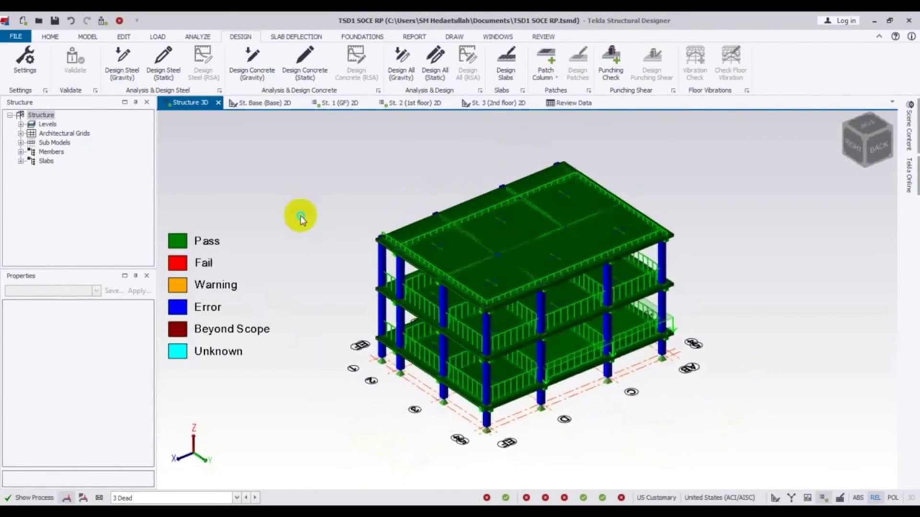
pyautogui.moveTo(299, 214); pyautogui.dragTo(287, 174, button='middle')
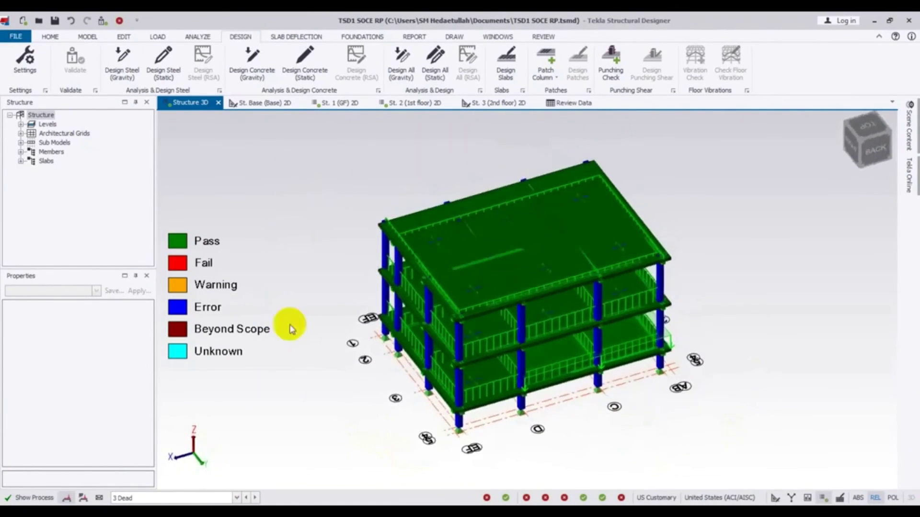
pyautogui.moveTo(323, 393); pyautogui.dragTo(540, 354, button='middle')
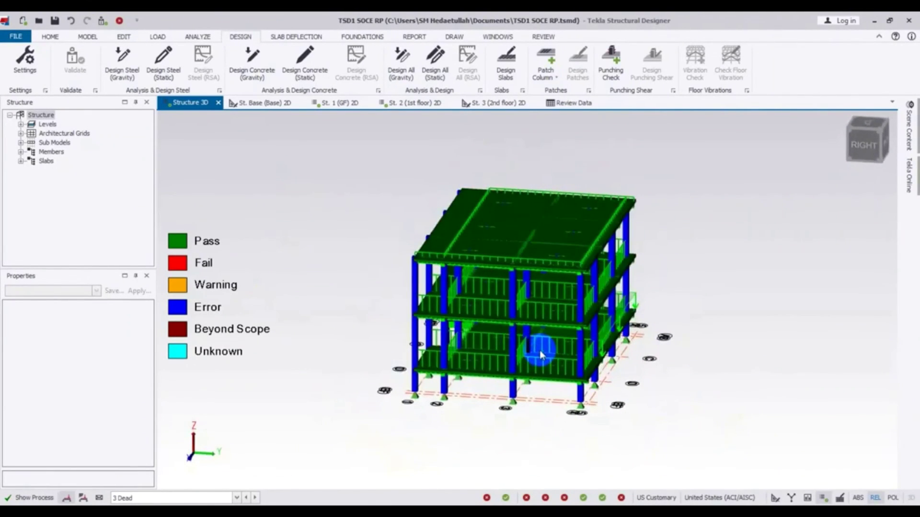